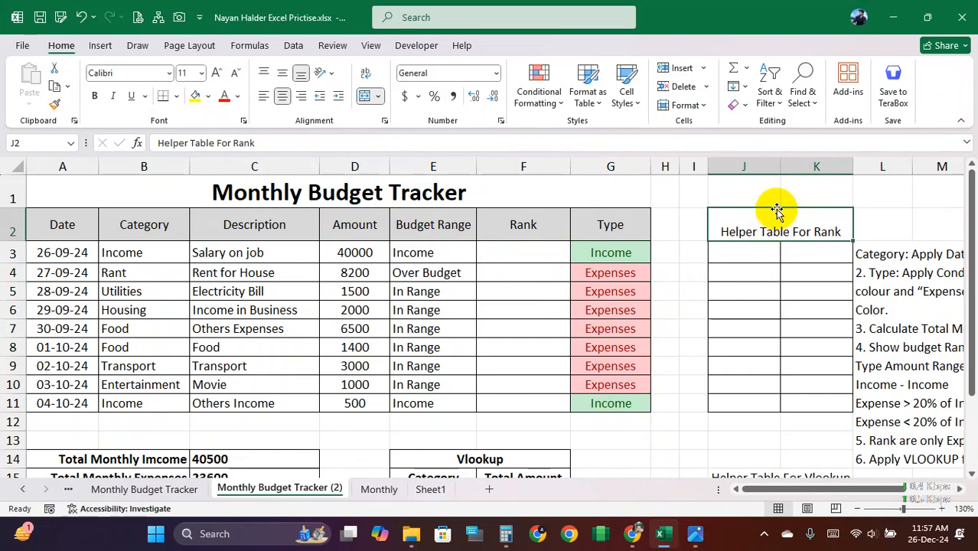
Move the merged "Helper Table For Rank" title from J2 up to J1, directly above the helper table.
{"action": "left_click_drag", "start_coordinate": [777, 210], "coordinate": [773, 197]}
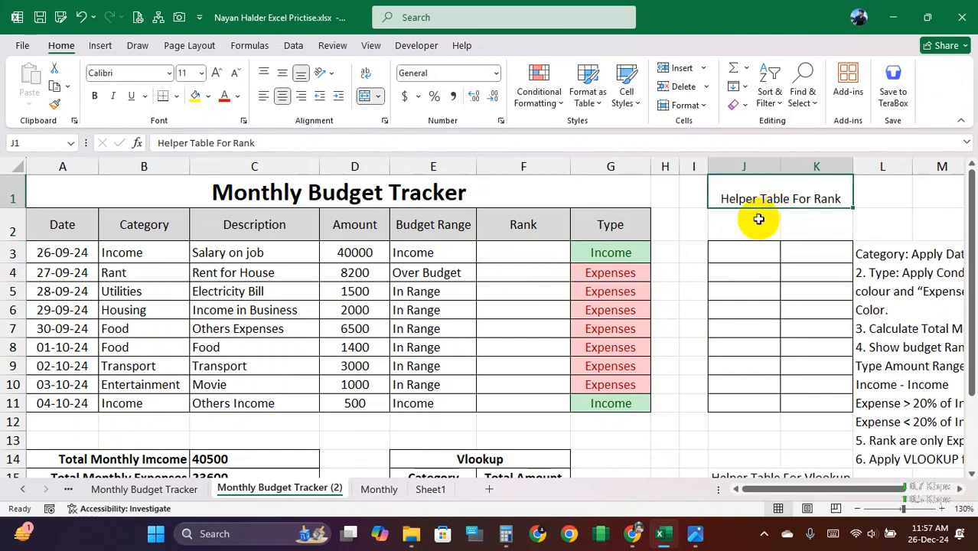
{"action": "left_click", "coordinate": [742, 230]}
{"action": "left_click_drag", "start_coordinate": [742, 256], "coordinate": [743, 330]}
Copy the Category and Amount headers from the budget table into J2:K2 of the rank helper table.
{"action": "left_click", "coordinate": [157, 251]}
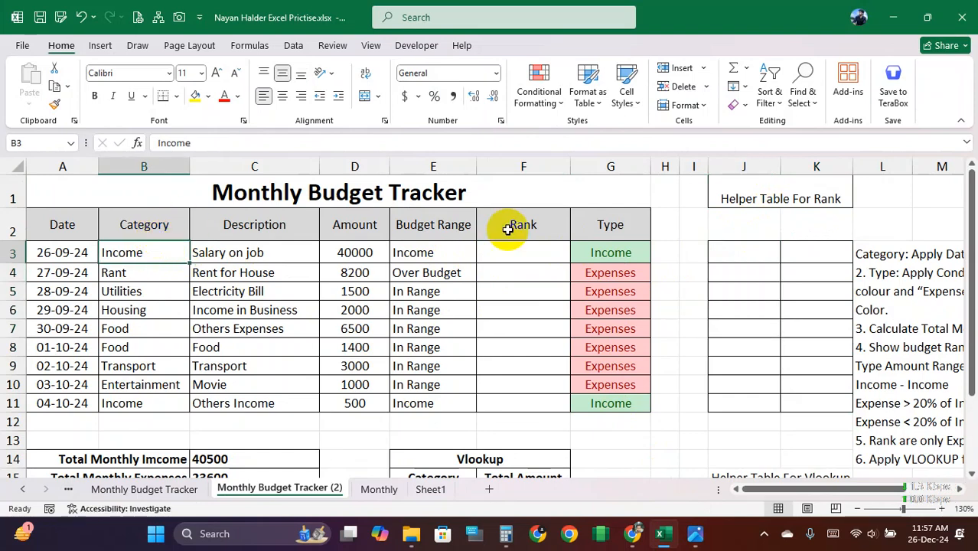
{"action": "left_click", "coordinate": [142, 225]}
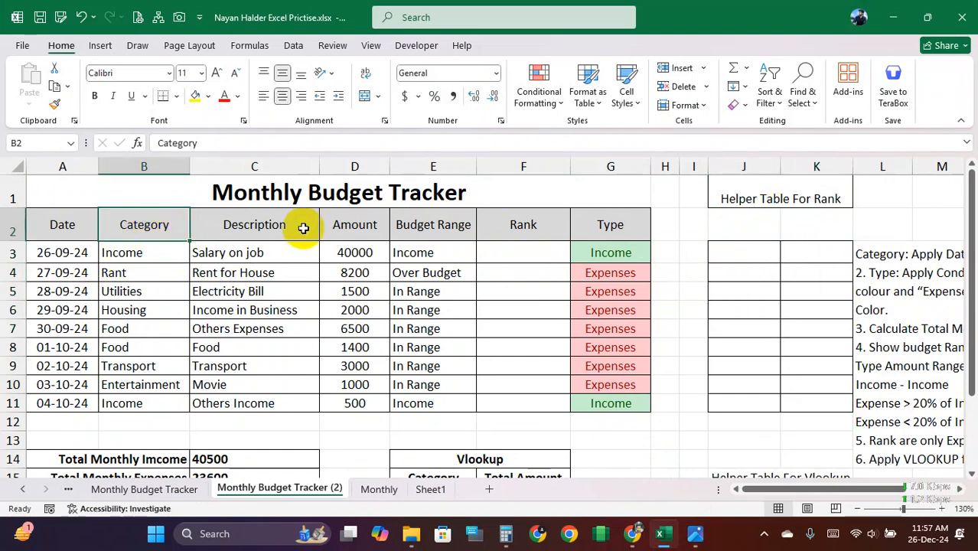
{"action": "left_click", "coordinate": [355, 225], "text": "ctrl"}
{"action": "key", "text": "ctrl+c"}
{"action": "left_click", "coordinate": [733, 223]}
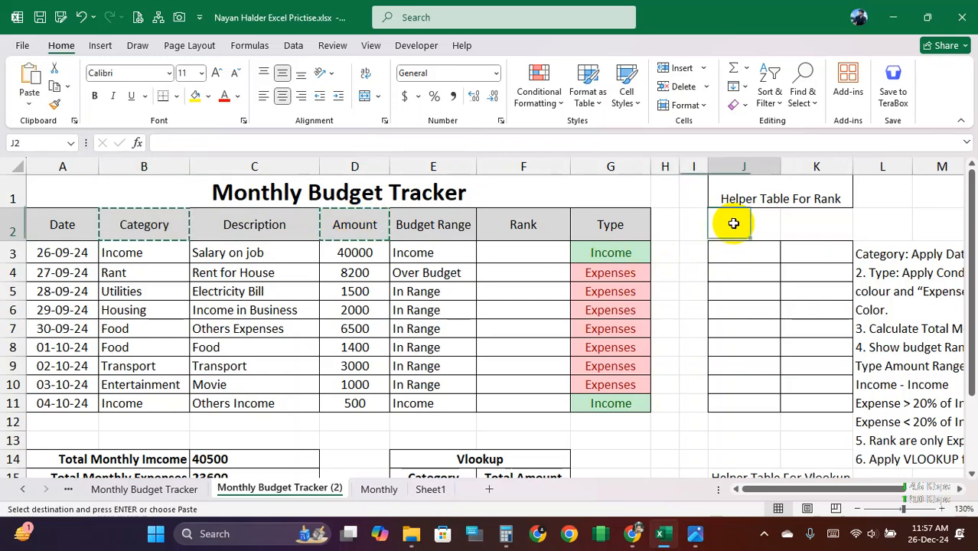
{"action": "key", "text": "ctrl+v"}
Review the helper table range, the empty Rank column and the Category entries of the budget table.
{"action": "left_click_drag", "start_coordinate": [734, 224], "coordinate": [788, 402]}
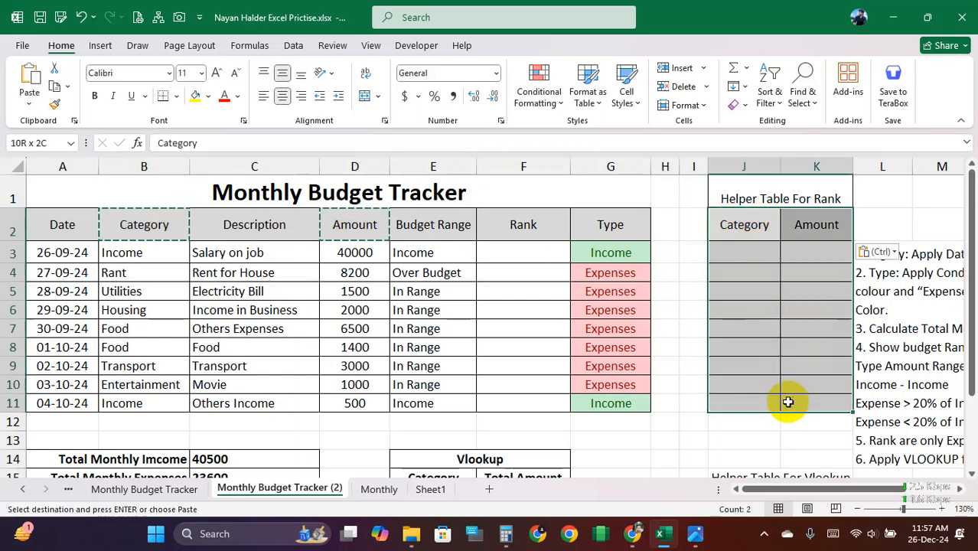
{"action": "left_click", "coordinate": [769, 352]}
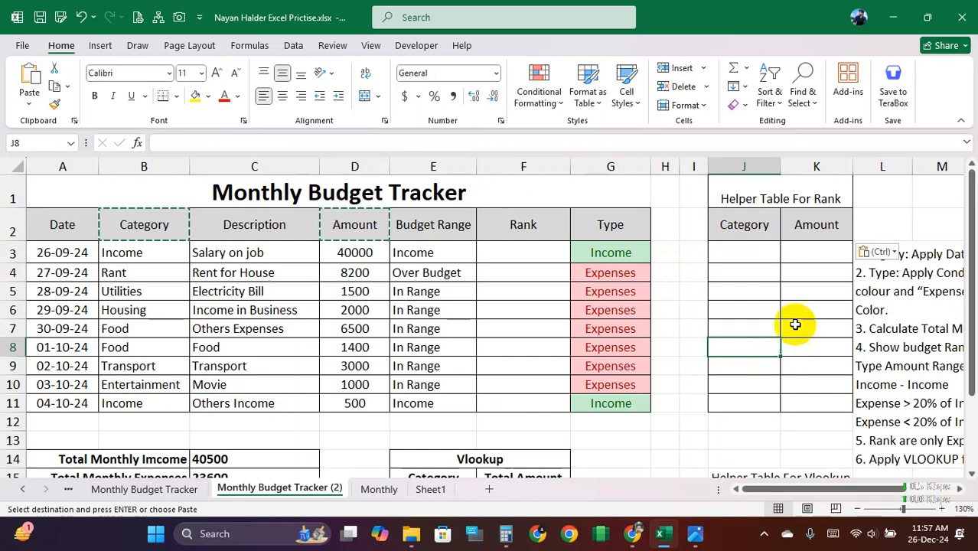
{"action": "left_click", "coordinate": [764, 229]}
{"action": "left_click", "coordinate": [808, 231]}
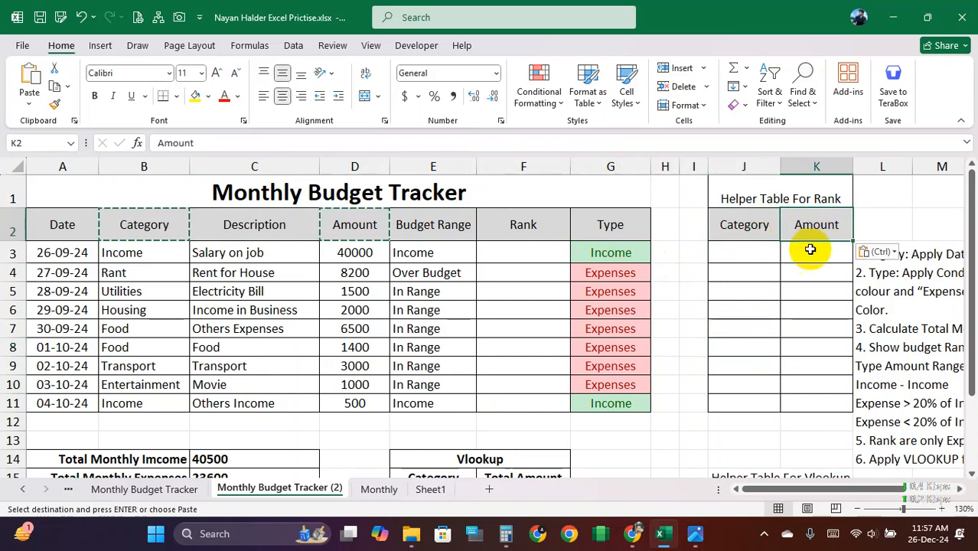
{"action": "left_click", "coordinate": [789, 255]}
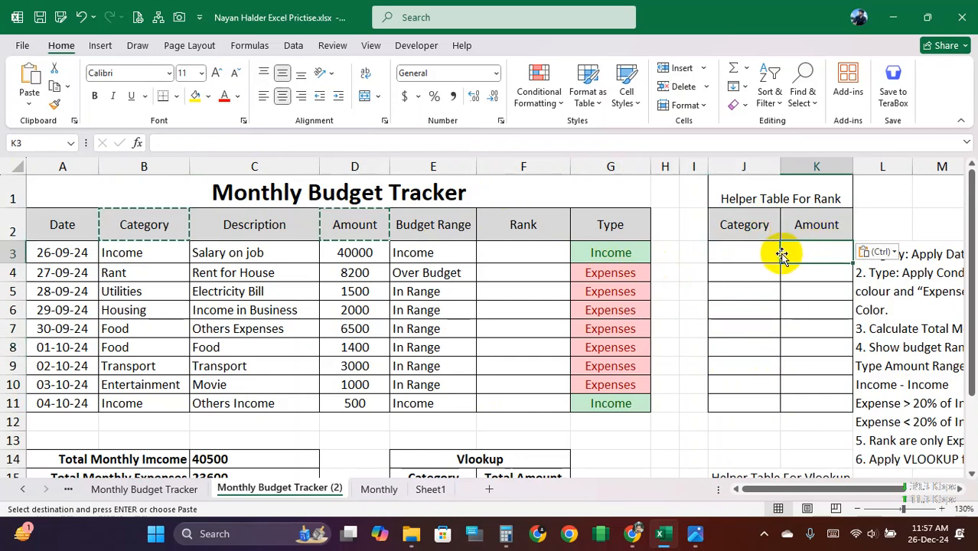
{"action": "left_click", "coordinate": [740, 261]}
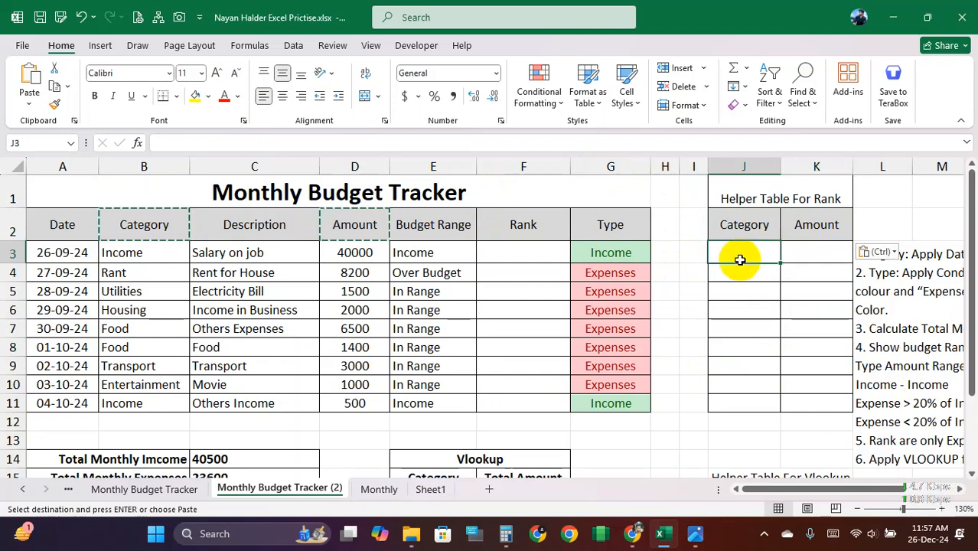
{"action": "left_click_drag", "start_coordinate": [438, 249], "coordinate": [441, 266]}
{"action": "left_click_drag", "start_coordinate": [517, 255], "coordinate": [530, 404]}
{"action": "left_click_drag", "start_coordinate": [772, 198], "coordinate": [780, 403]}
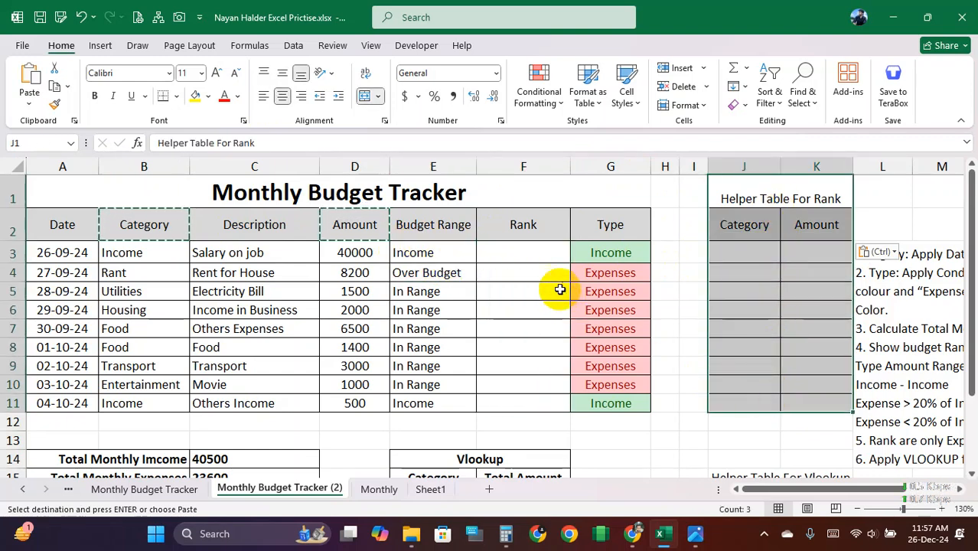
{"action": "left_click", "coordinate": [562, 274]}
{"action": "double_click", "coordinate": [751, 249]}
{"action": "left_click_drag", "start_coordinate": [541, 254], "coordinate": [533, 401]}
{"action": "left_click_drag", "start_coordinate": [745, 249], "coordinate": [818, 406]}
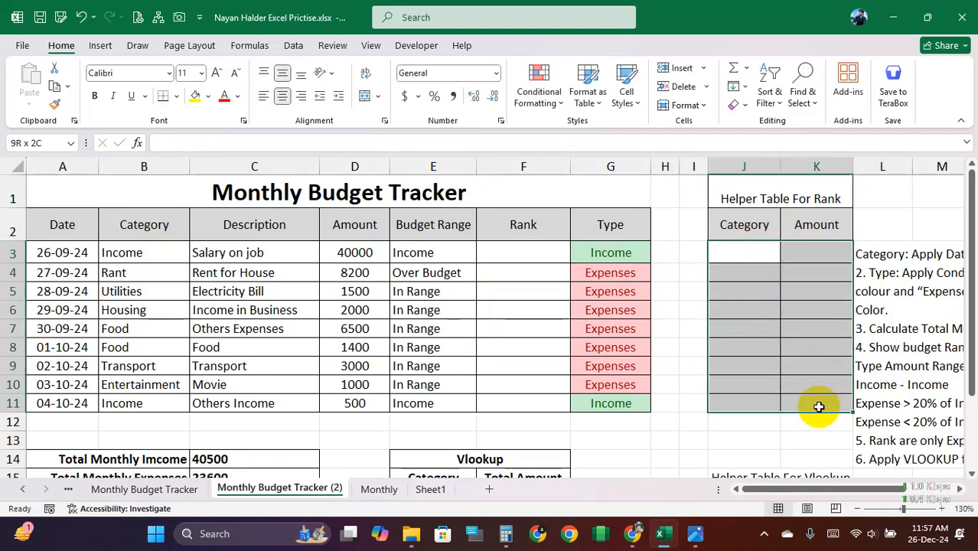
{"action": "left_click", "coordinate": [740, 251]}
{"action": "left_click_drag", "start_coordinate": [169, 253], "coordinate": [142, 403]}
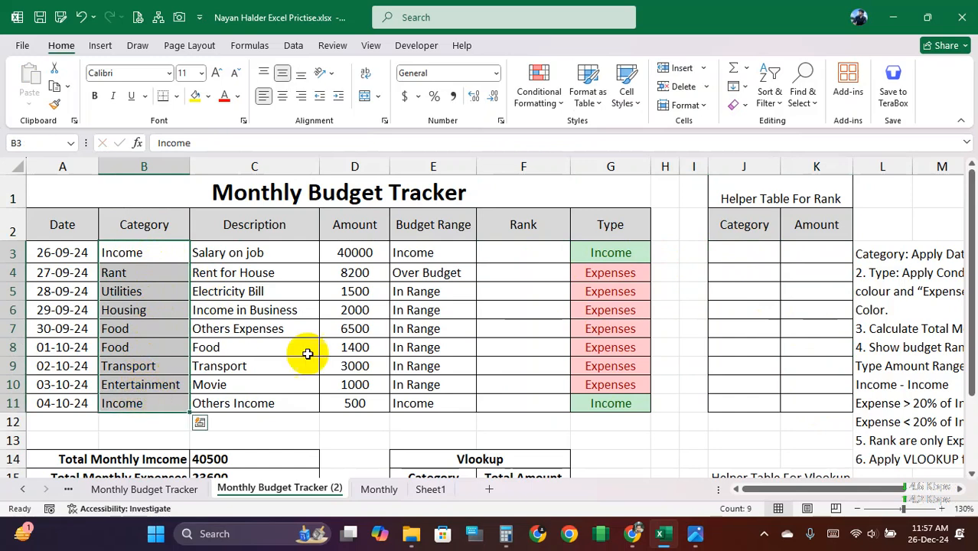
Fill J3:J11 with =IF(G3="Income","",B3) so the helper table lists only the expense categories.
{"action": "left_click", "coordinate": [758, 256]}
{"action": "type", "text": "="}
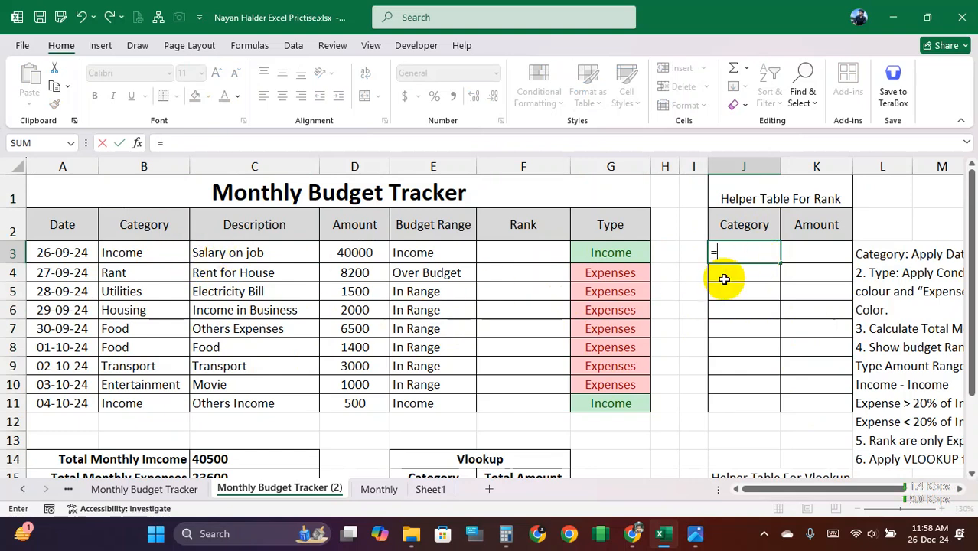
{"action": "left_click", "coordinate": [623, 258]}
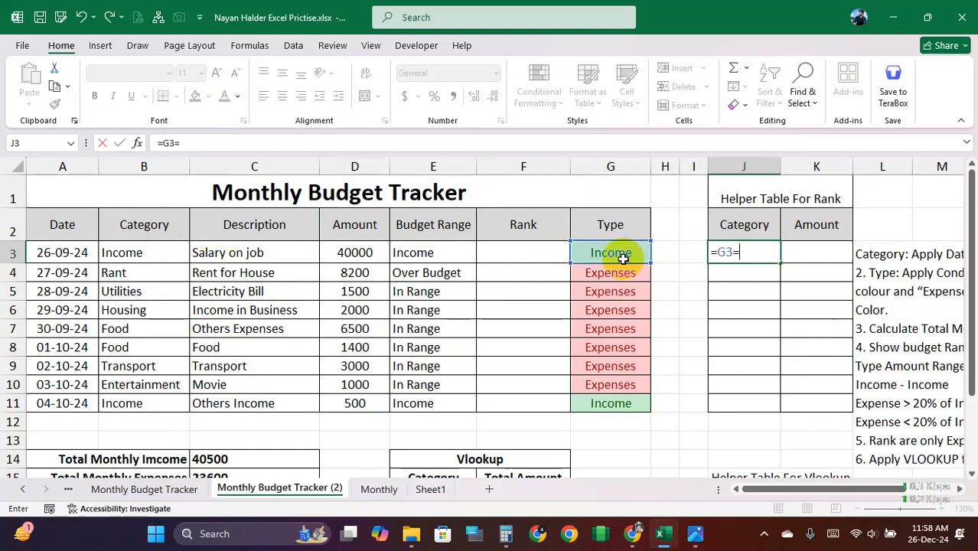
{"action": "key", "text": "BackSpace"}
{"action": "key", "text": "BackSpace"}
{"action": "type", "text": "if("}
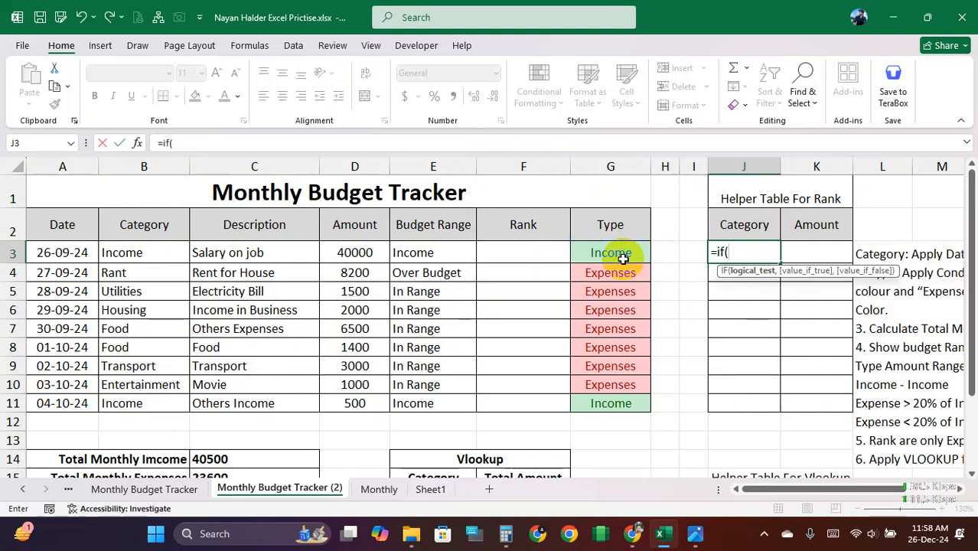
{"action": "left_click", "coordinate": [617, 254]}
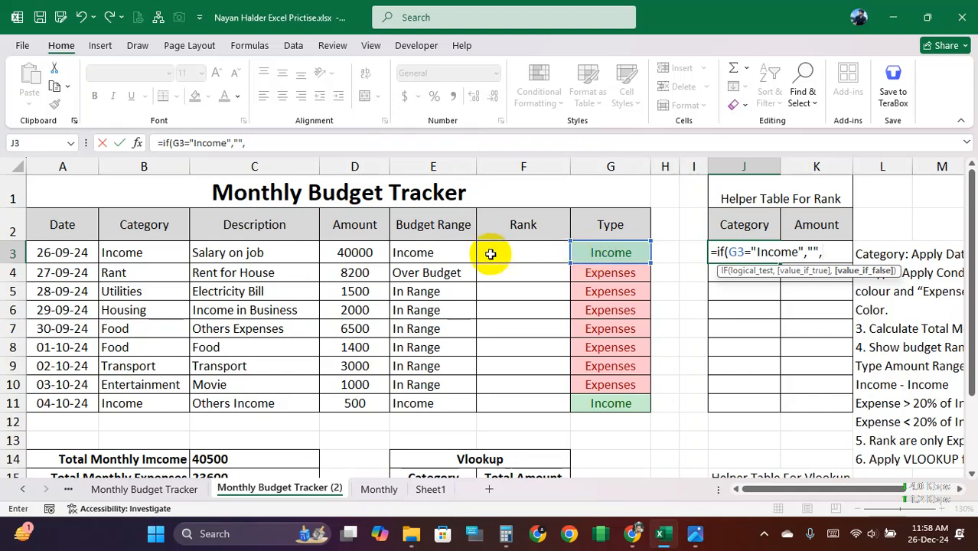
{"action": "left_click", "coordinate": [169, 255]}
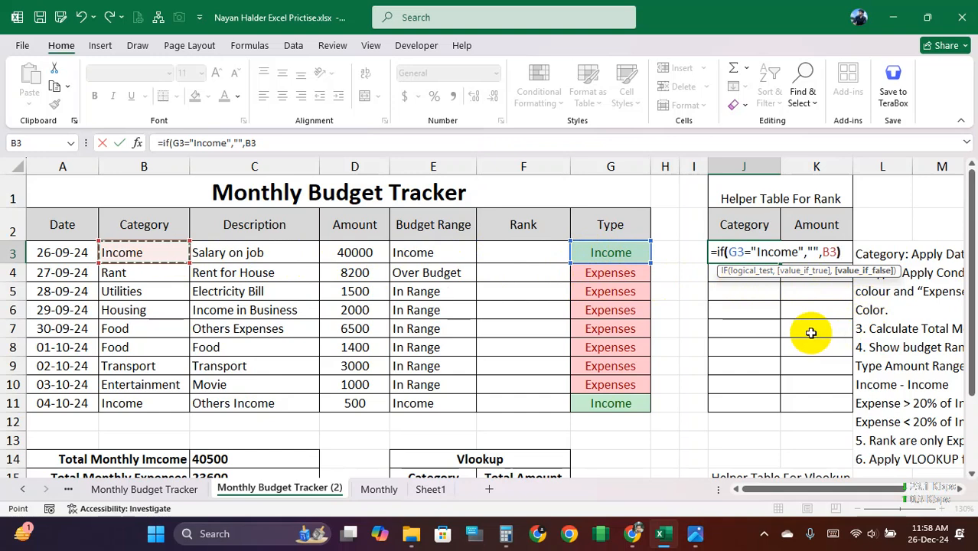
{"action": "type", "text": ")"}
{"action": "key", "text": "Return"}
{"action": "left_click", "coordinate": [775, 257]}
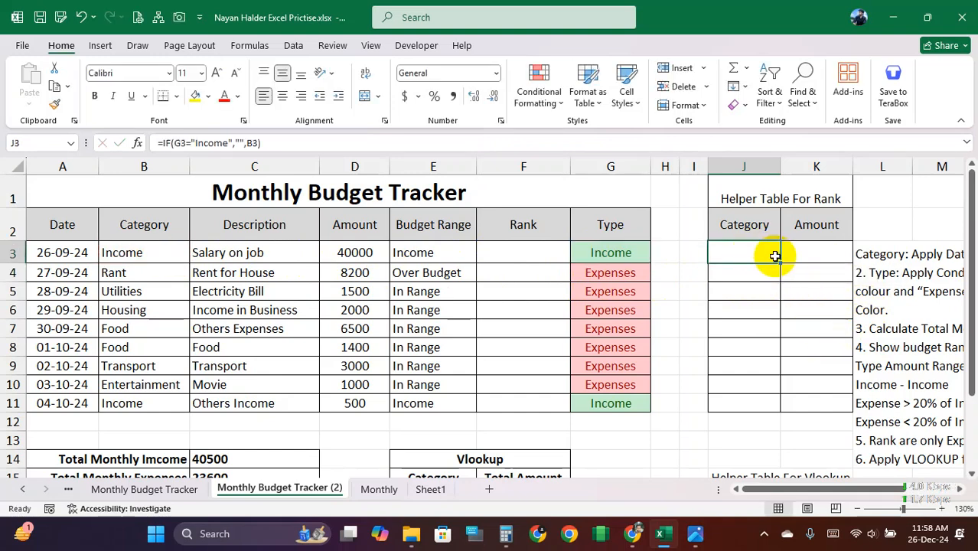
{"action": "left_click_drag", "start_coordinate": [780, 261], "coordinate": [755, 407]}
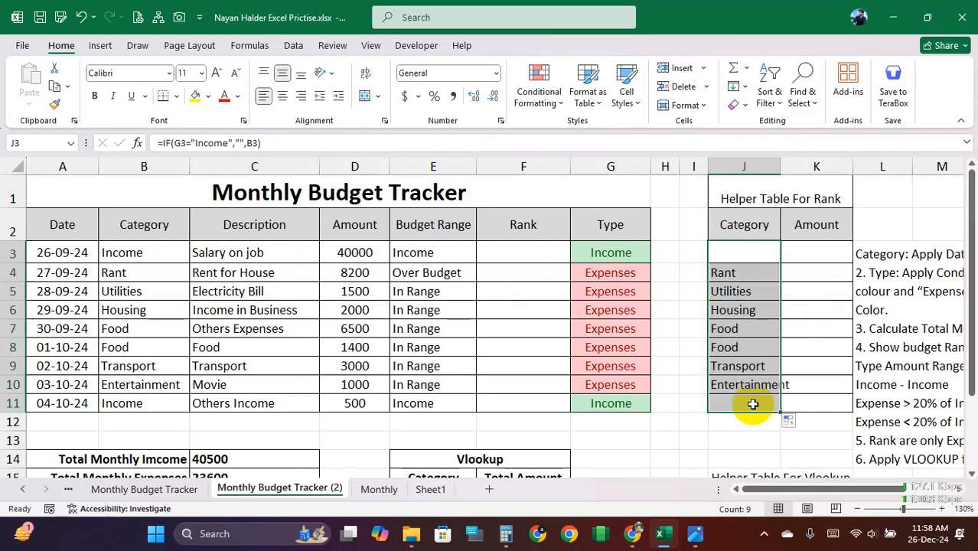
Enter =VLOOKUP(J3,B2:D11,3,0) in K3 to look up the helper table's amount.
{"action": "left_click", "coordinate": [815, 254]}
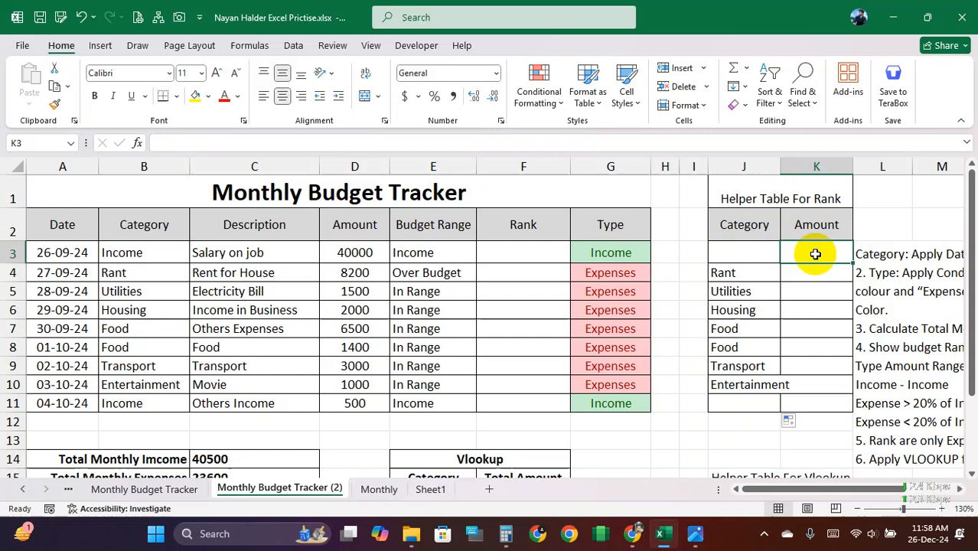
{"action": "type", "text": "=vl"}
{"action": "key", "text": "Tab"}
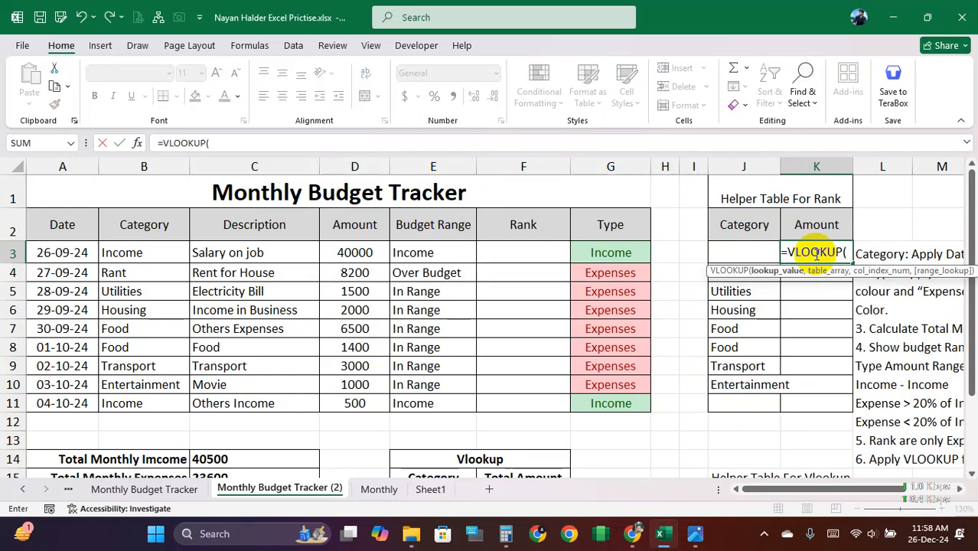
{"action": "left_click", "coordinate": [731, 253]}
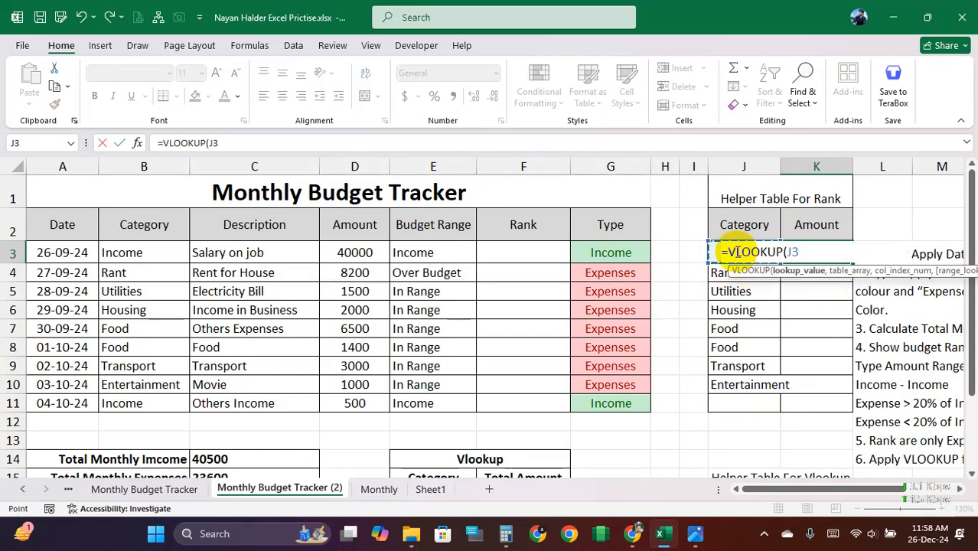
{"action": "type", "text": ","}
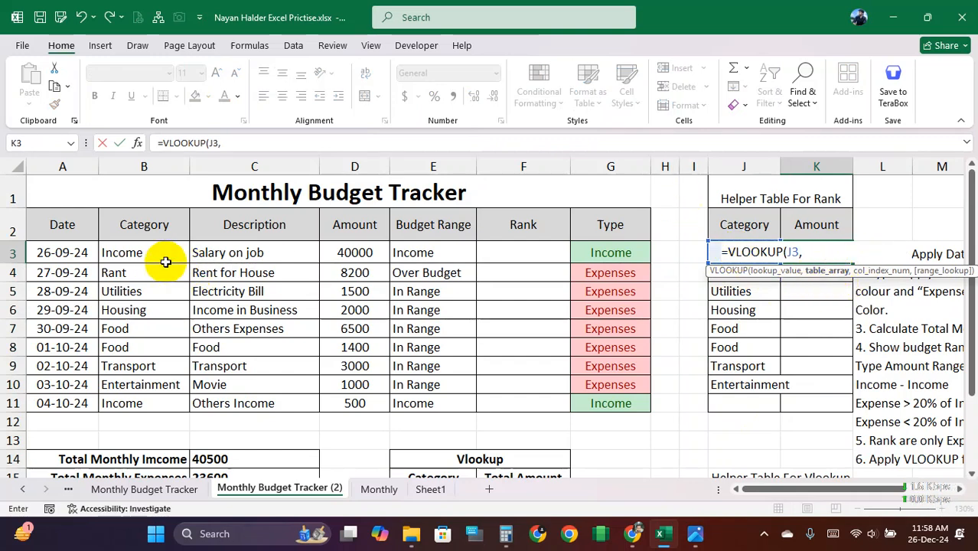
{"action": "left_click_drag", "start_coordinate": [142, 230], "coordinate": [352, 405]}
{"action": "type", "text": ",3,)"}
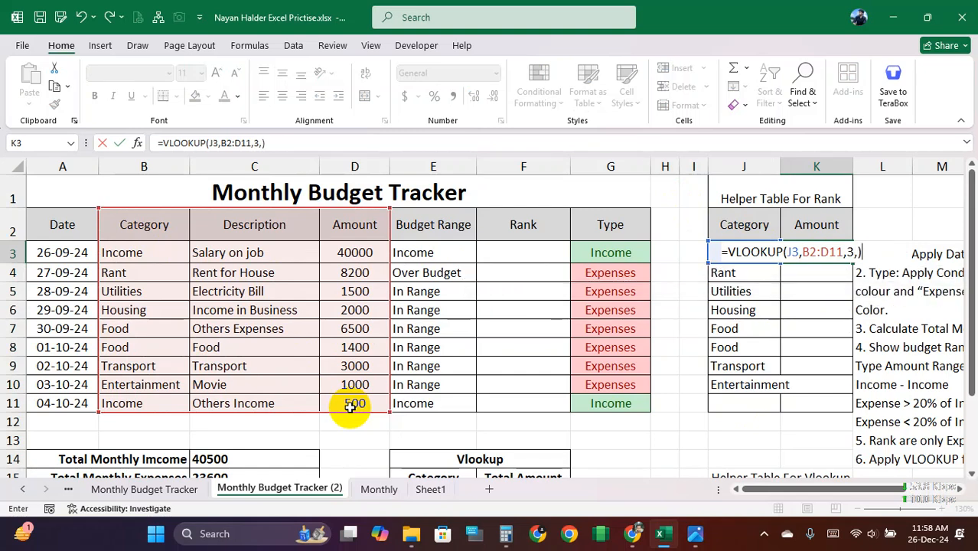
{"action": "key", "text": "BackSpace"}
{"action": "type", "text": ")"}
{"action": "key", "text": "BackSpace"}
{"action": "type", "text": "0)"}
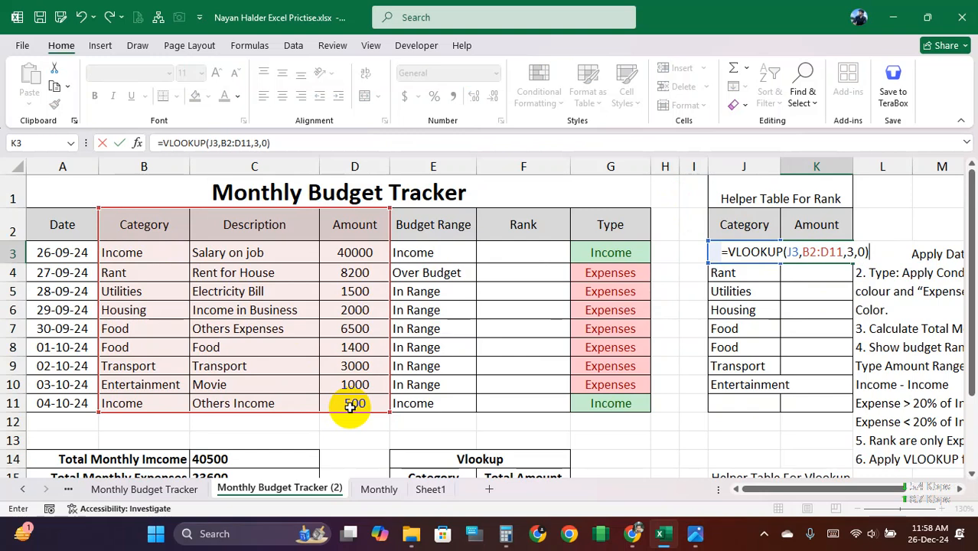
{"action": "key", "text": "Return"}
Fill the lookup formula from K3 down to K11 and clear the income-row cells K3 and K11.
{"action": "left_click", "coordinate": [831, 258]}
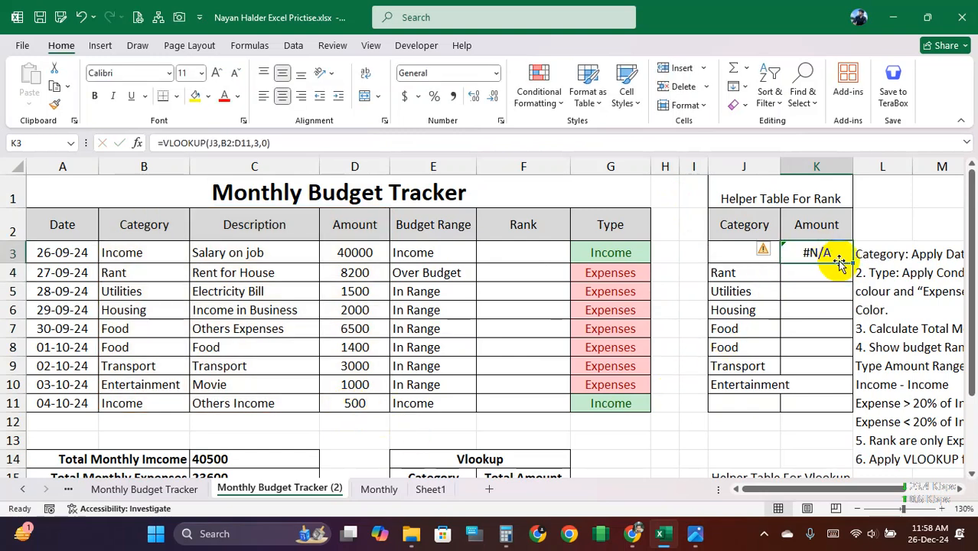
{"action": "left_click_drag", "start_coordinate": [852, 262], "coordinate": [837, 412]}
{"action": "left_click", "coordinate": [830, 251]}
{"action": "key", "text": "Delete"}
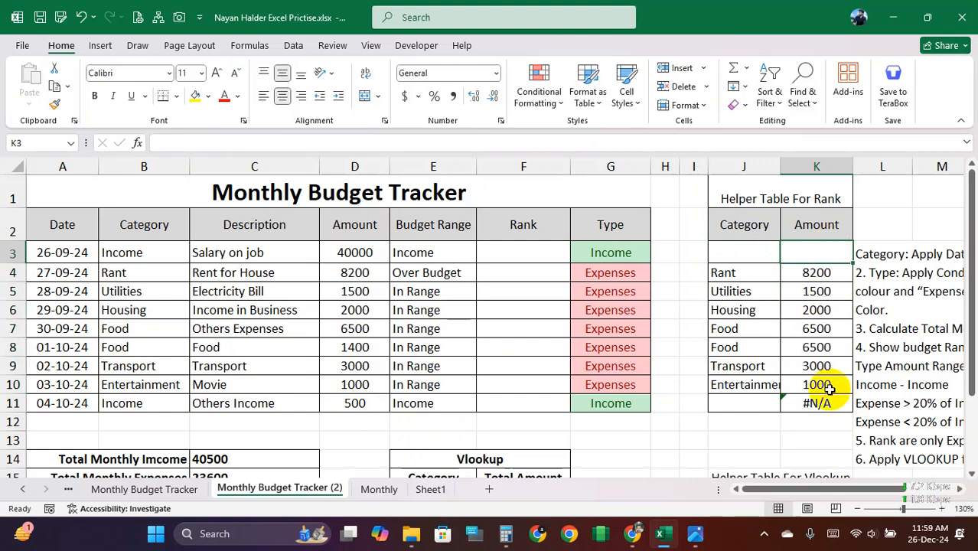
{"action": "left_click", "coordinate": [820, 403]}
{"action": "key", "text": "Delete"}
{"action": "left_click", "coordinate": [814, 326]}
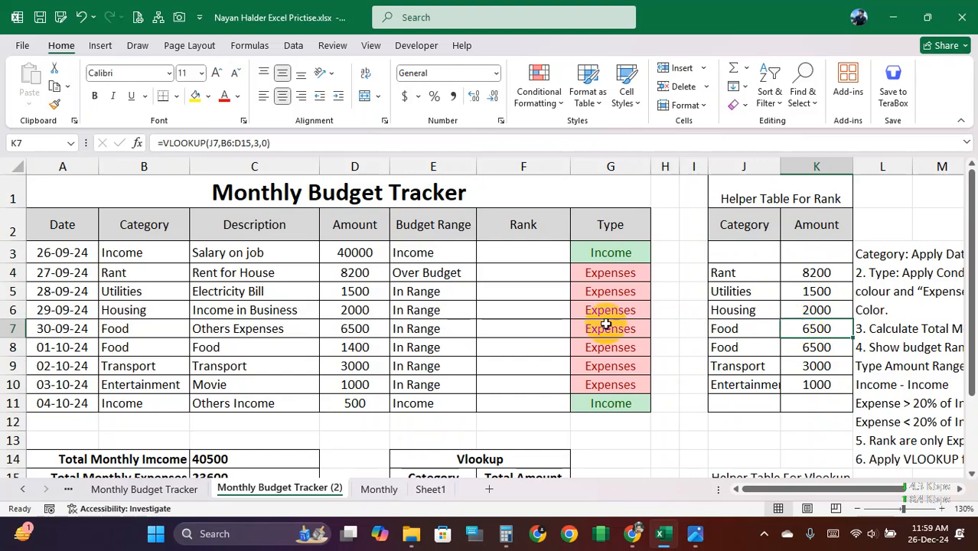
Fill the Rank cells F3:F11 with =IF(G3="Income","-",RANK(K3,$K$3:$K$11)) so that only expenses are ranked.
{"action": "left_click_drag", "start_coordinate": [507, 261], "coordinate": [515, 403]}
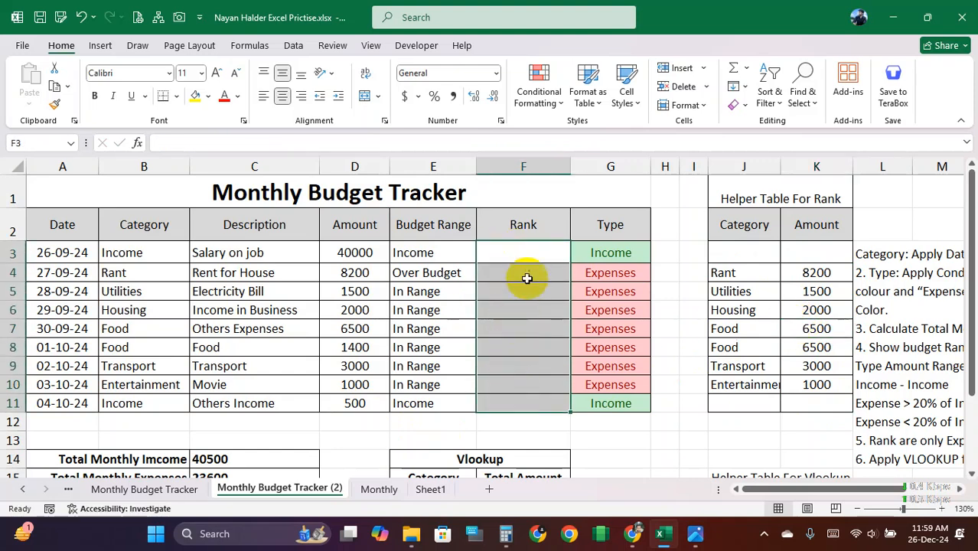
{"action": "left_click", "coordinate": [530, 255]}
{"action": "type", "text": "=if("}
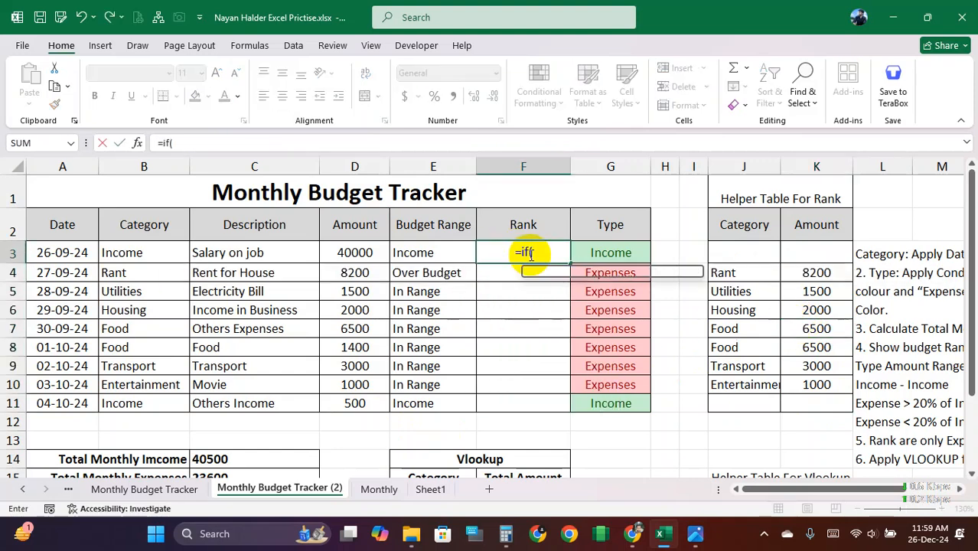
{"action": "left_click", "coordinate": [597, 255]}
{"action": "type", "text": "=\"I"}
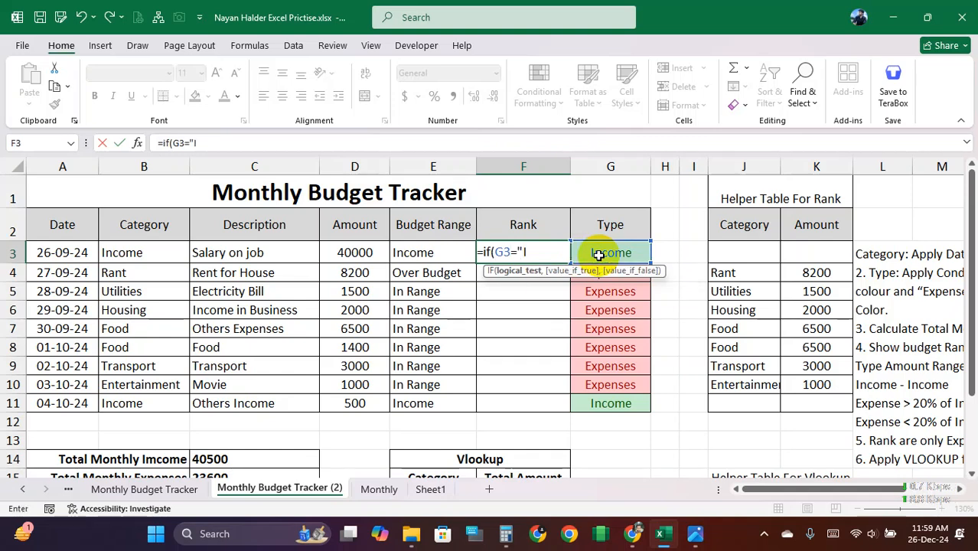
{"action": "type", "text": "ncome\",\"-"}
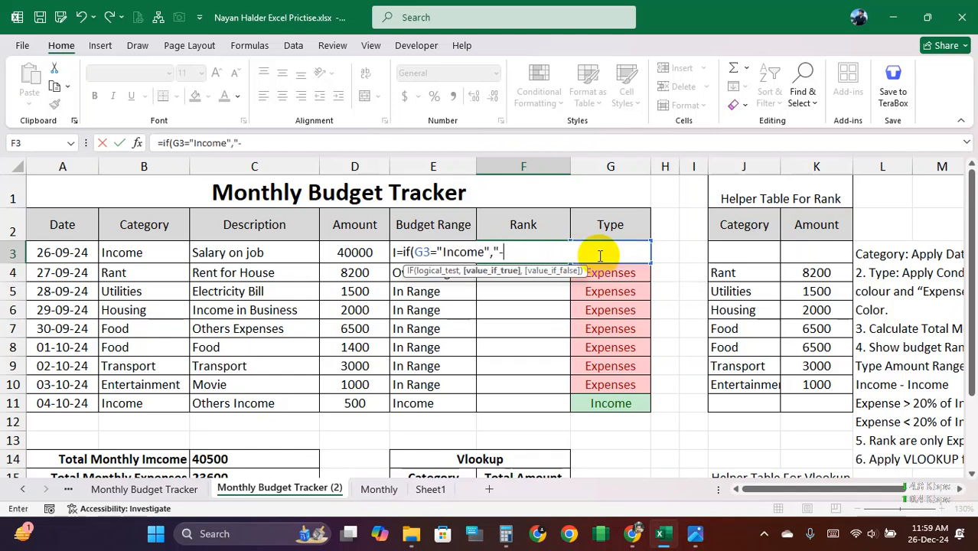
{"action": "type", "text": "\",rank"}
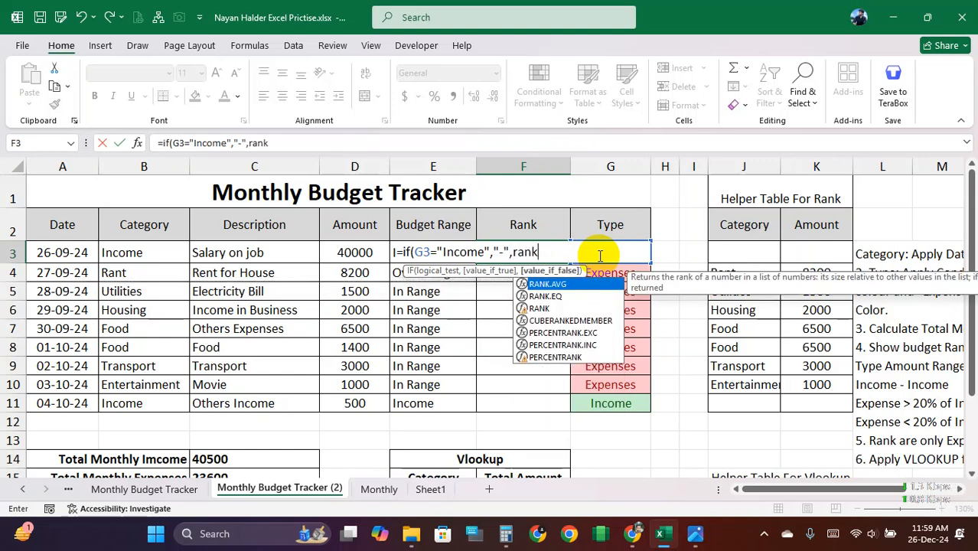
{"action": "type", "text": "("}
{"action": "left_click", "coordinate": [820, 255]}
{"action": "type", "text": ","}
{"action": "left_click_drag", "start_coordinate": [820, 253], "coordinate": [798, 401]}
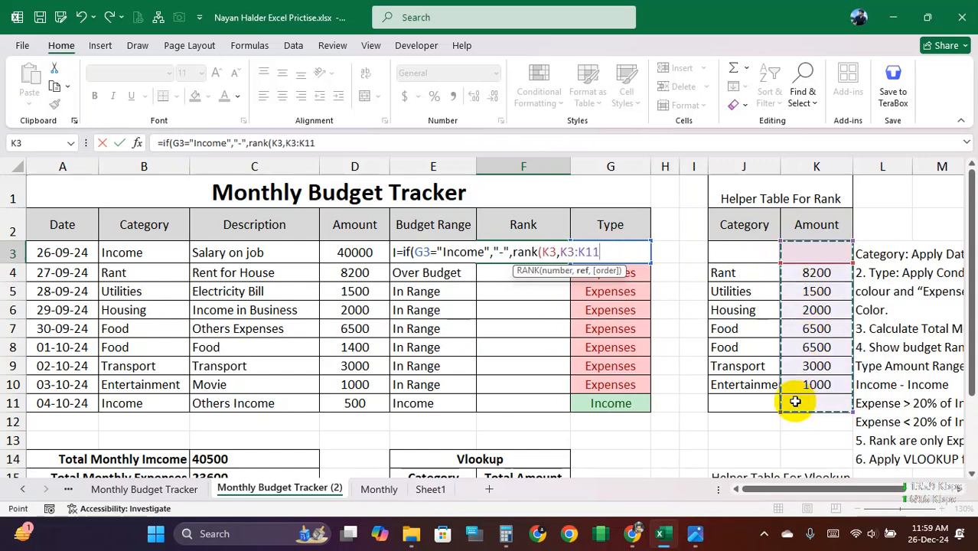
{"action": "key", "text": "F4"}
{"action": "type", "text": ")"}
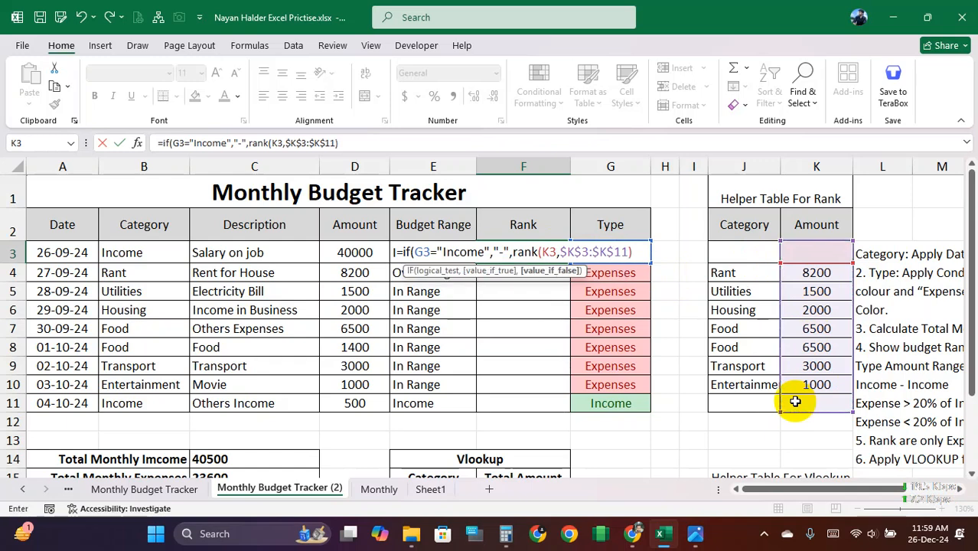
{"action": "key", "text": "Return"}
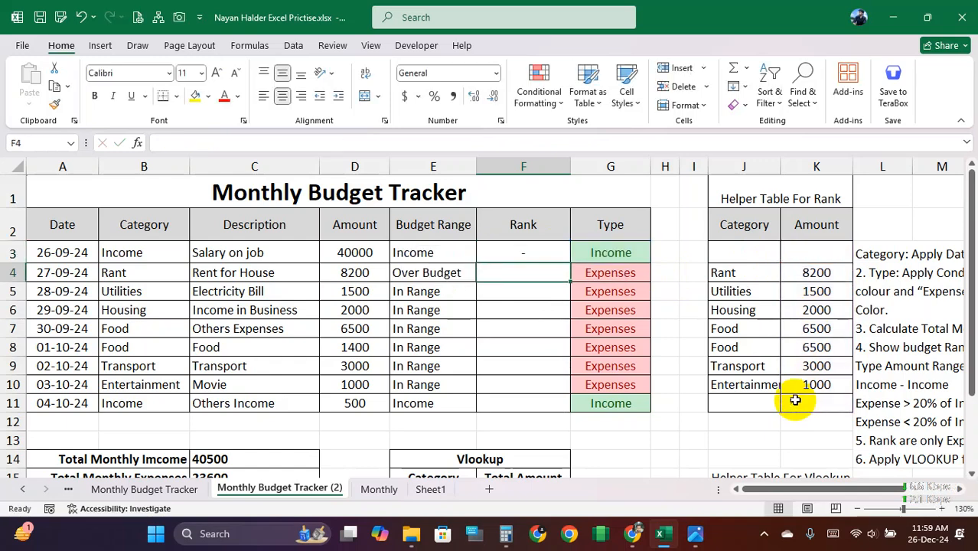
{"action": "left_click", "coordinate": [533, 245]}
{"action": "left_click_drag", "start_coordinate": [574, 262], "coordinate": [557, 403]}
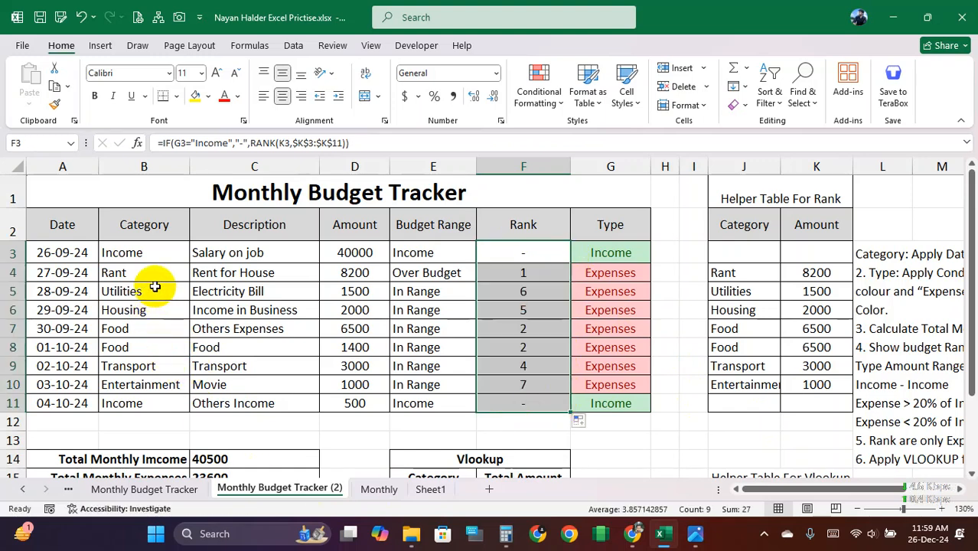
Examine the Utilities row's category, type, budget range and rank together with the total monthly income formula.
{"action": "left_click", "coordinate": [138, 254]}
{"action": "left_click", "coordinate": [146, 293]}
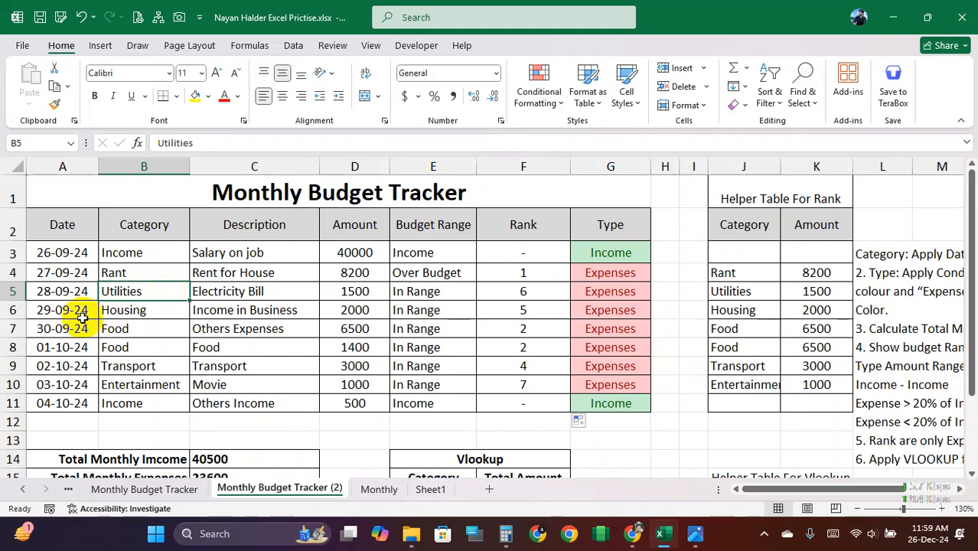
{"action": "left_click", "coordinate": [214, 460]}
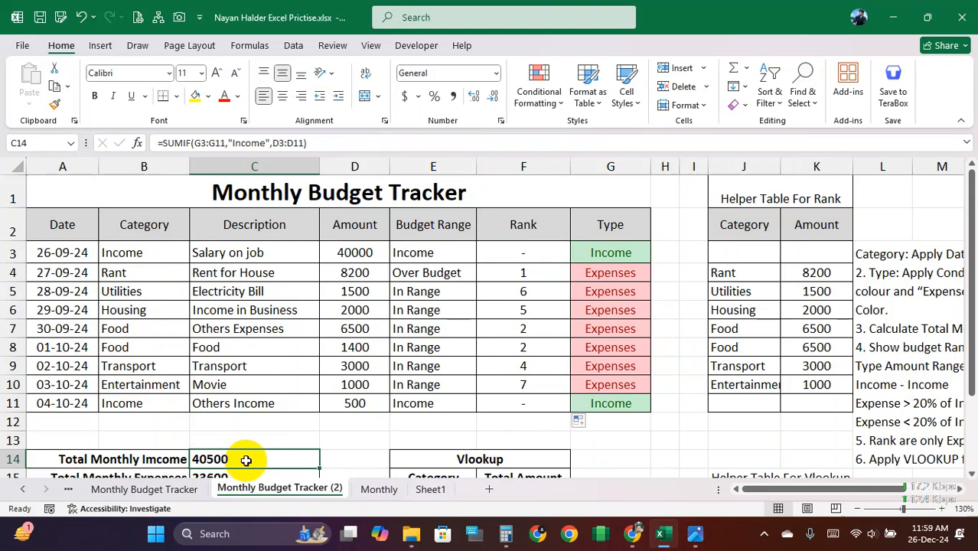
{"action": "left_click", "coordinate": [131, 291]}
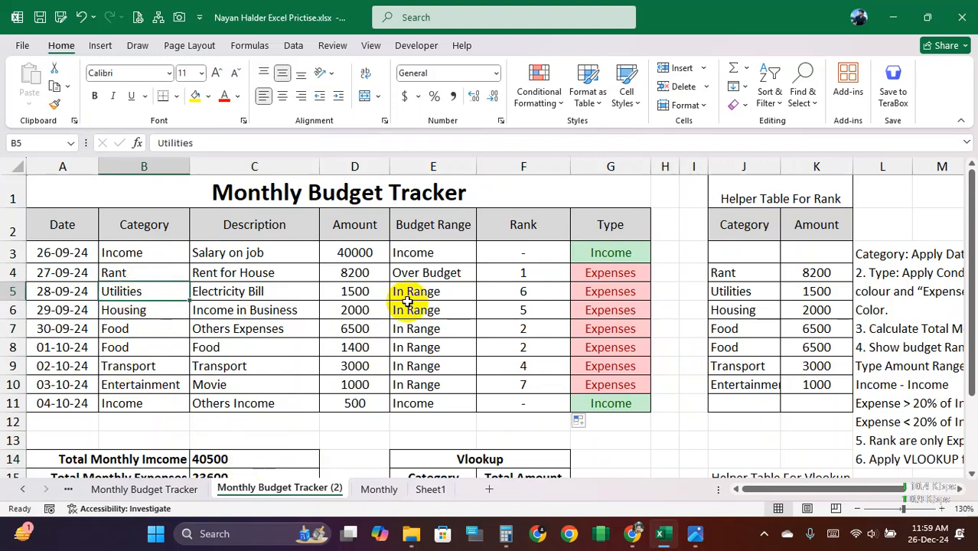
{"action": "left_click", "coordinate": [607, 289]}
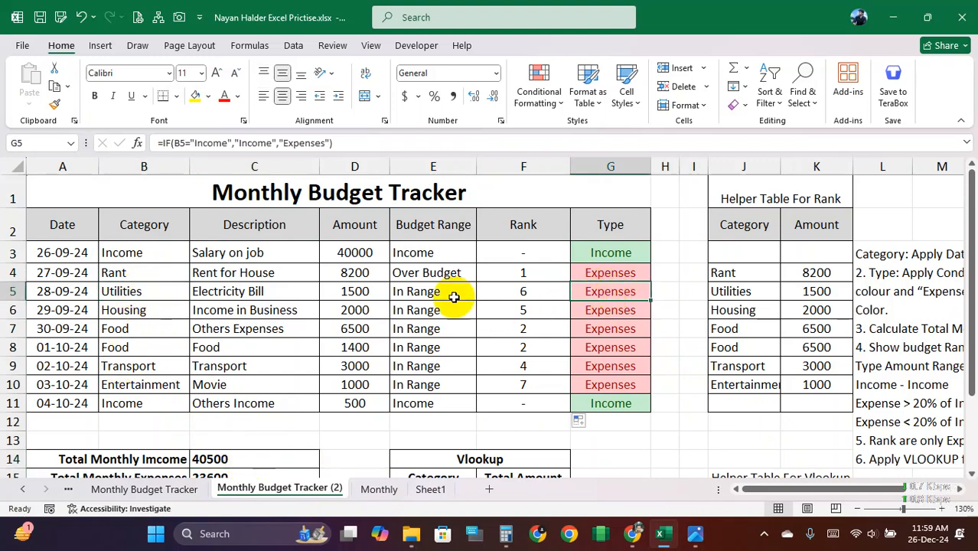
{"action": "left_click_drag", "start_coordinate": [135, 291], "coordinate": [430, 284]}
{"action": "left_click", "coordinate": [430, 285]}
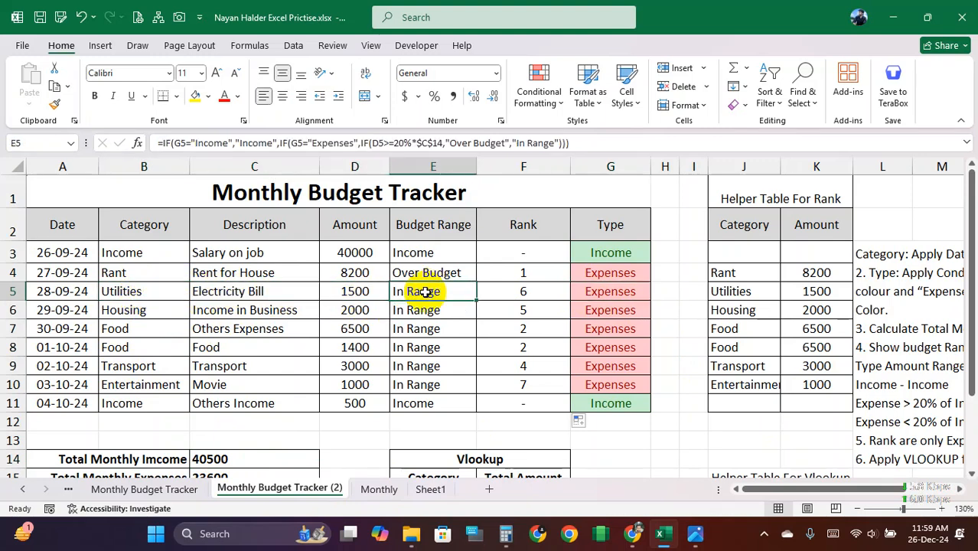
{"action": "left_click", "coordinate": [529, 292]}
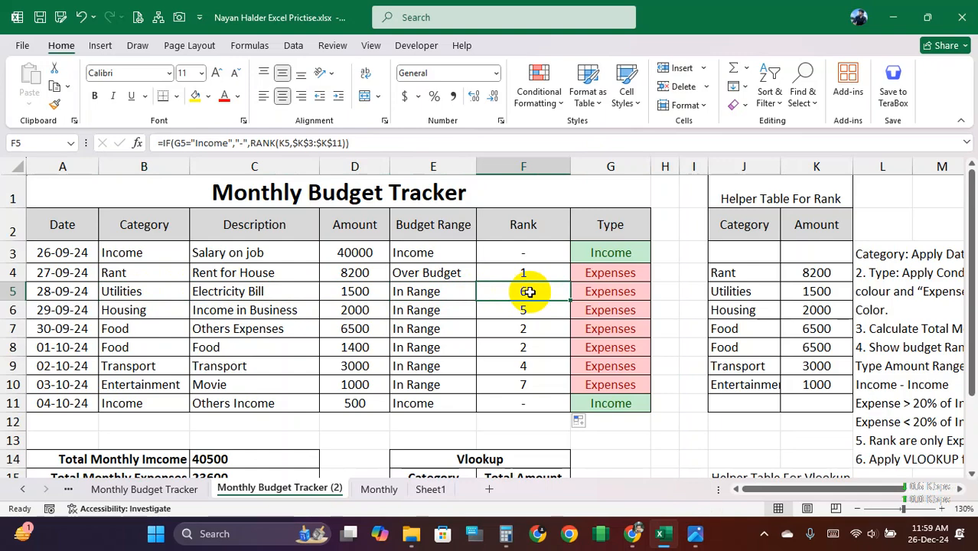
Change the category of the Electricity Bill row in B5 to Income.
{"action": "left_click", "coordinate": [140, 292]}
{"action": "type", "text": "Income"}
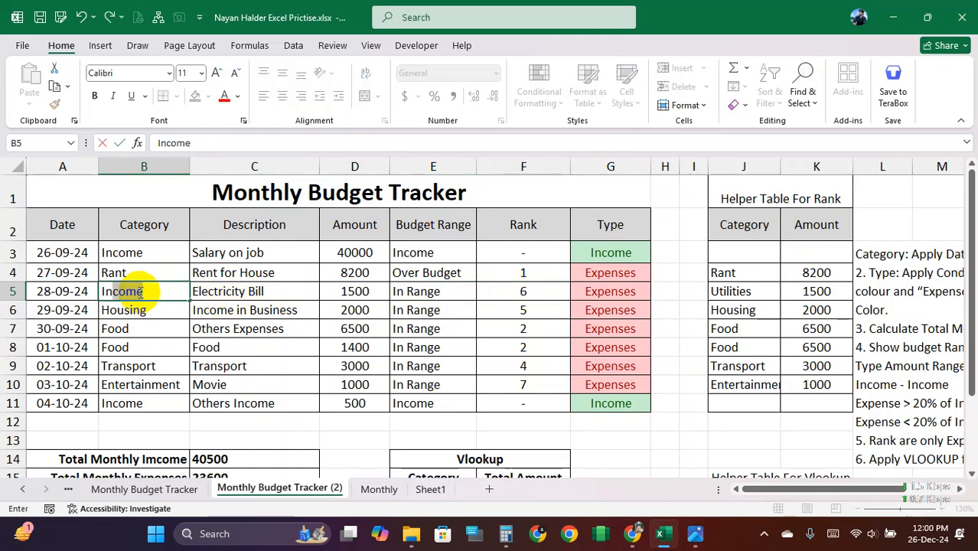
{"action": "key", "text": "Return"}
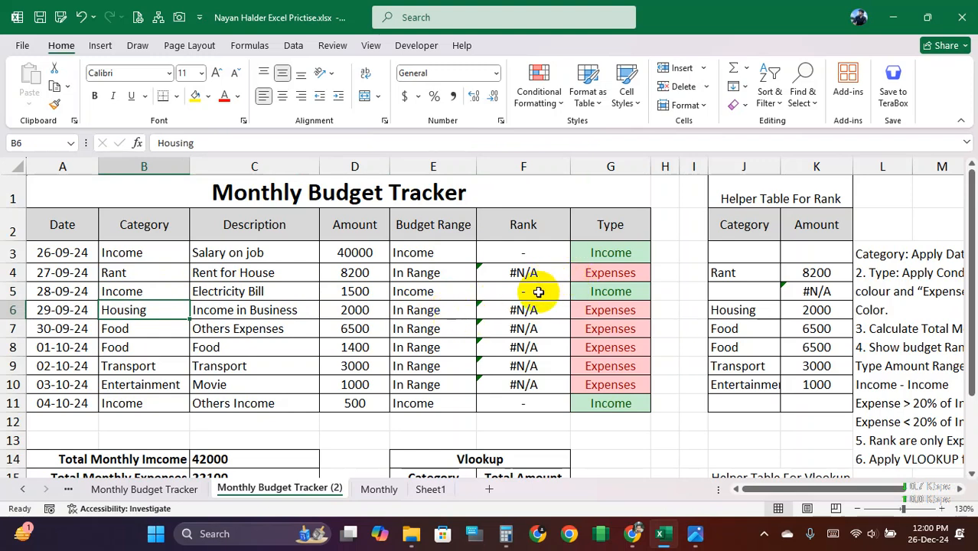
Check how the total monthly income and the Electricity Bill row's type and budget range respond to its new category.
{"action": "left_click_drag", "start_coordinate": [153, 292], "coordinate": [199, 291]}
{"action": "left_click", "coordinate": [217, 456]}
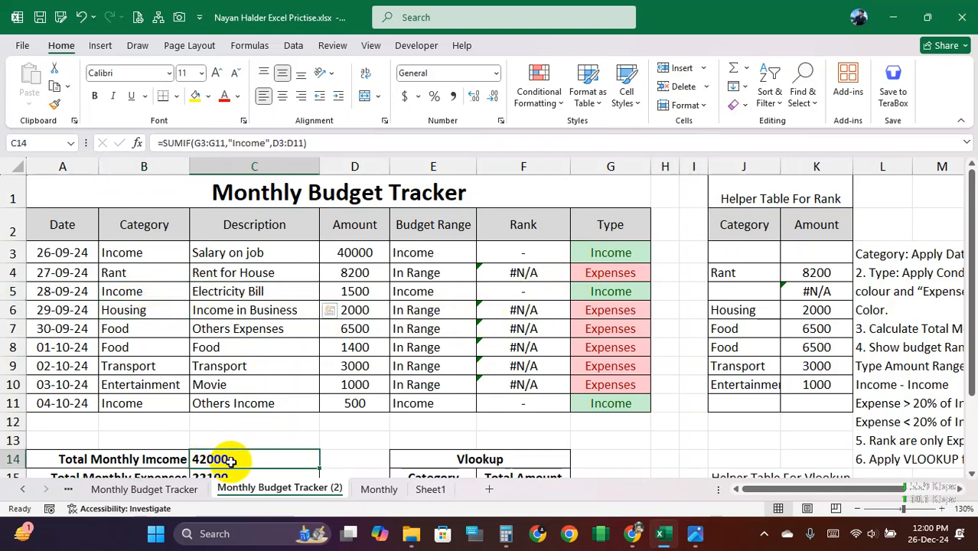
{"action": "left_click", "coordinate": [137, 291]}
{"action": "left_click", "coordinate": [218, 459]}
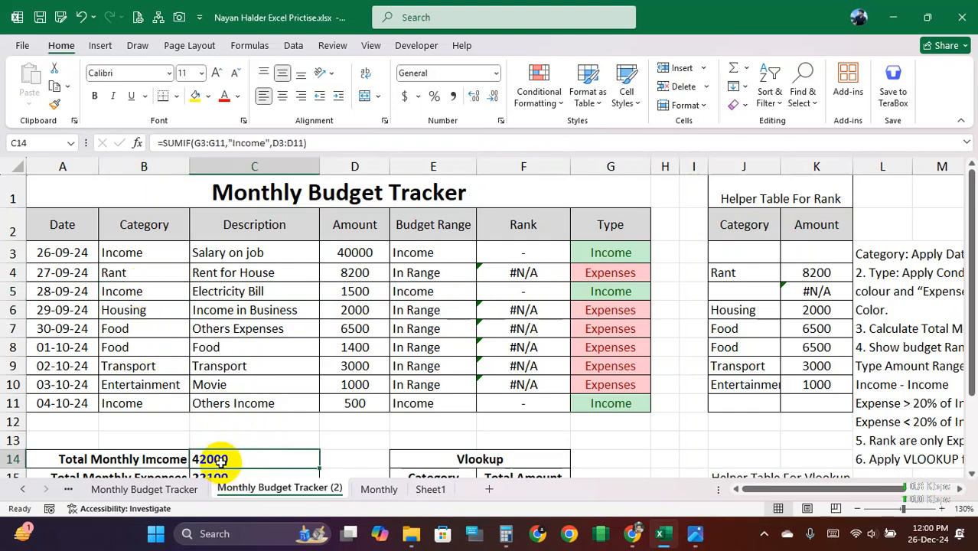
{"action": "left_click", "coordinate": [155, 292]}
{"action": "left_click", "coordinate": [601, 291]}
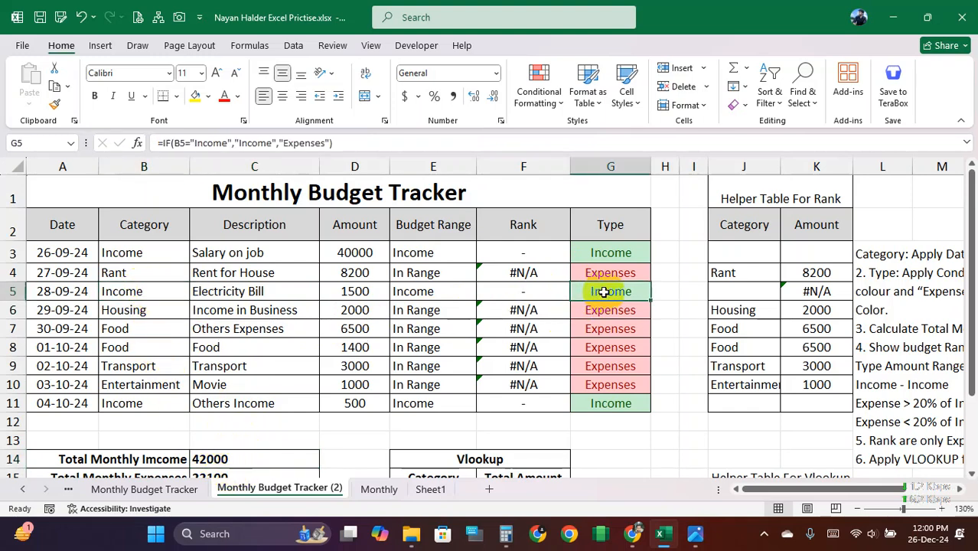
{"action": "left_click", "coordinate": [142, 289]}
{"action": "left_click", "coordinate": [431, 291]}
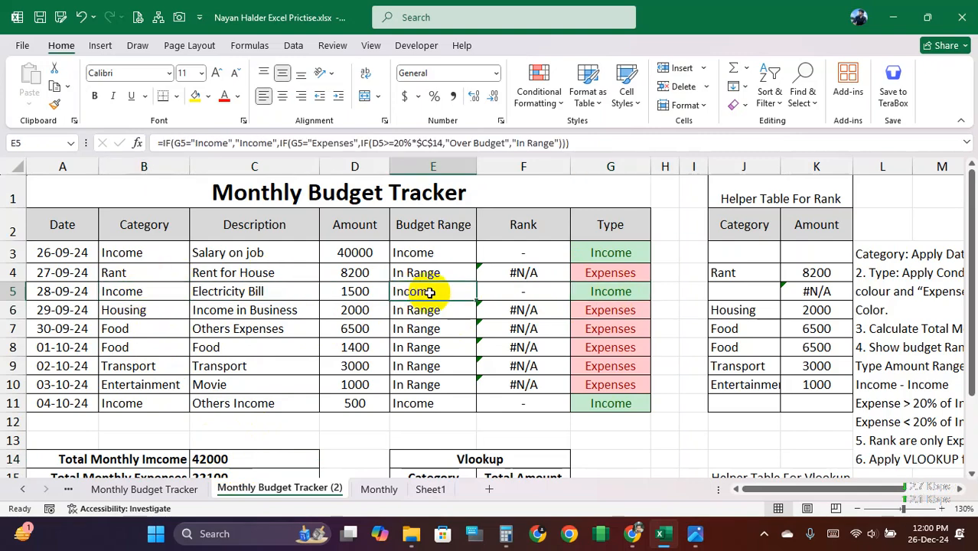
Compare the Rank column with the helper table and inspect the lookup formula in K5.
{"action": "left_click_drag", "start_coordinate": [524, 254], "coordinate": [525, 384]}
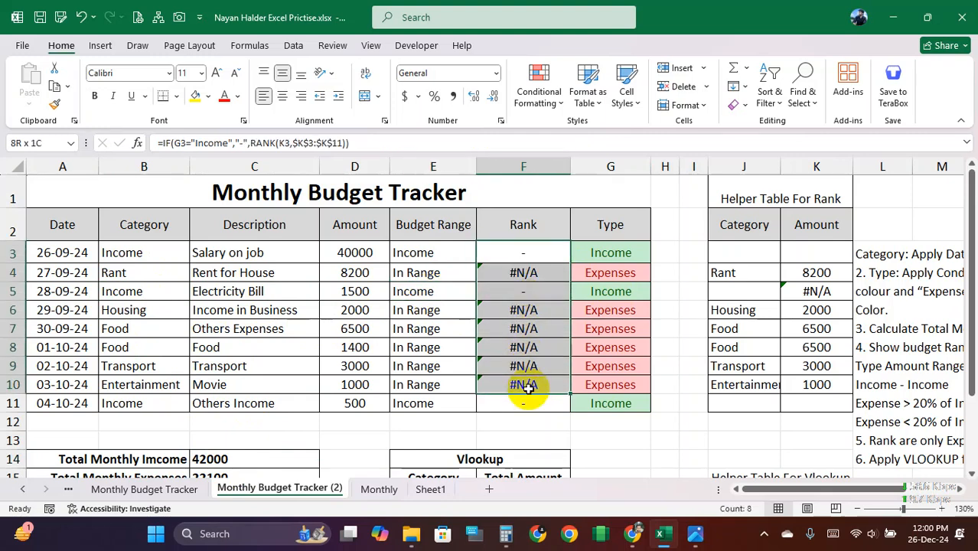
{"action": "left_click_drag", "start_coordinate": [746, 224], "coordinate": [814, 385]}
{"action": "left_click_drag", "start_coordinate": [550, 246], "coordinate": [524, 387]}
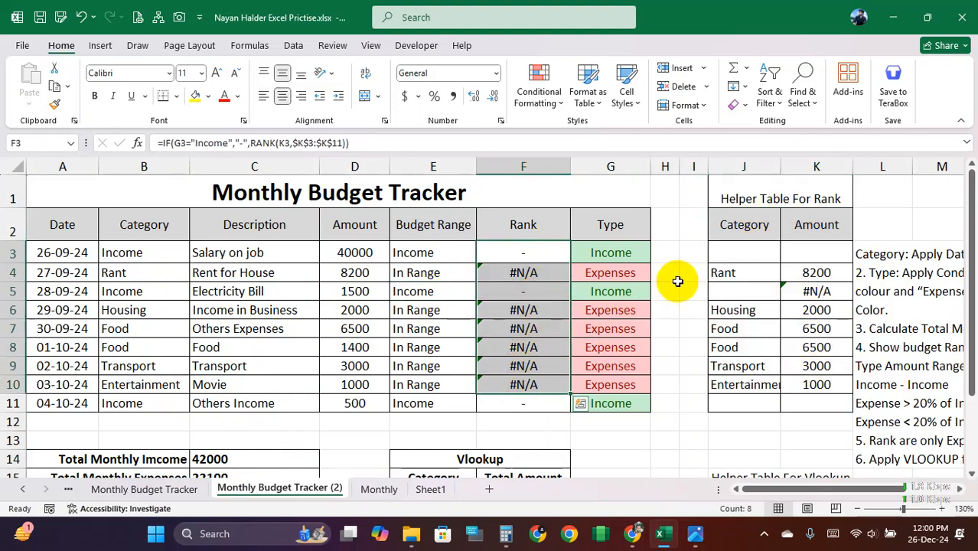
{"action": "left_click_drag", "start_coordinate": [517, 251], "coordinate": [507, 383]}
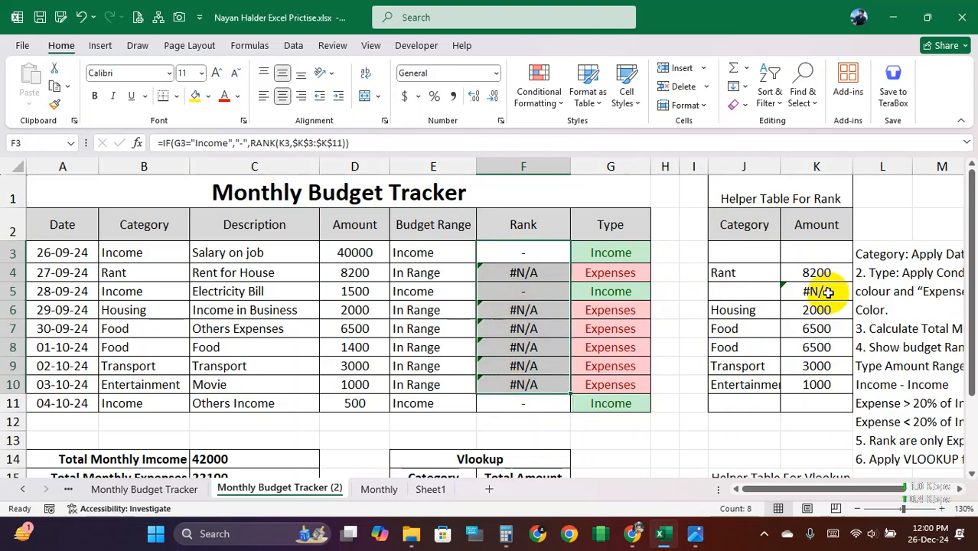
{"action": "left_click_drag", "start_coordinate": [754, 229], "coordinate": [797, 370]}
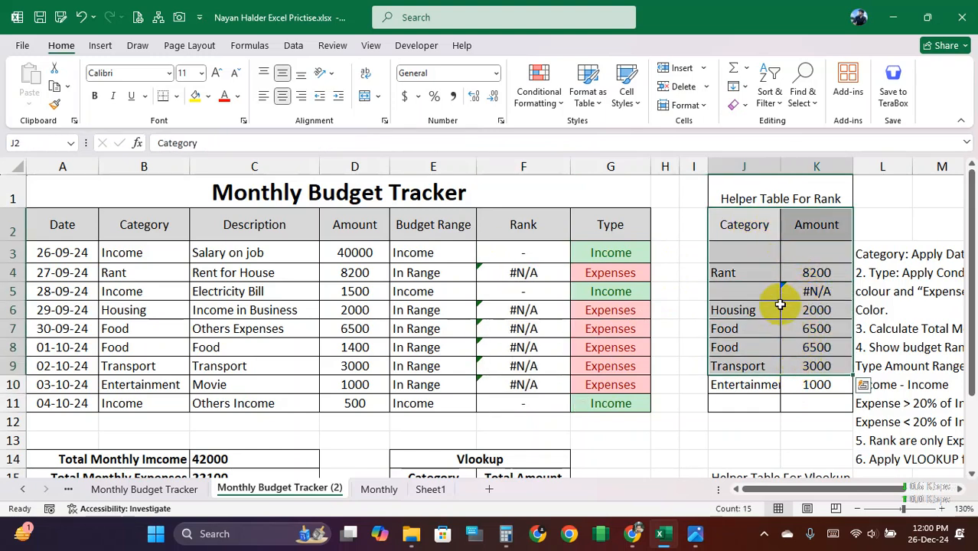
{"action": "left_click", "coordinate": [820, 291]}
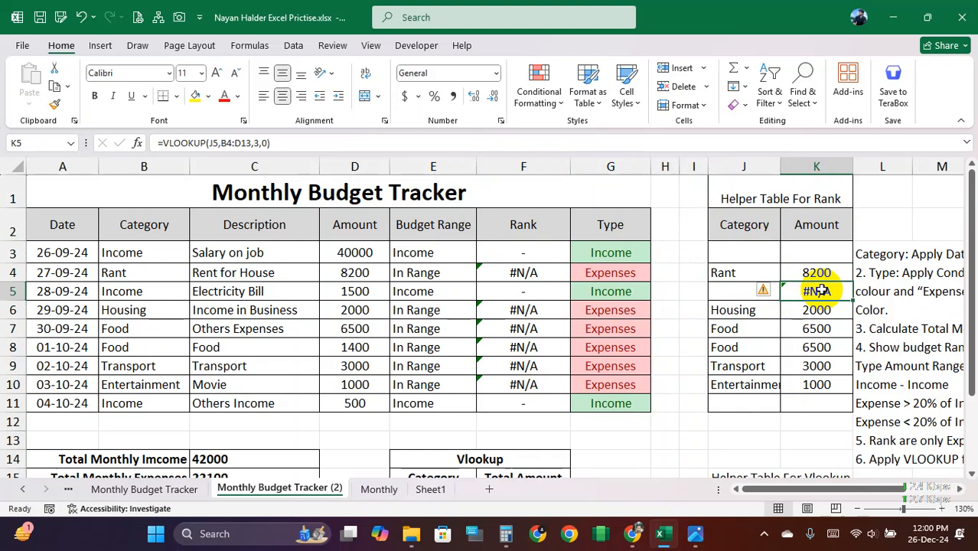
{"action": "left_click_drag", "start_coordinate": [524, 272], "coordinate": [518, 395]}
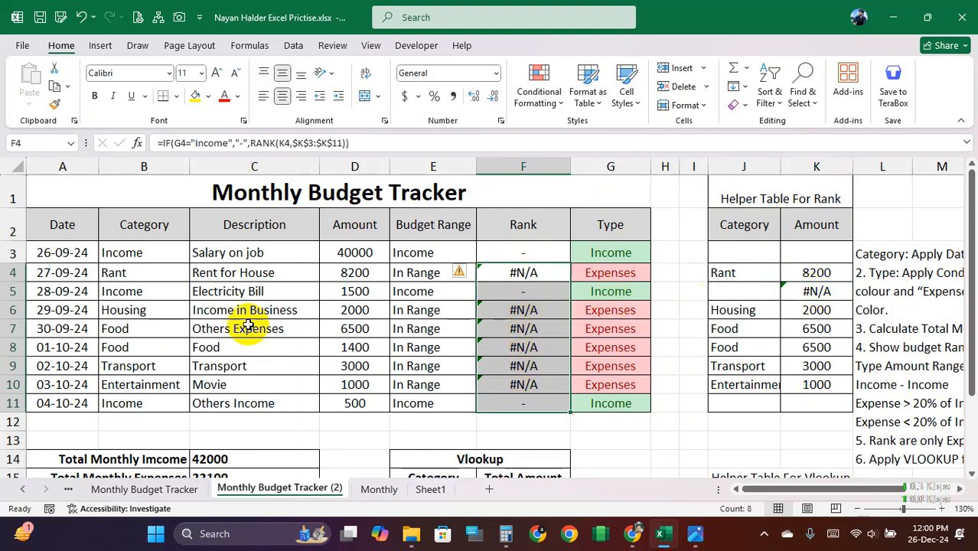
Undo the last category change in B5.
{"action": "left_click", "coordinate": [164, 291]}
{"action": "key", "text": "ctrl+z"}
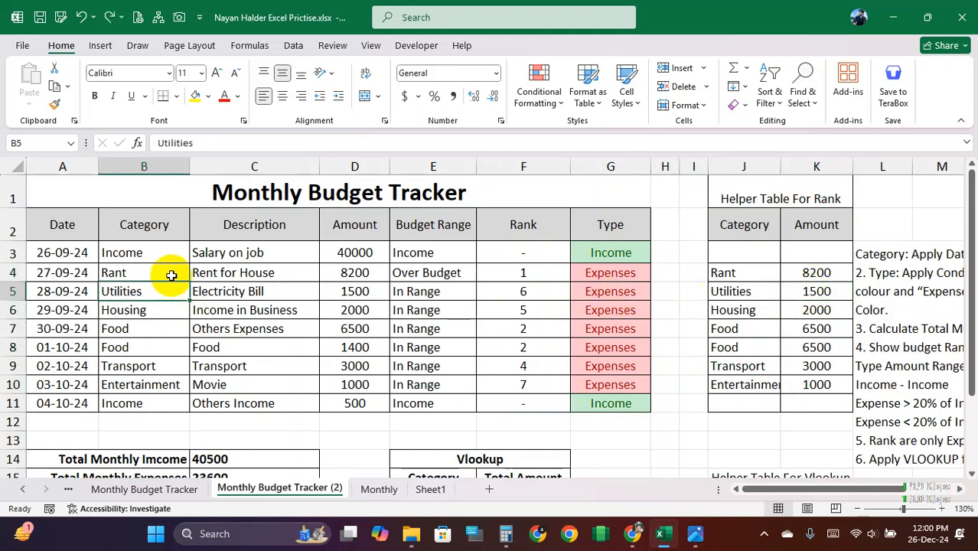
Review the Rank column against the budget categories and the helper table's categories and amounts, including cells K3 and K4.
{"action": "left_click_drag", "start_coordinate": [546, 274], "coordinate": [551, 331]}
{"action": "left_click_drag", "start_coordinate": [761, 252], "coordinate": [811, 392]}
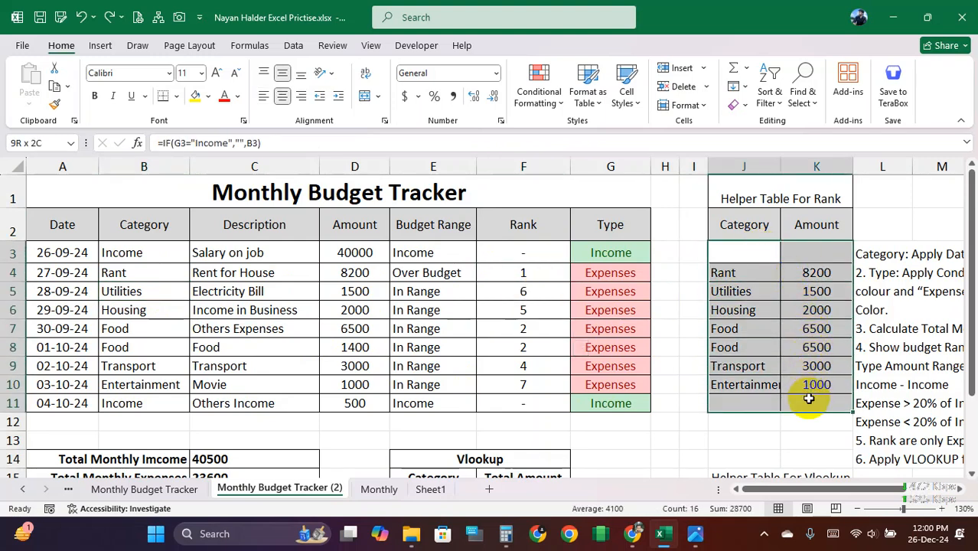
{"action": "left_click_drag", "start_coordinate": [758, 257], "coordinate": [805, 407]}
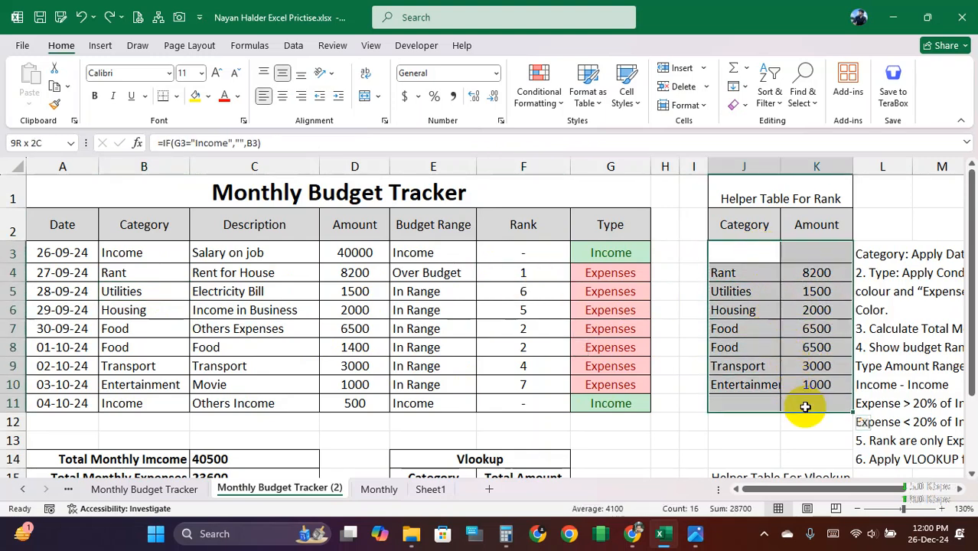
{"action": "left_click_drag", "start_coordinate": [131, 253], "coordinate": [158, 390]}
{"action": "left_click_drag", "start_coordinate": [521, 255], "coordinate": [512, 394]}
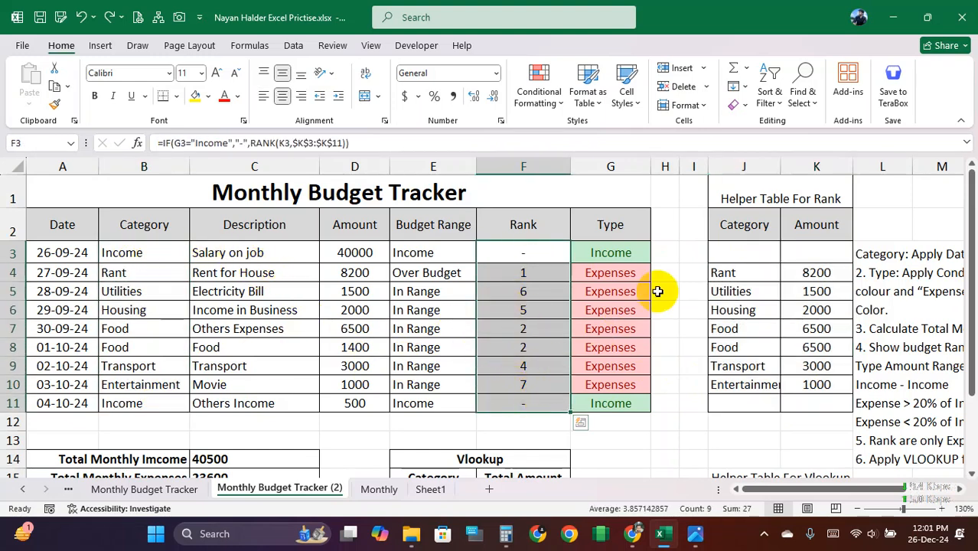
{"action": "left_click", "coordinate": [140, 292]}
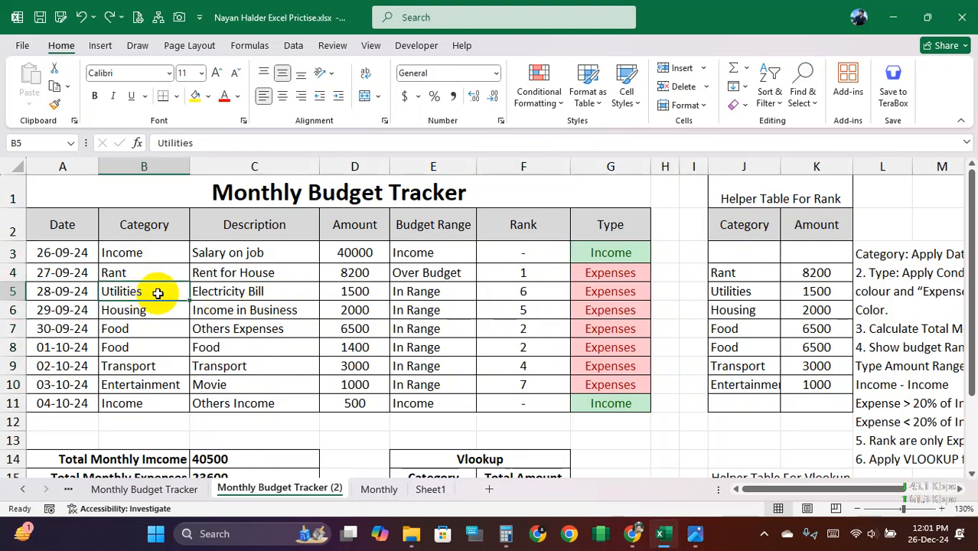
{"action": "left_click_drag", "start_coordinate": [525, 273], "coordinate": [519, 388]}
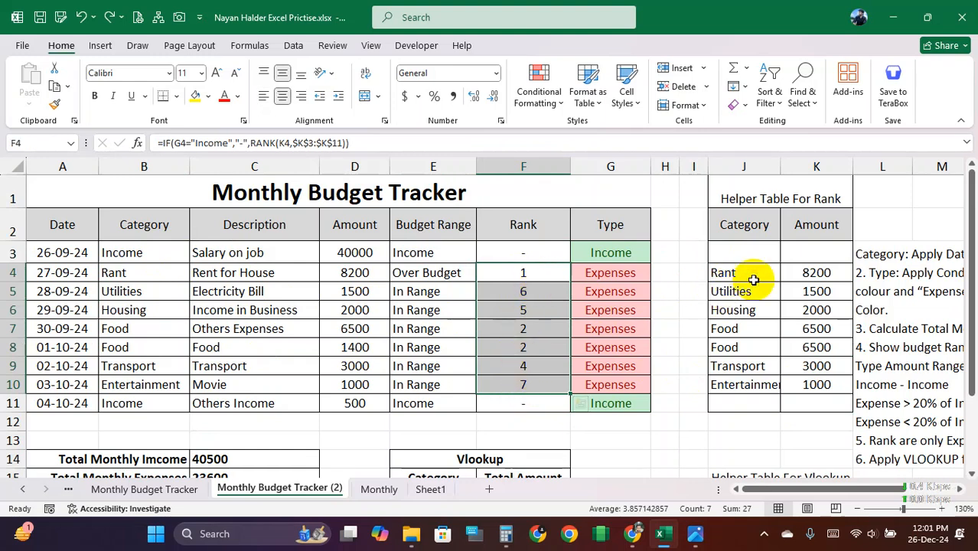
{"action": "left_click_drag", "start_coordinate": [813, 274], "coordinate": [813, 386]}
{"action": "left_click_drag", "start_coordinate": [756, 277], "coordinate": [813, 404]}
{"action": "left_click", "coordinate": [813, 273]}
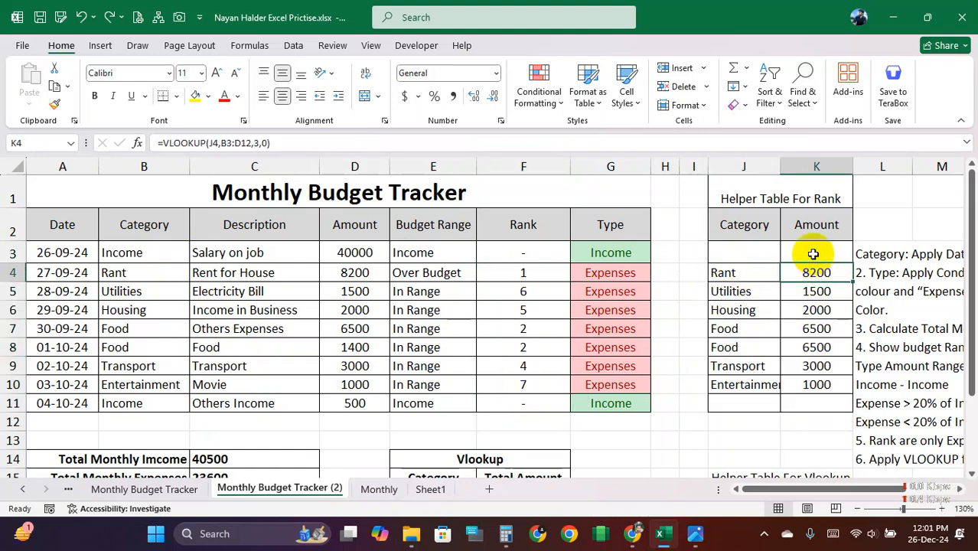
{"action": "left_click", "coordinate": [815, 248]}
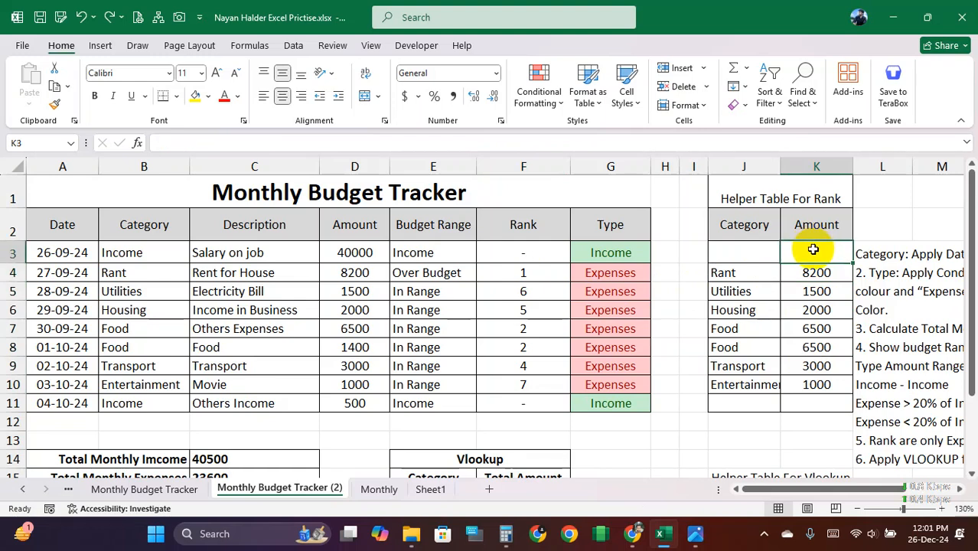
Inspect the lookup formula in K4 and the blank cell K3 of the rank helper table.
{"action": "left_click", "coordinate": [812, 272]}
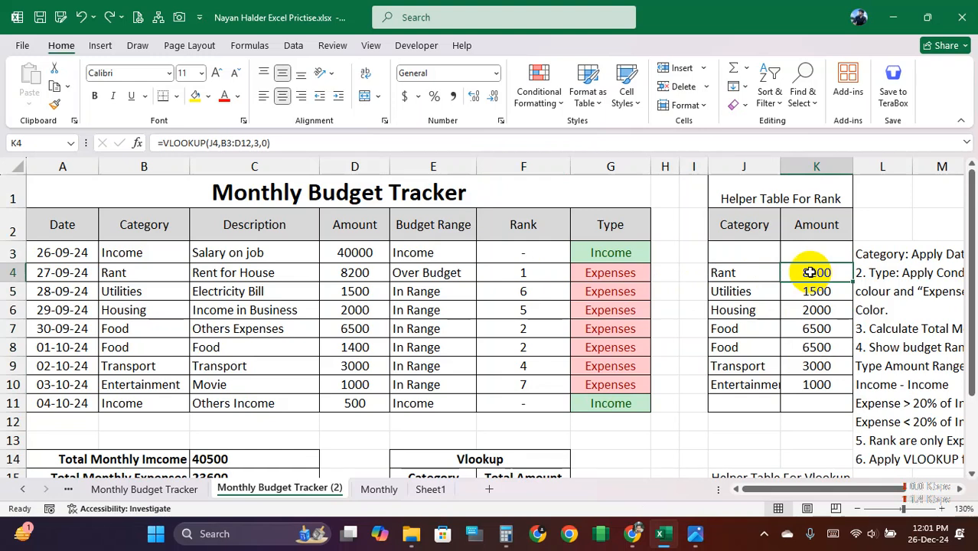
{"action": "double_click", "coordinate": [811, 272]}
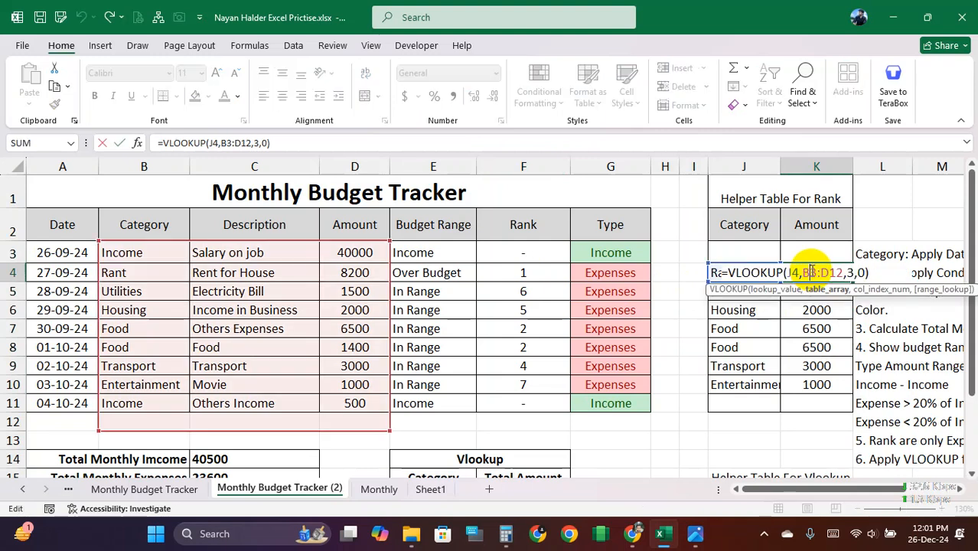
{"action": "key", "text": "Return"}
{"action": "left_click", "coordinate": [811, 253]}
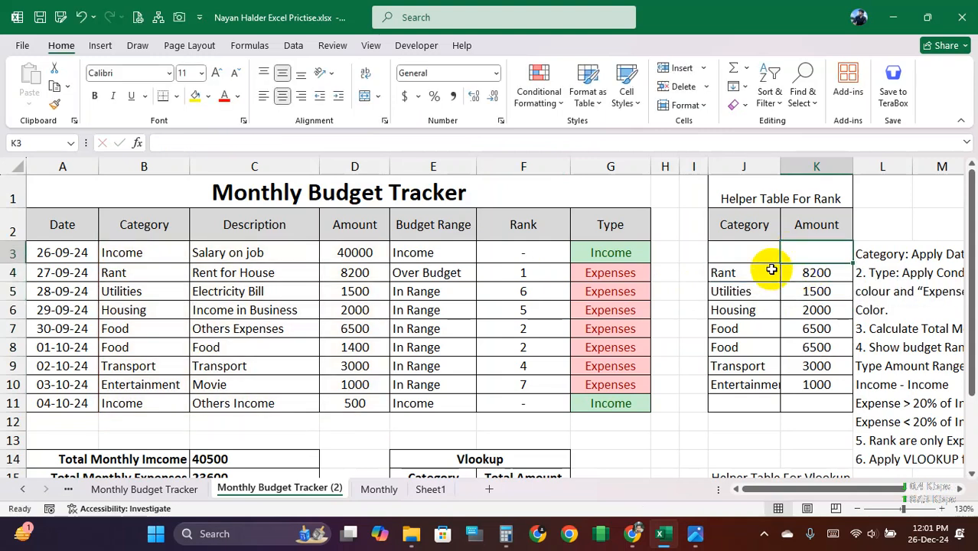
Fill the category formula from J4 up into J3 and the amount lookup from K4 up into K3.
{"action": "left_click", "coordinate": [771, 269]}
{"action": "left_click_drag", "start_coordinate": [779, 284], "coordinate": [809, 255]}
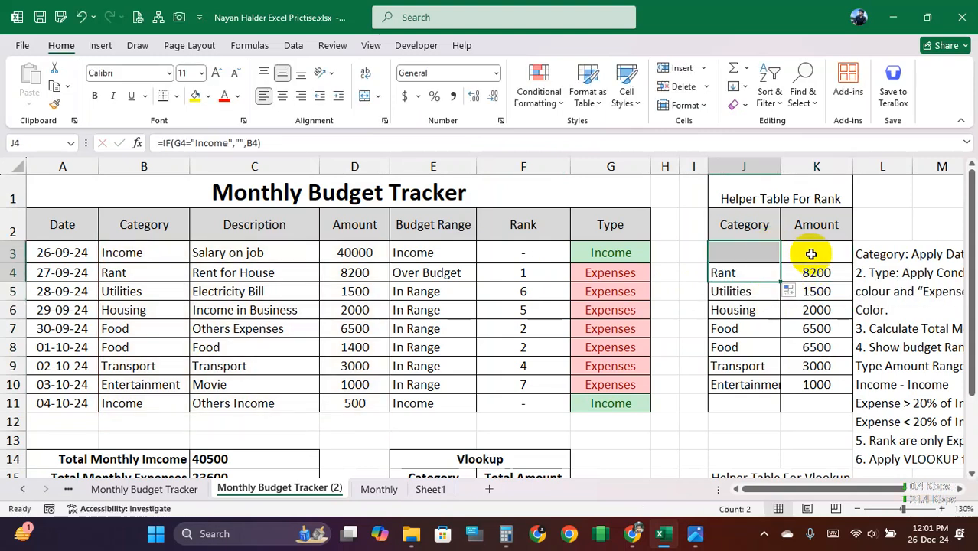
{"action": "left_click", "coordinate": [816, 256]}
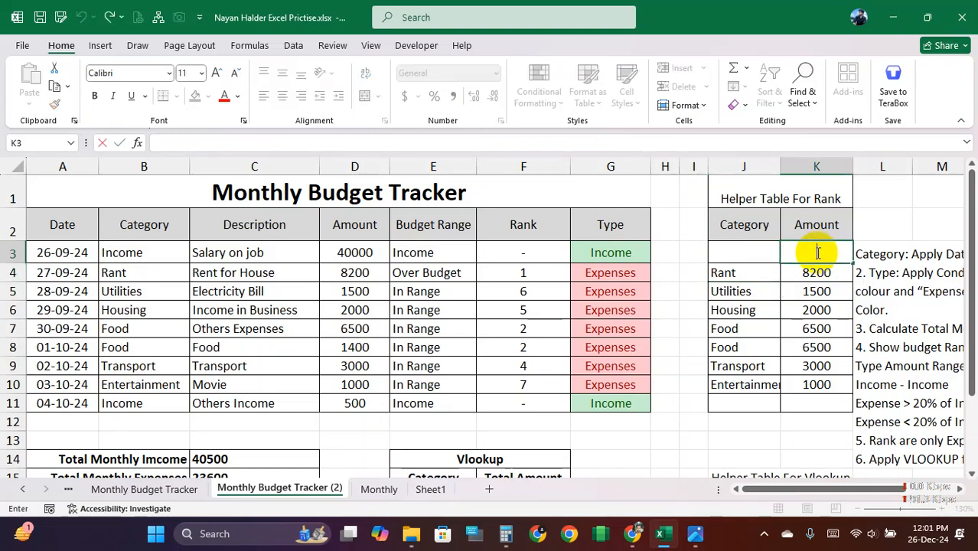
{"action": "left_click", "coordinate": [814, 272]}
{"action": "left_click_drag", "start_coordinate": [852, 283], "coordinate": [833, 254]}
Wrap the K3 formula as =IFERROR(VLOOKUP(J3,B2:D11,3,0),"") and fill it down to K11.
{"action": "double_click", "coordinate": [833, 253]}
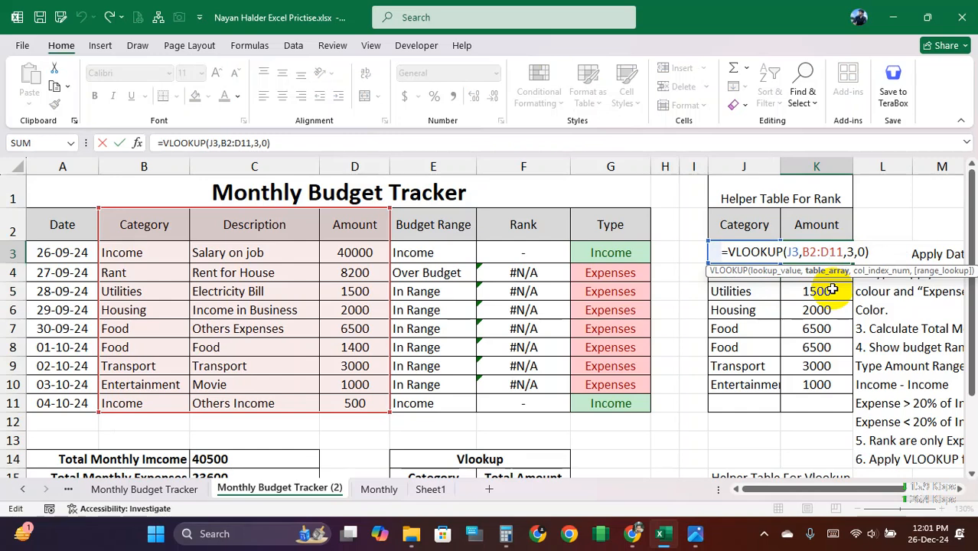
{"action": "key", "text": "Return"}
{"action": "double_click", "coordinate": [818, 252]}
{"action": "key", "text": "Return"}
{"action": "double_click", "coordinate": [819, 252]}
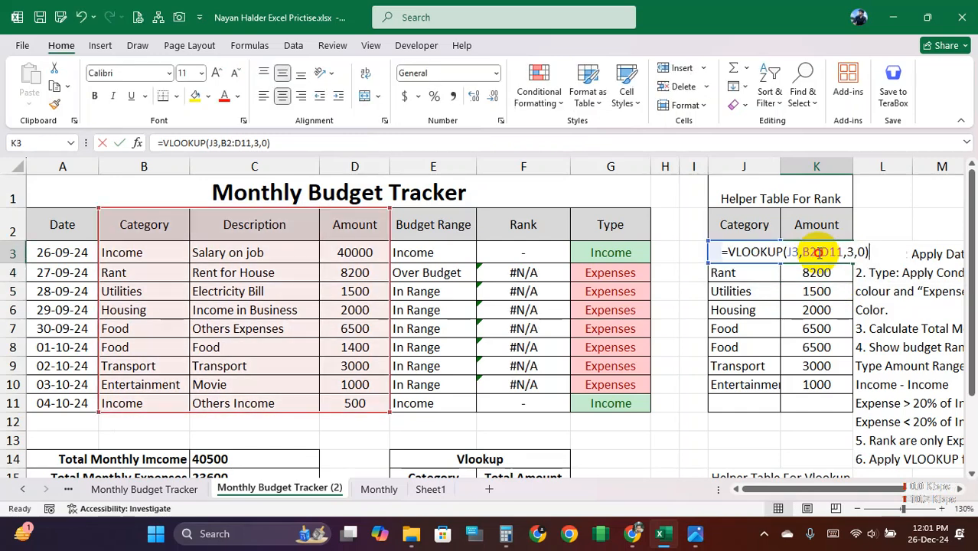
{"action": "left_click", "coordinate": [725, 251]}
{"action": "type", "text": "ife"}
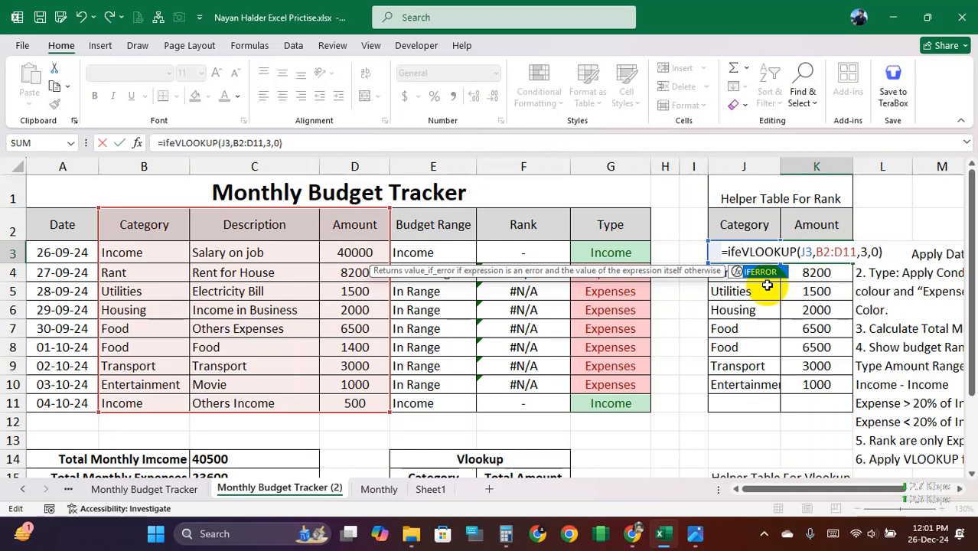
{"action": "key", "text": "Tab"}
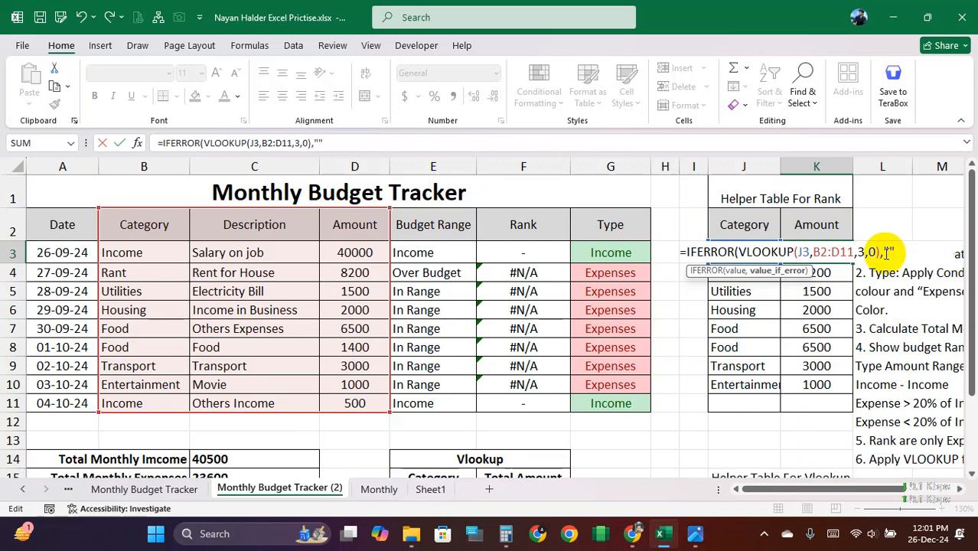
{"action": "type", "text": ")"}
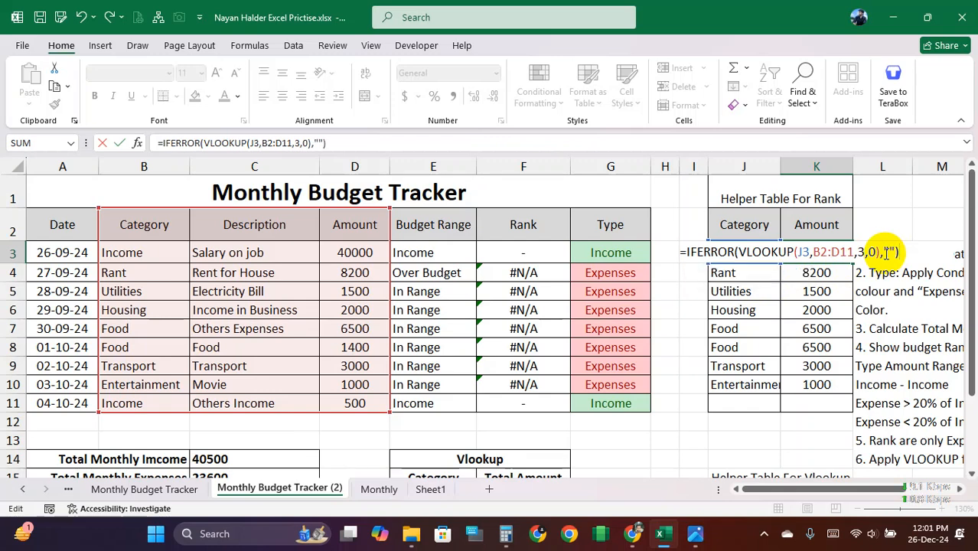
{"action": "key", "text": "Return"}
{"action": "left_click", "coordinate": [840, 255]}
{"action": "left_click_drag", "start_coordinate": [840, 256], "coordinate": [840, 406]}
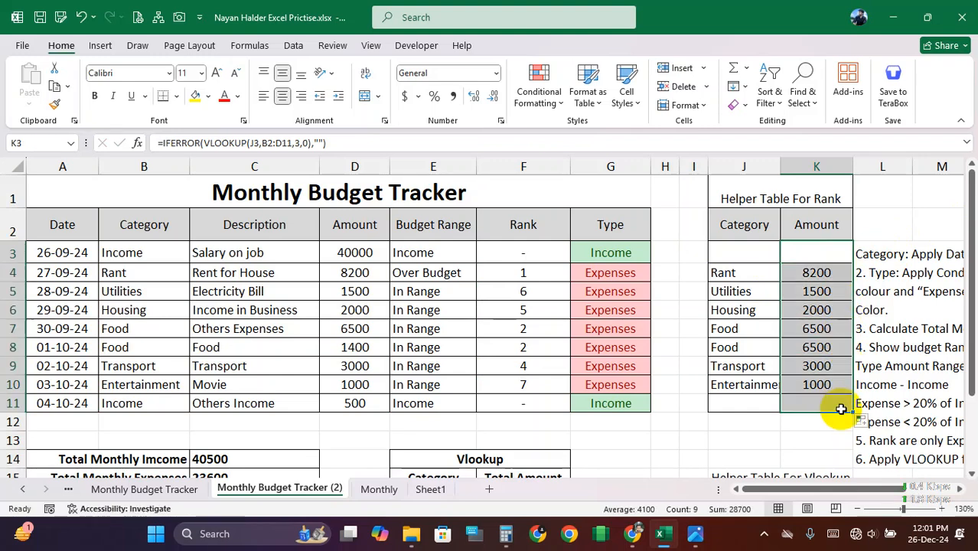
Change the categories in B5 and B7 to Income and check the helper amounts and Rank column.
{"action": "left_click", "coordinate": [144, 294]}
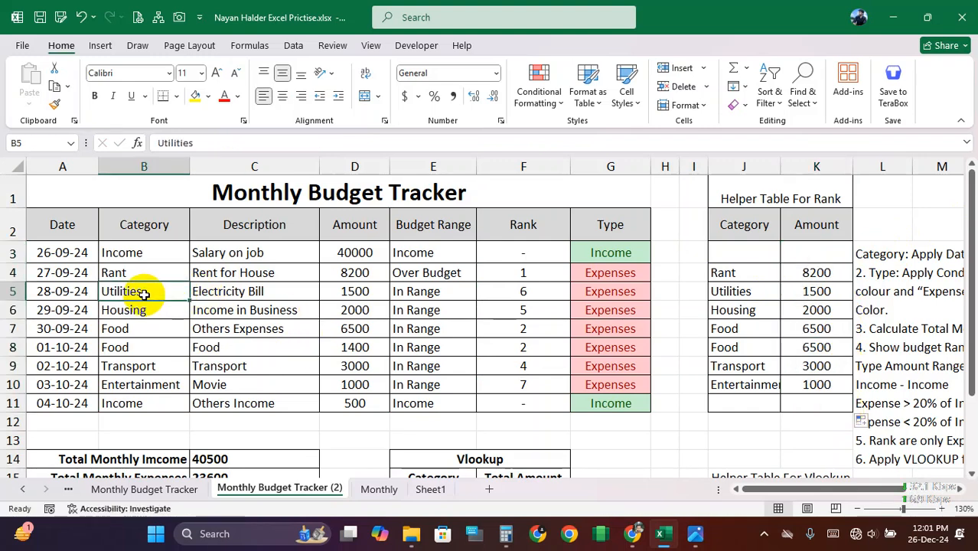
{"action": "type", "text": "Income"}
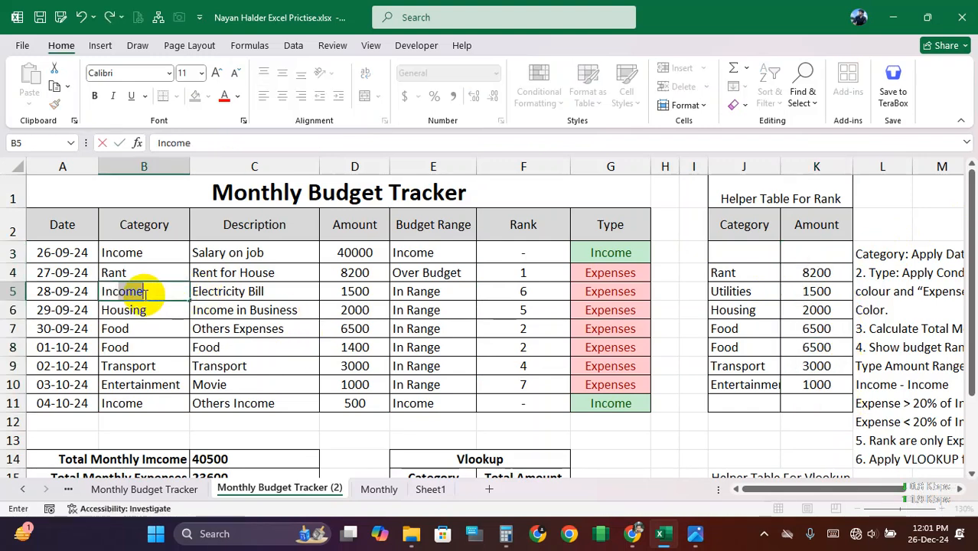
{"action": "key", "text": "Return"}
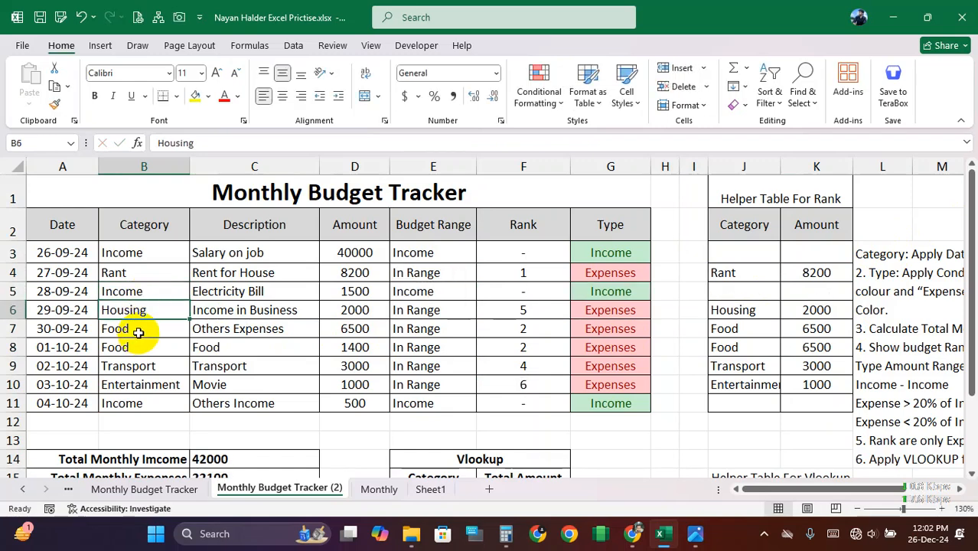
{"action": "left_click", "coordinate": [139, 333]}
{"action": "type", "text": "Income"}
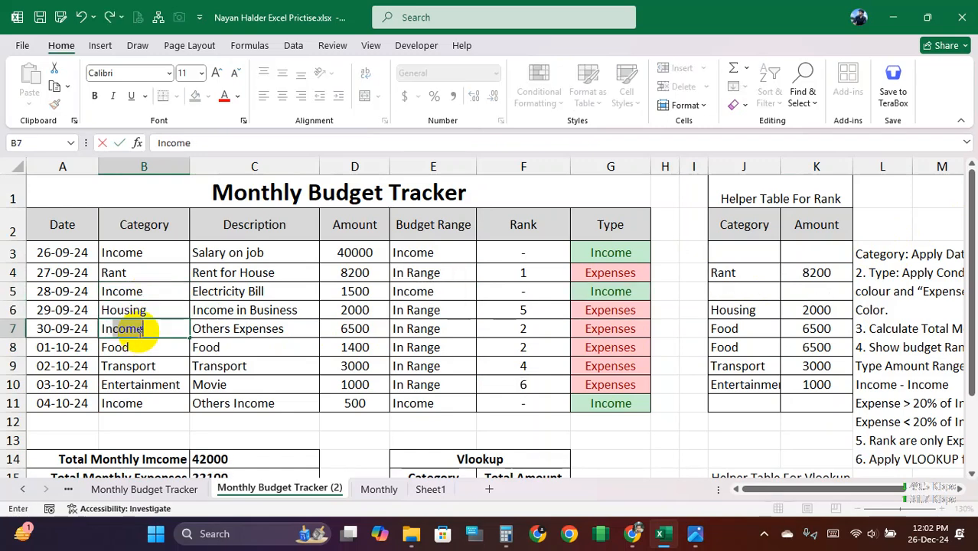
{"action": "key", "text": "Return"}
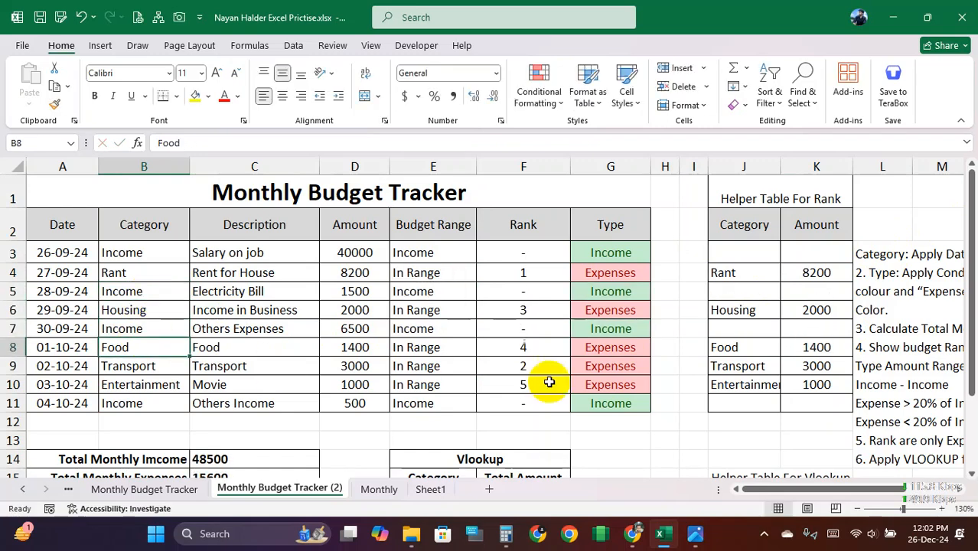
{"action": "left_click", "coordinate": [817, 291]}
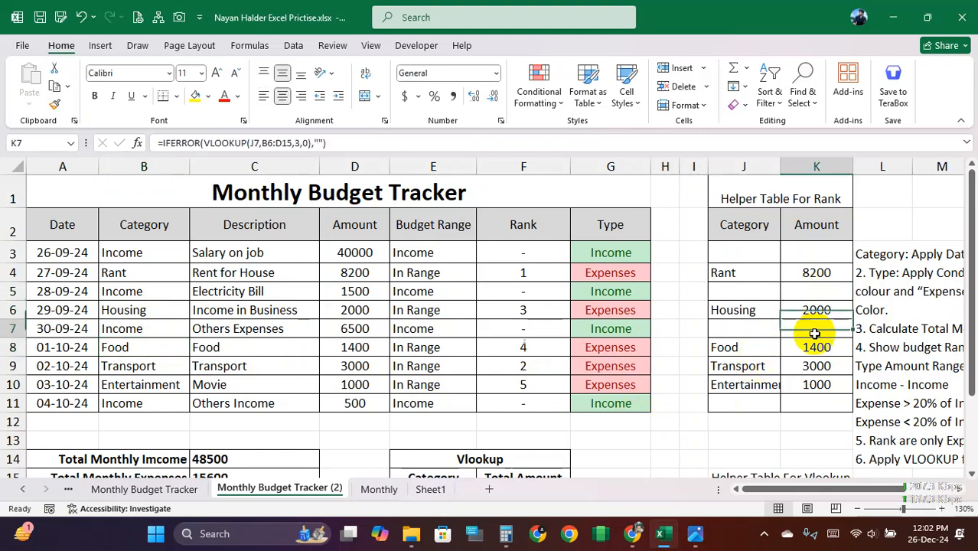
{"action": "left_click_drag", "start_coordinate": [536, 251], "coordinate": [528, 389]}
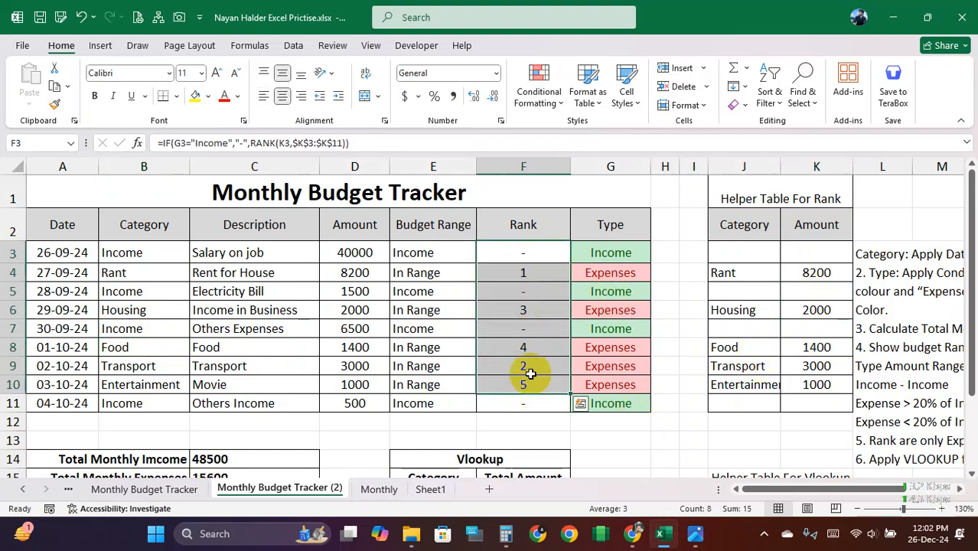
Undo the category changes in B5 and B7 and the IFERROR edit in the helper Amount column.
{"action": "key", "text": "ctrl+z"}
{"action": "key", "text": "ctrl+z"}
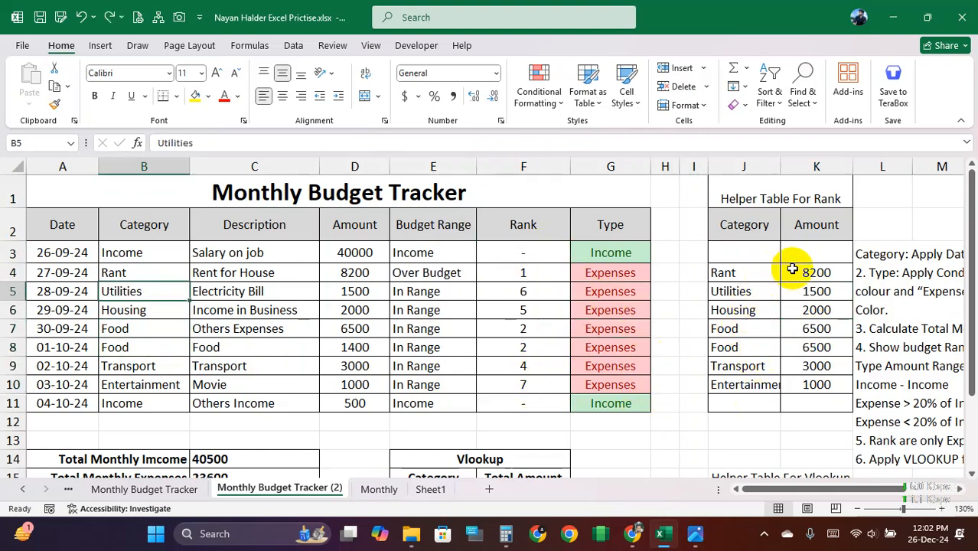
{"action": "left_click", "coordinate": [815, 271]}
{"action": "key", "text": "ctrl+z"}
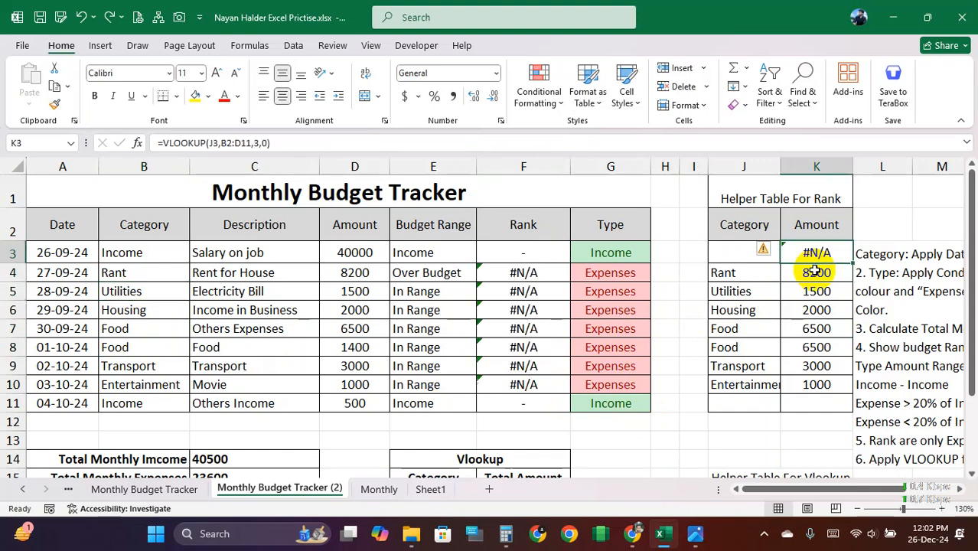
Clear the lookup formula from K3 in the helper table.
{"action": "left_click", "coordinate": [816, 330]}
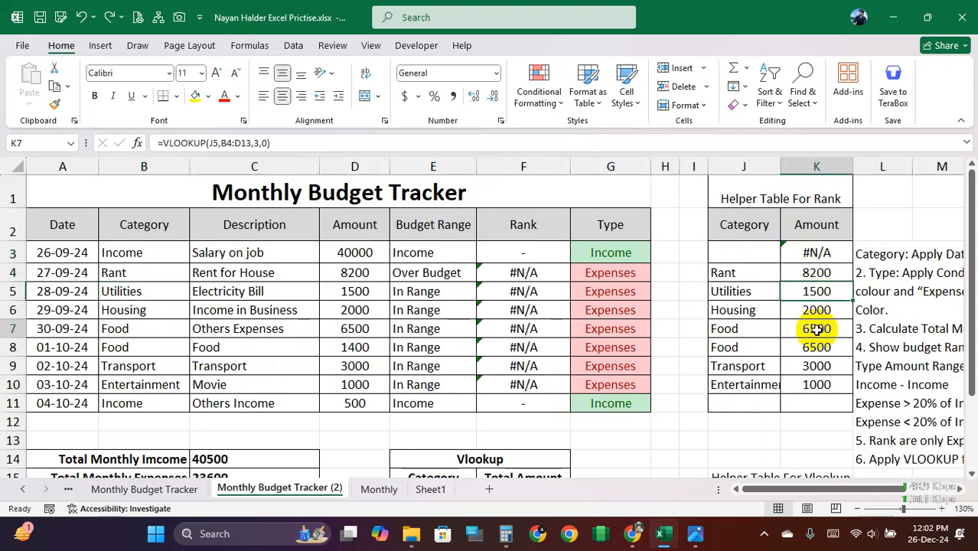
{"action": "left_click", "coordinate": [818, 252]}
{"action": "key", "text": "Delete"}
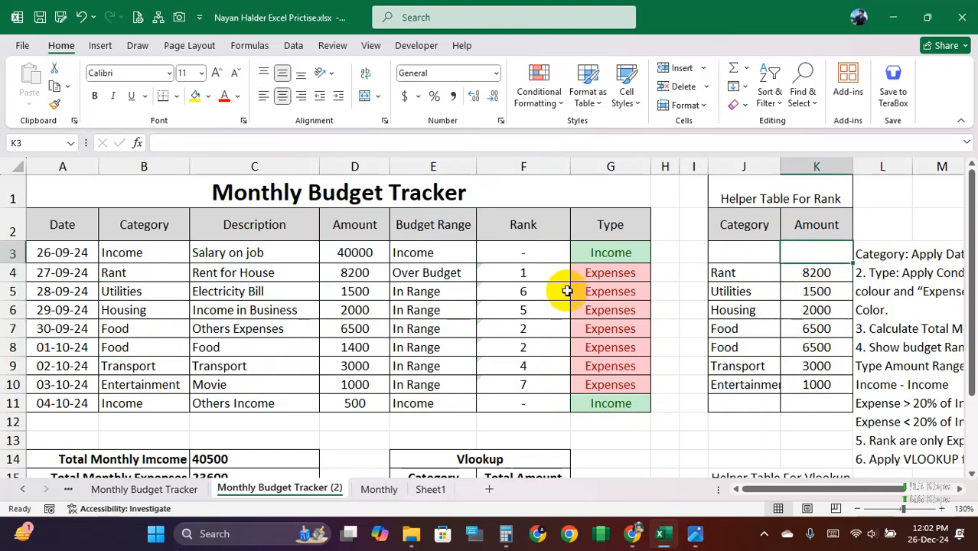
Review the Rank column and its F3 formula against the categories and amounts in the helper table.
{"action": "left_click", "coordinate": [541, 250]}
{"action": "left_click_drag", "start_coordinate": [542, 250], "coordinate": [520, 418]}
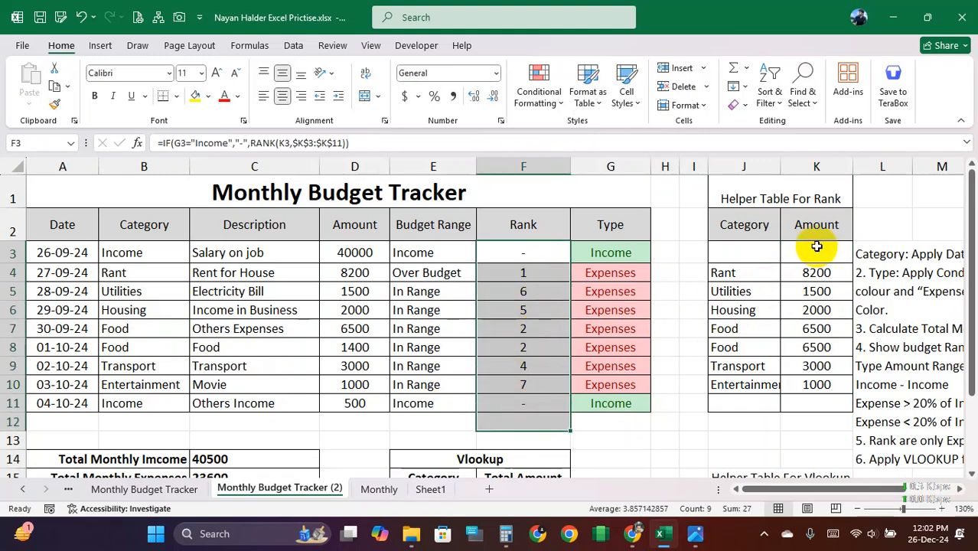
{"action": "left_click", "coordinate": [817, 274]}
{"action": "left_click", "coordinate": [817, 303]}
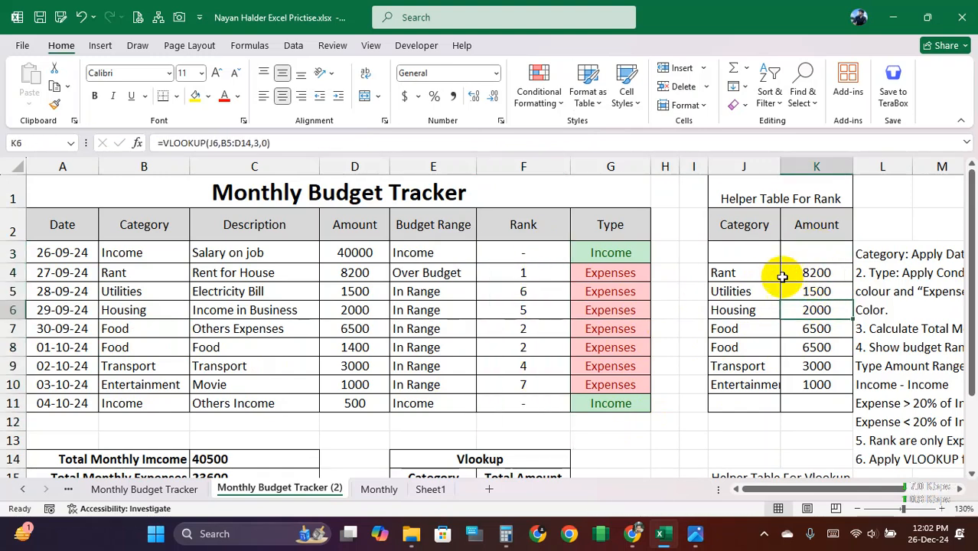
{"action": "left_click_drag", "start_coordinate": [817, 255], "coordinate": [744, 256]}
{"action": "left_click", "coordinate": [539, 257]}
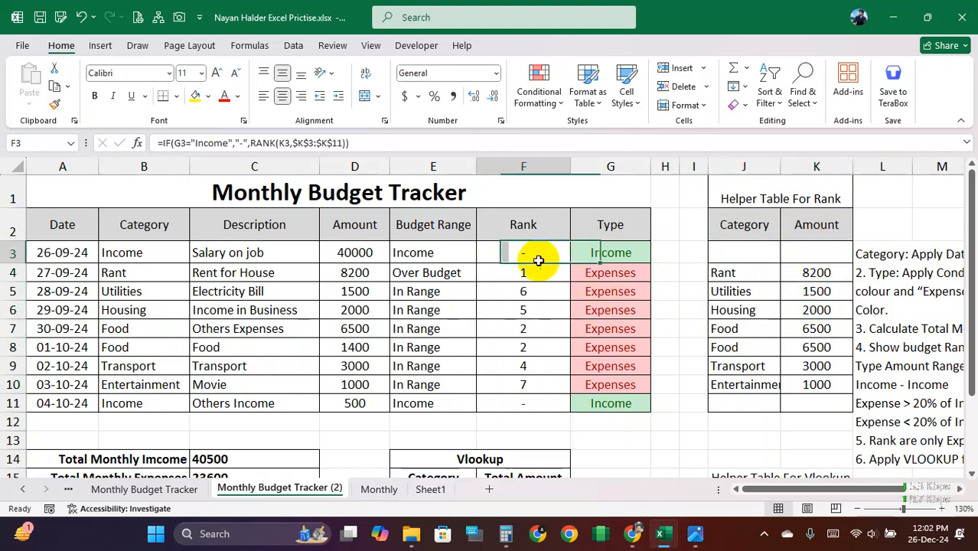
{"action": "left_click_drag", "start_coordinate": [546, 261], "coordinate": [518, 364]}
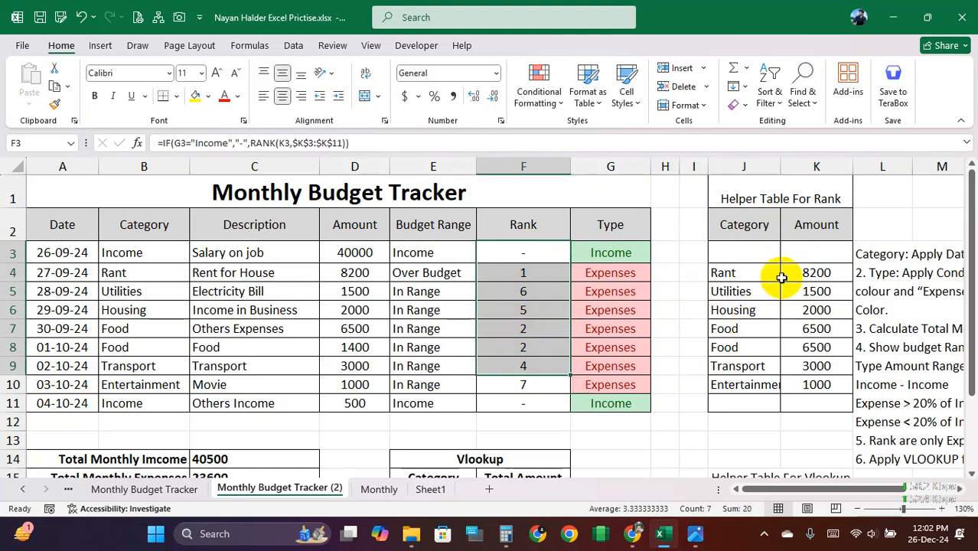
{"action": "left_click_drag", "start_coordinate": [813, 254], "coordinate": [754, 375]}
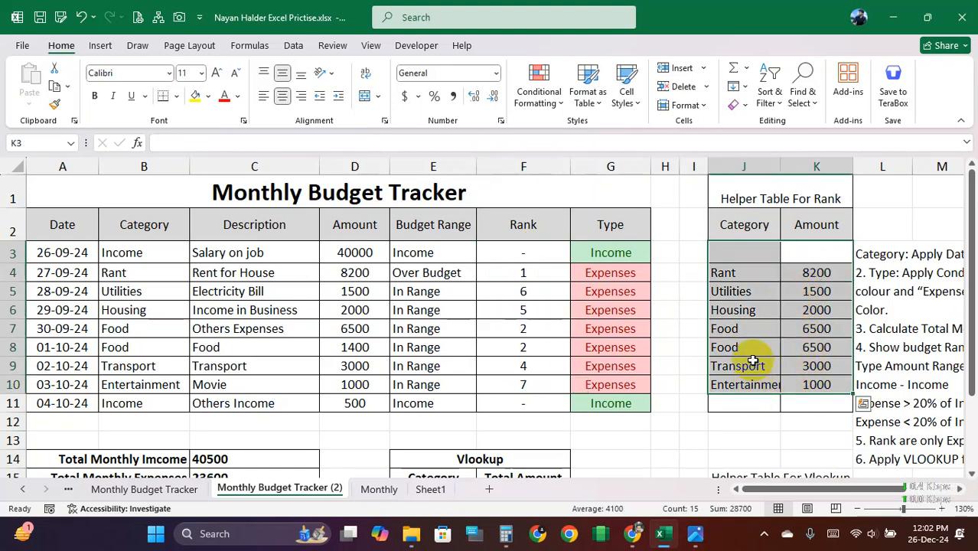
Replace the helper table formulas in J3:K11 with static values by copying and pasting them in place with Paste Special Values.
{"action": "left_click", "coordinate": [743, 259]}
{"action": "left_click_drag", "start_coordinate": [736, 247], "coordinate": [819, 402]}
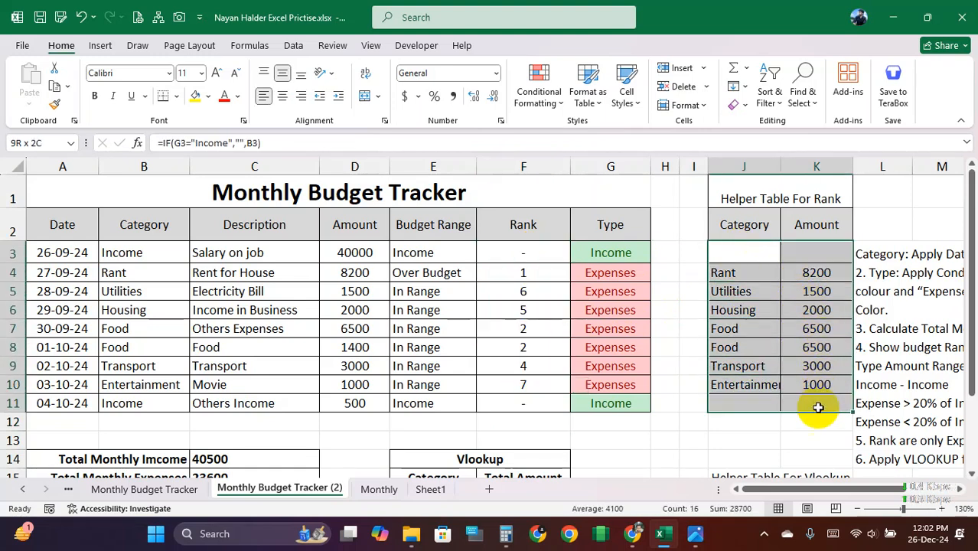
{"action": "key", "text": "ctrl+c"}
{"action": "right_click", "coordinate": [734, 259]}
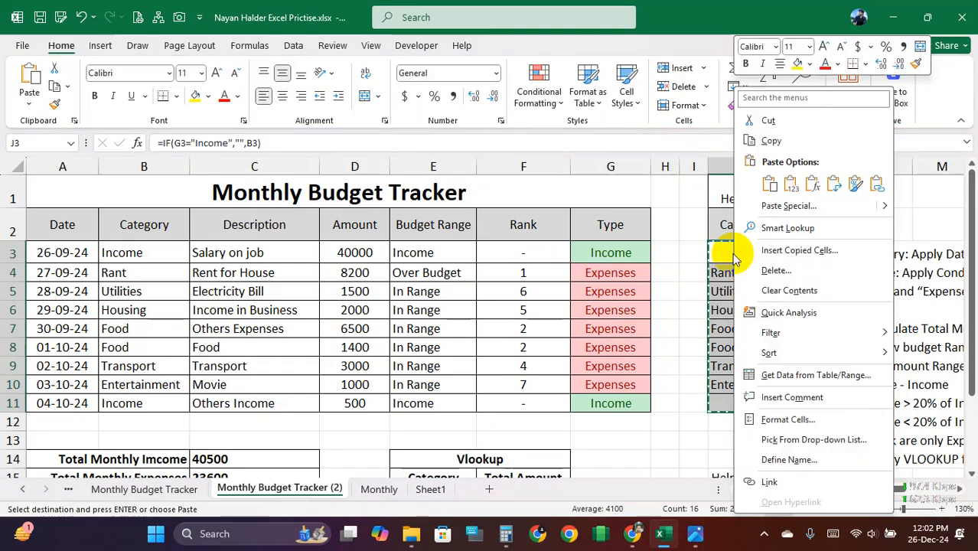
{"action": "left_click", "coordinate": [790, 188]}
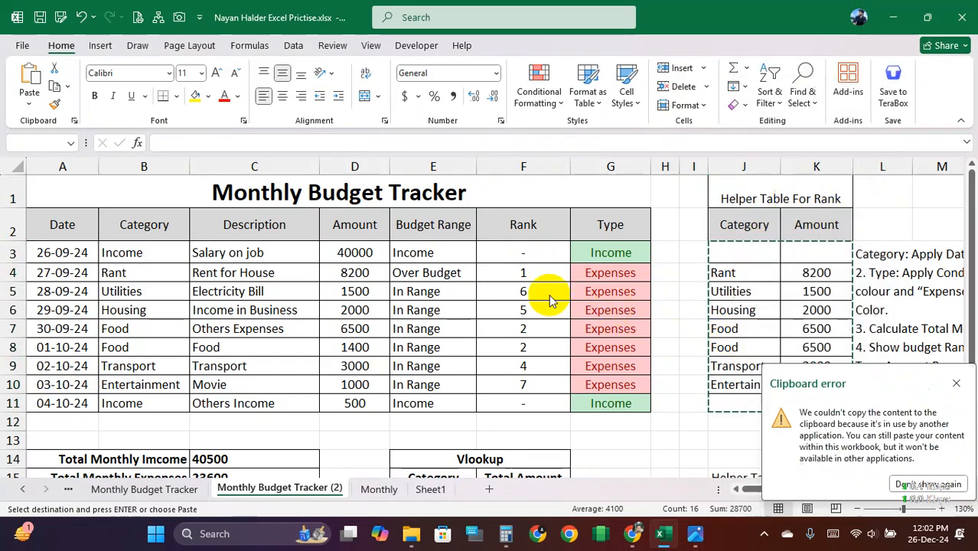
{"action": "left_click_drag", "start_coordinate": [745, 258], "coordinate": [817, 384]}
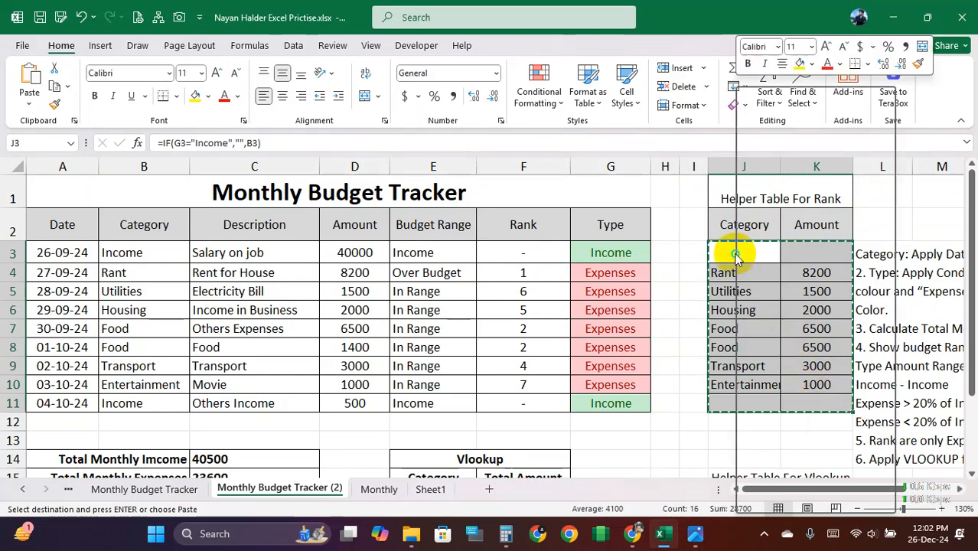
{"action": "right_click", "coordinate": [736, 258]}
{"action": "left_click", "coordinate": [814, 205]}
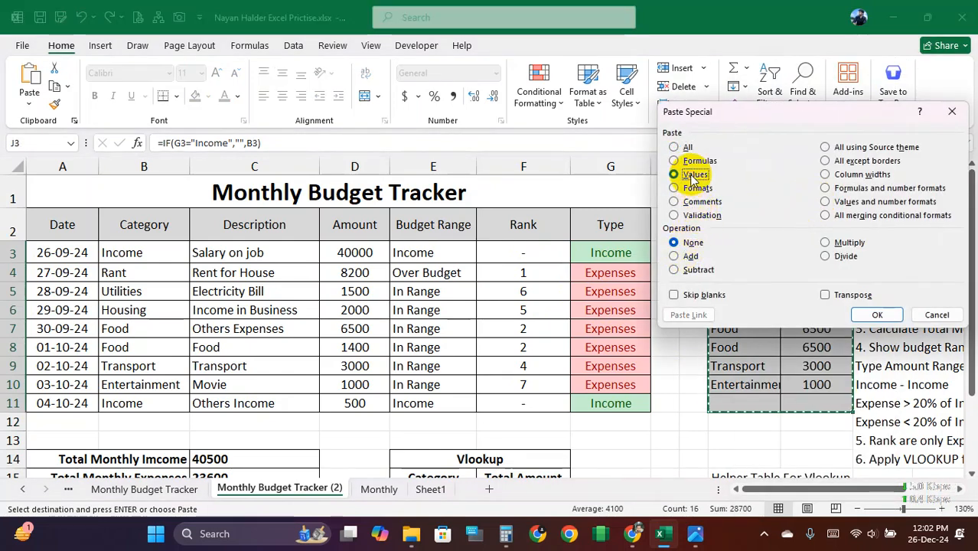
{"action": "left_click", "coordinate": [880, 306]}
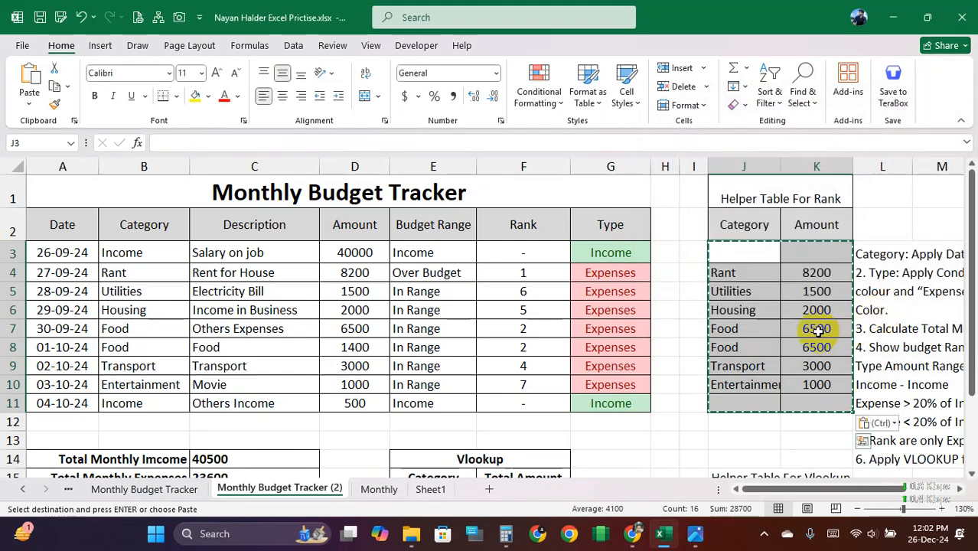
Inspect the contents of the helper table's Amount and Category cells, including K4, K3 and J4.
{"action": "left_click", "coordinate": [819, 329]}
{"action": "left_click", "coordinate": [818, 271]}
{"action": "double_click", "coordinate": [817, 310]}
{"action": "left_click", "coordinate": [814, 341]}
{"action": "left_click", "coordinate": [816, 310]}
{"action": "left_click", "coordinate": [816, 274]}
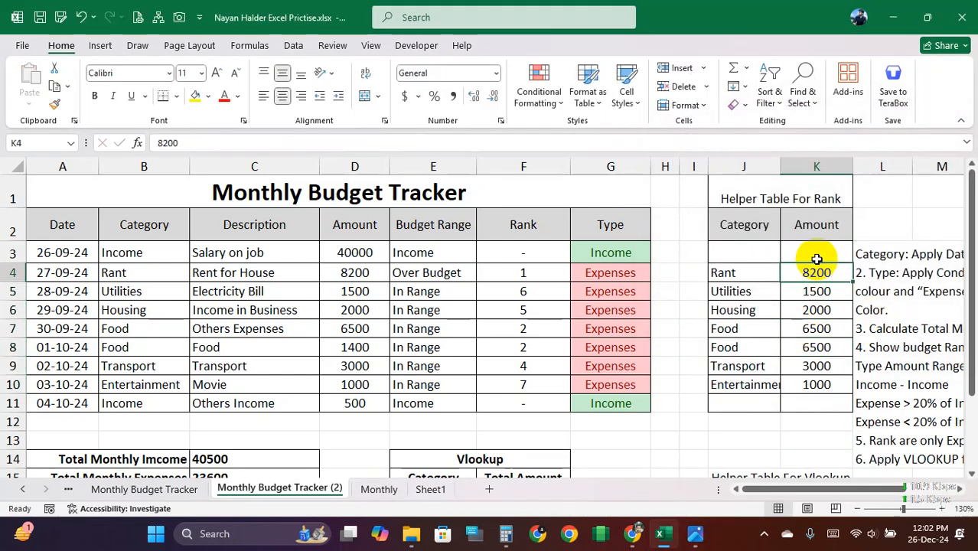
{"action": "double_click", "coordinate": [816, 251]}
{"action": "left_click", "coordinate": [733, 253]}
{"action": "left_click", "coordinate": [734, 270]}
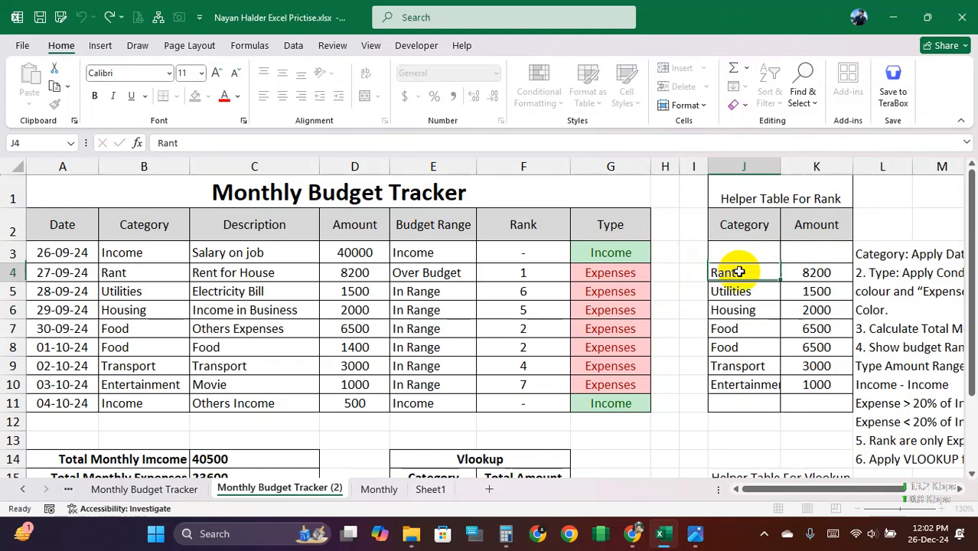
Check the category entries in J5:J7, and change the Electricity Bill row's category in B5 to Income.
{"action": "left_click", "coordinate": [740, 292]}
{"action": "left_click", "coordinate": [747, 310]}
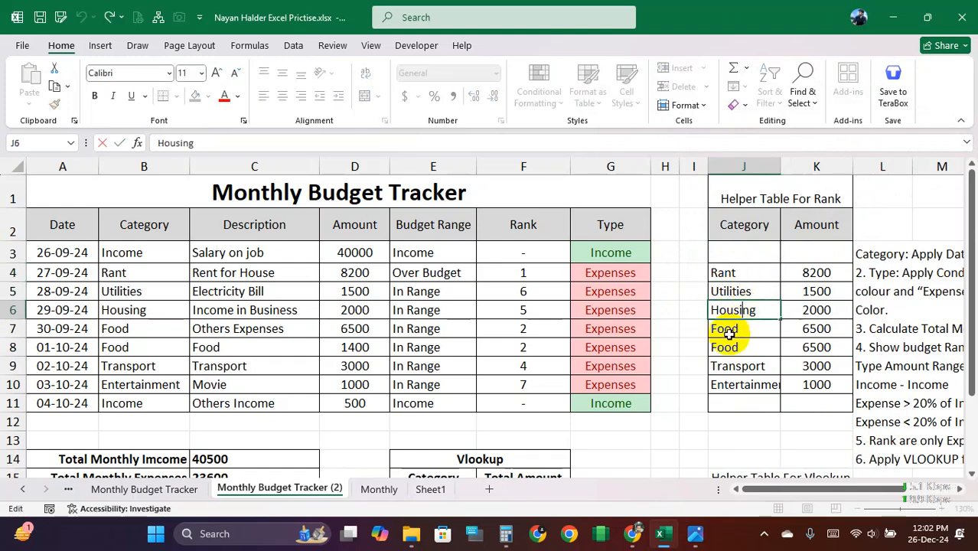
{"action": "left_click", "coordinate": [748, 329]}
{"action": "left_click", "coordinate": [160, 292]}
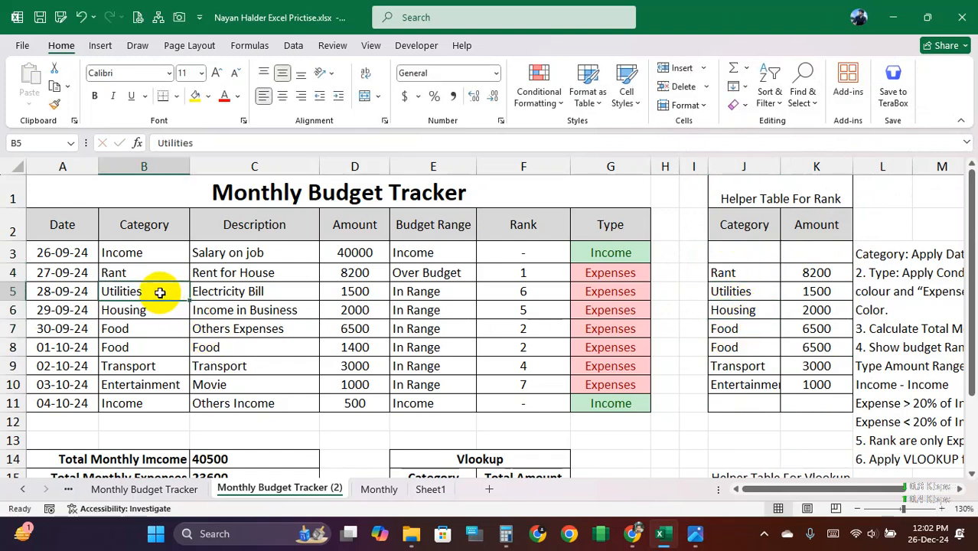
{"action": "type", "text": "Income"}
{"action": "key", "text": "Return"}
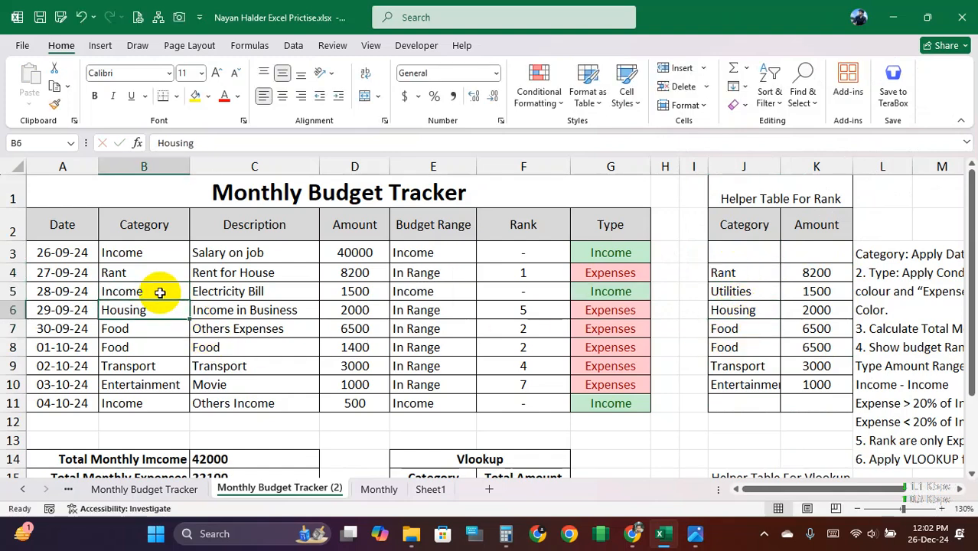
Compare the F5 rank formula and the Electricity Bill row with the matching Utilities row and the rest of the helper table.
{"action": "left_click", "coordinate": [522, 294]}
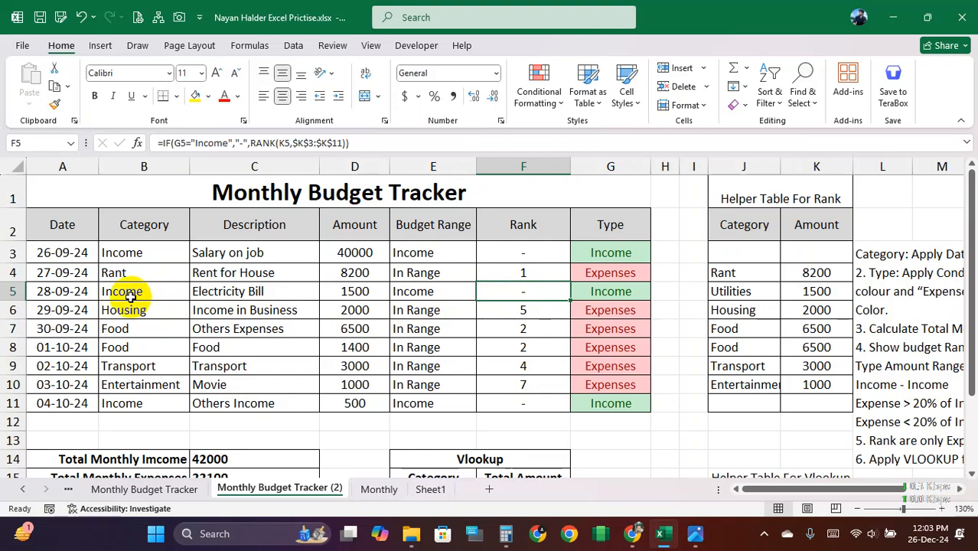
{"action": "left_click_drag", "start_coordinate": [130, 291], "coordinate": [371, 291]}
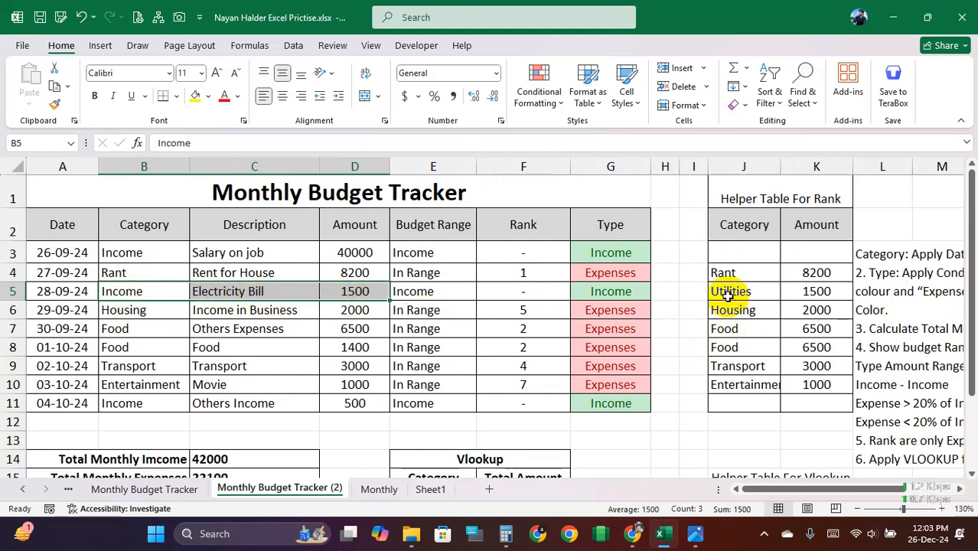
{"action": "left_click_drag", "start_coordinate": [726, 293], "coordinate": [804, 288]}
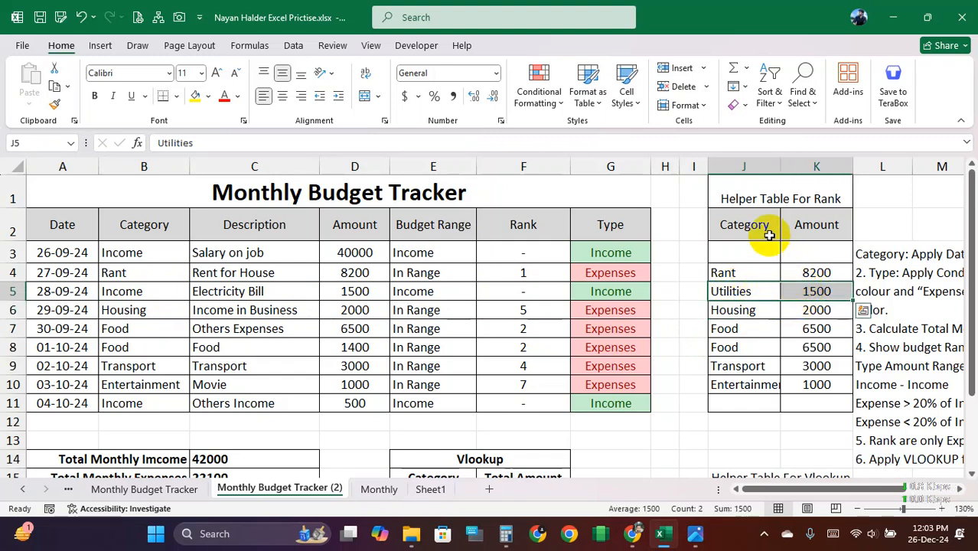
{"action": "left_click_drag", "start_coordinate": [760, 225], "coordinate": [805, 407]}
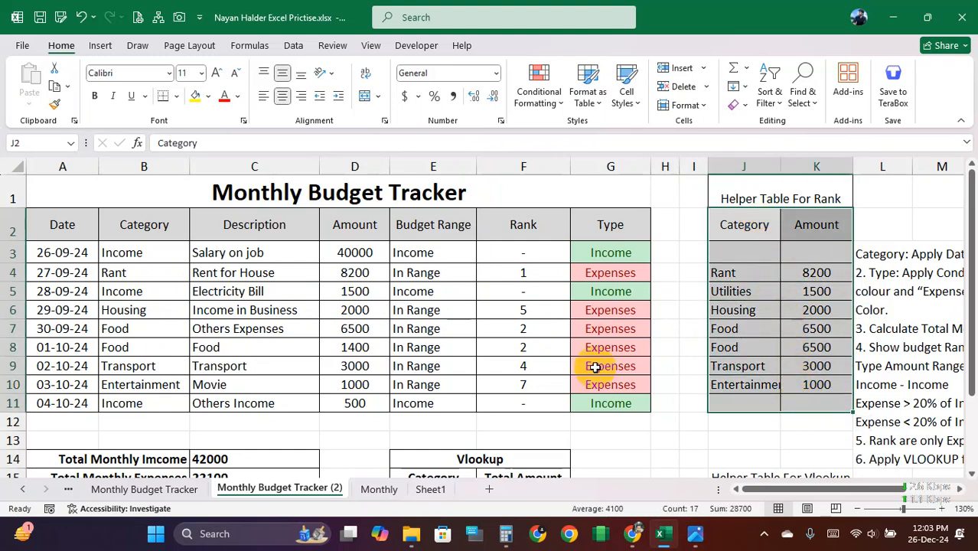
{"action": "left_click", "coordinate": [137, 291]}
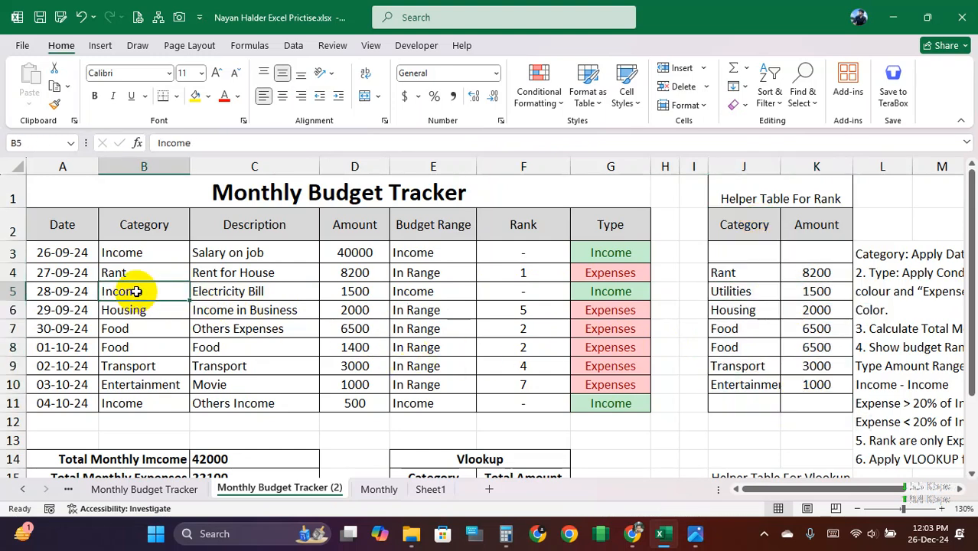
Capture the sheet area with the screenshot tool and draw red arrows to B5, E5, F5, G5 and the Total Monthly Income value.
{"action": "key", "text": "Print"}
{"action": "mouse_move", "coordinate": [1, 76]}
{"action": "left_mouse_down"}
{"action": "mouse_move", "coordinate": [973, 509]}
{"action": "mouse_move", "coordinate": [970, 531]}
{"action": "left_mouse_up"}
{"action": "left_click", "coordinate": [964, 436]}
{"action": "left_click_drag", "start_coordinate": [52, 210], "coordinate": [134, 297]}
{"action": "left_click_drag", "start_coordinate": [365, 219], "coordinate": [414, 295]}
{"action": "left_click_drag", "start_coordinate": [478, 228], "coordinate": [519, 286]}
{"action": "left_click_drag", "start_coordinate": [663, 244], "coordinate": [620, 292]}
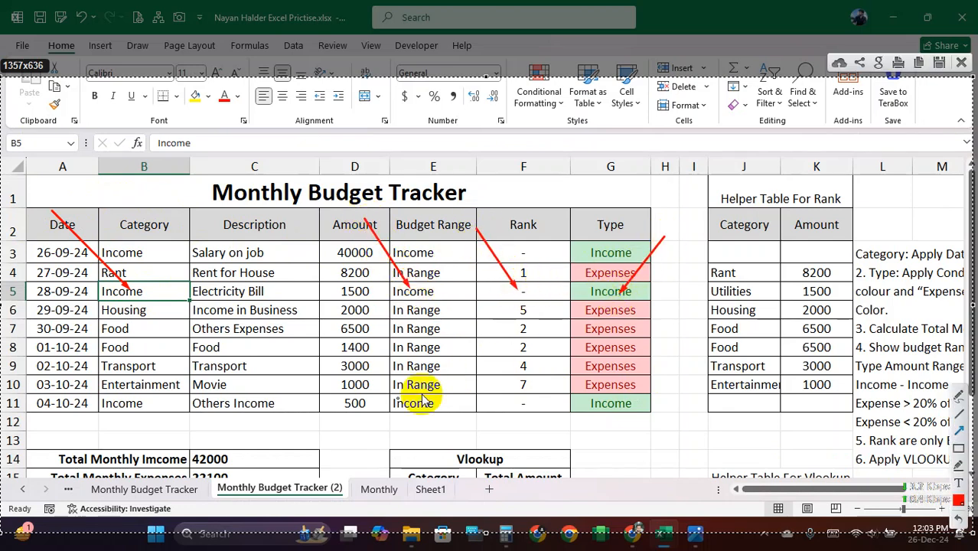
{"action": "left_click_drag", "start_coordinate": [159, 378], "coordinate": [212, 454]}
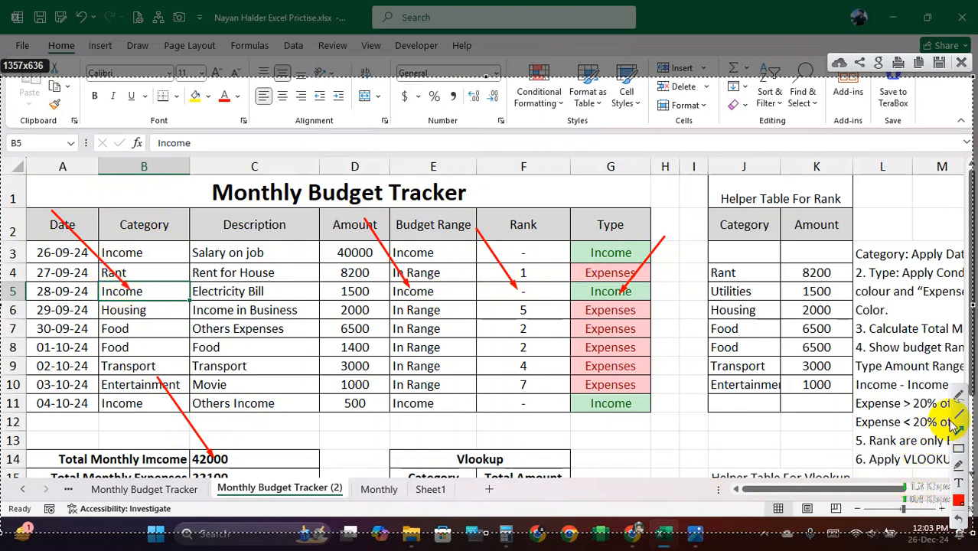
Circle B5 and mark the affected row 5 cells and income total by freehand, and close the screen capture without saving.
{"action": "mouse_move", "coordinate": [182, 278]}
{"action": "left_mouse_down"}
{"action": "mouse_move", "coordinate": [80, 288]}
{"action": "mouse_move", "coordinate": [135, 312]}
{"action": "mouse_move", "coordinate": [170, 284]}
{"action": "mouse_move", "coordinate": [122, 268]}
{"action": "mouse_move", "coordinate": [77, 280]}
{"action": "left_mouse_up"}
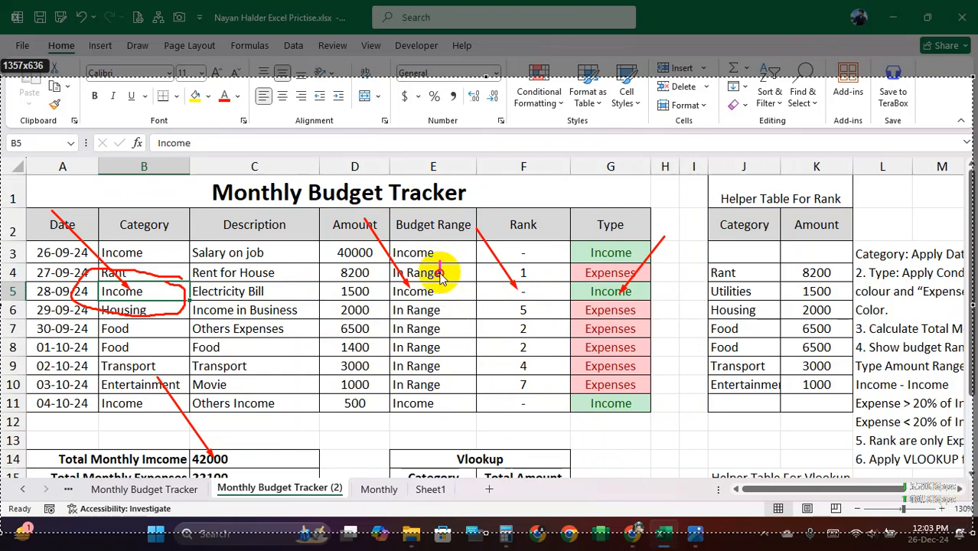
{"action": "left_click_drag", "start_coordinate": [440, 264], "coordinate": [440, 310]}
{"action": "left_click_drag", "start_coordinate": [649, 249], "coordinate": [620, 291]}
{"action": "left_click_drag", "start_coordinate": [262, 415], "coordinate": [218, 458]}
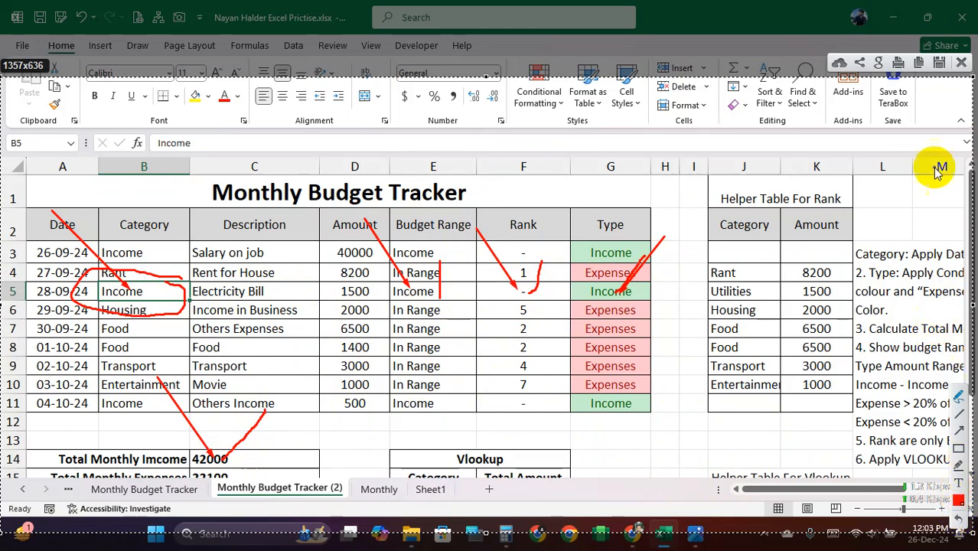
{"action": "left_click", "coordinate": [961, 63]}
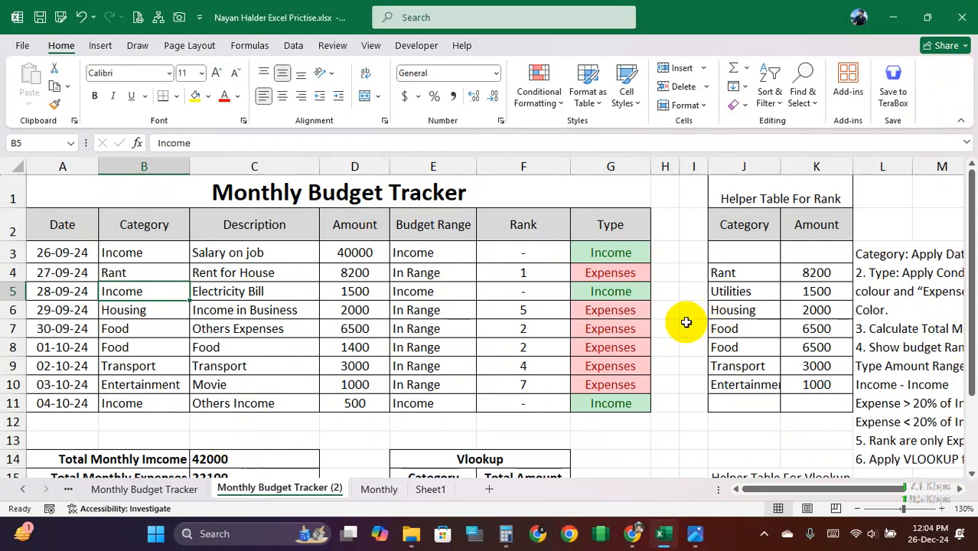
Clear the Rank column in F3:F11 and all helper table entries in J3:K11.
{"action": "left_click", "coordinate": [552, 277]}
{"action": "left_click", "coordinate": [815, 295]}
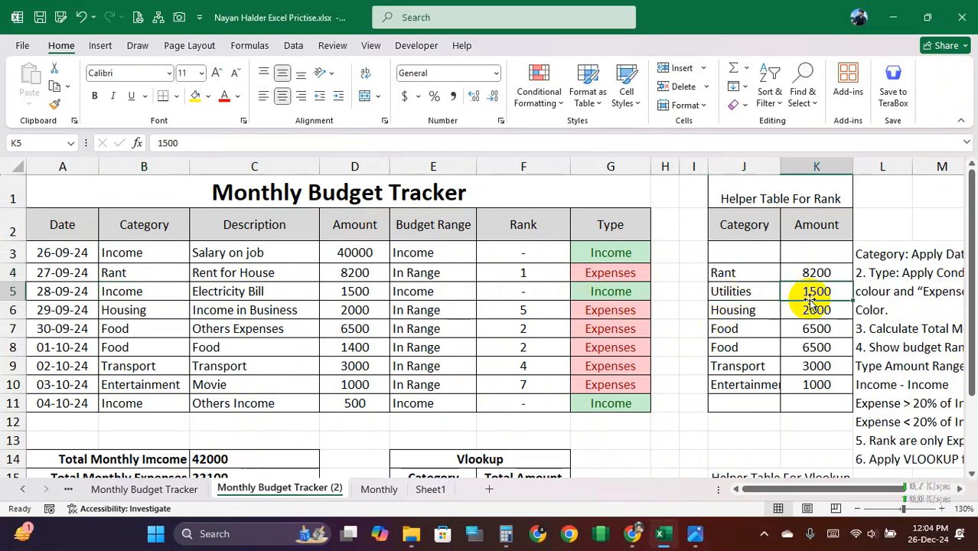
{"action": "left_click", "coordinate": [812, 313]}
{"action": "left_click", "coordinate": [791, 327]}
{"action": "left_click_drag", "start_coordinate": [752, 277], "coordinate": [812, 384]}
{"action": "left_click_drag", "start_coordinate": [750, 259], "coordinate": [813, 295]}
{"action": "left_click_drag", "start_coordinate": [537, 258], "coordinate": [524, 403]}
{"action": "left_click_drag", "start_coordinate": [750, 259], "coordinate": [813, 397]}
{"action": "left_click", "coordinate": [769, 314]}
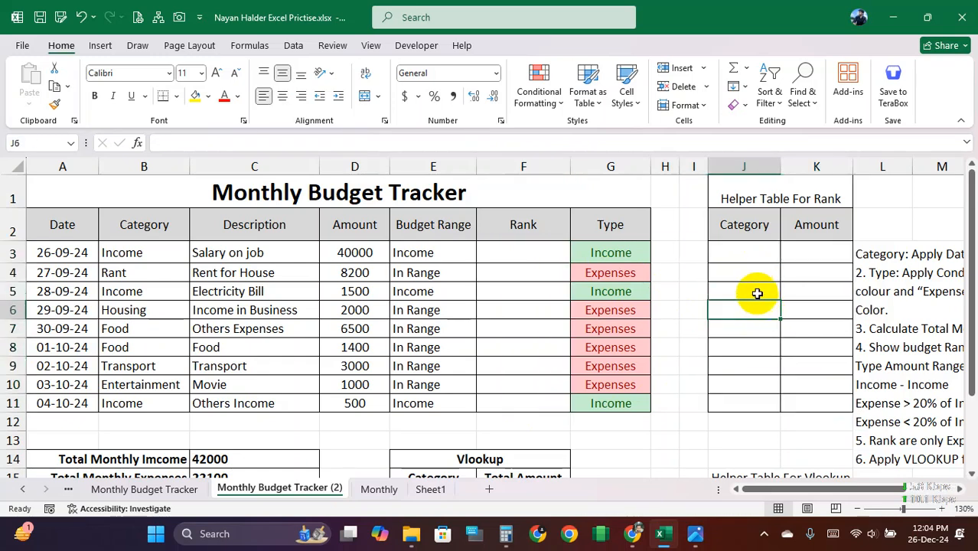
Copy the tracker's categories from B3:B11 into the helper table's Category column starting at J3.
{"action": "left_click_drag", "start_coordinate": [758, 256], "coordinate": [806, 400]}
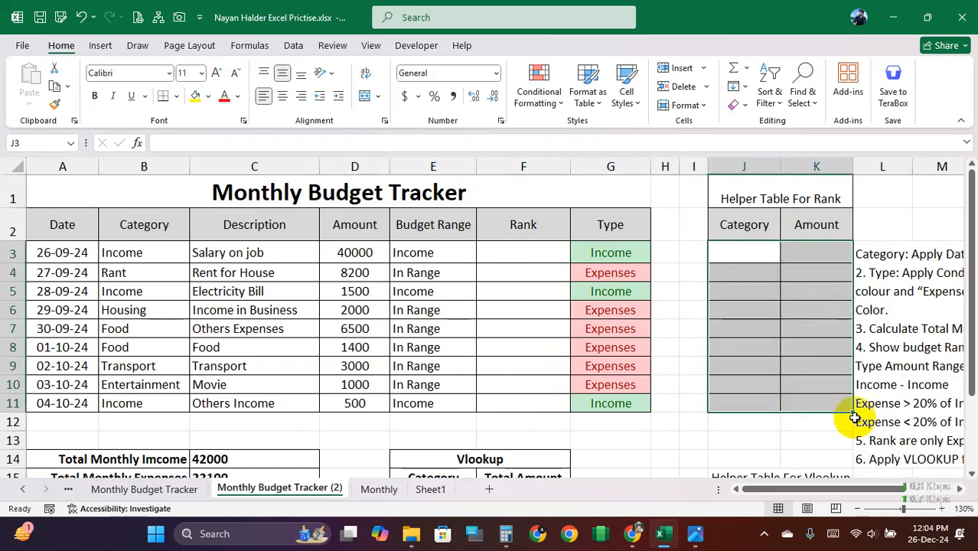
{"action": "left_click", "coordinate": [153, 256]}
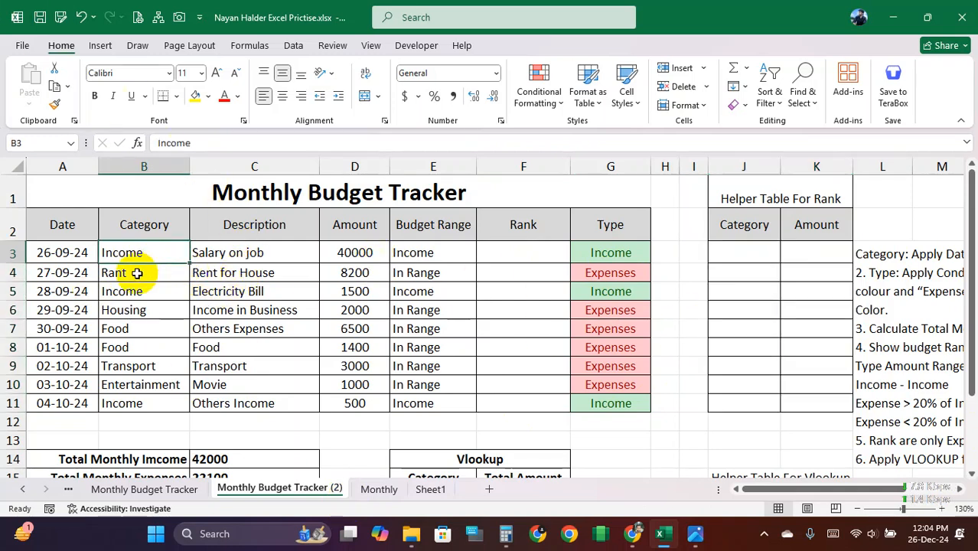
{"action": "left_click_drag", "start_coordinate": [136, 252], "coordinate": [139, 406]}
{"action": "key", "text": "ctrl+c"}
{"action": "right_click", "coordinate": [742, 251]}
{"action": "left_click", "coordinate": [803, 188]}
Copy the tracker's amounts from D3:D11 into the helper table's Amount column starting at K3.
{"action": "left_click_drag", "start_coordinate": [356, 253], "coordinate": [356, 402]}
{"action": "key", "text": "ctrl+c"}
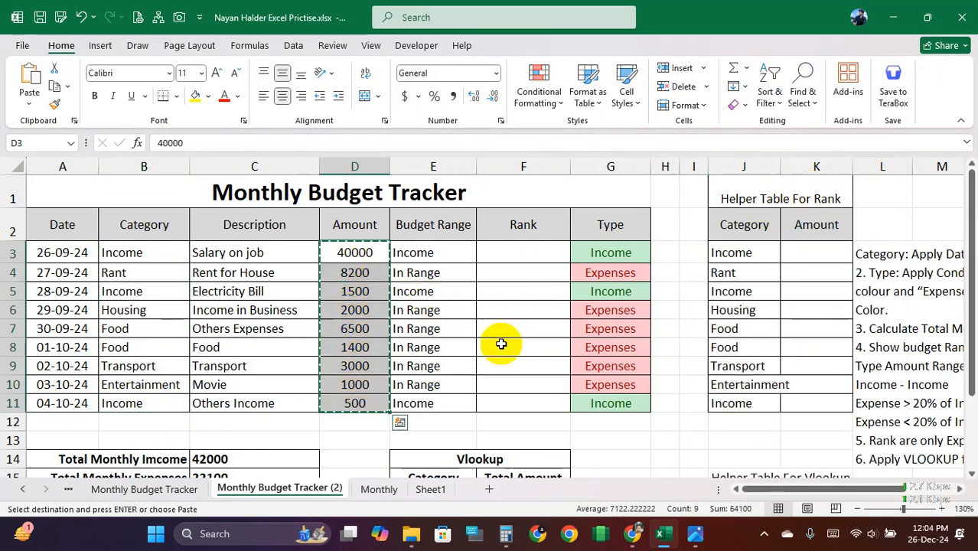
{"action": "right_click", "coordinate": [821, 243]}
{"action": "left_click", "coordinate": [866, 184]}
Clear the Income rows from the helper table in J3:K3, J11:K11 and J5:K5.
{"action": "left_click_drag", "start_coordinate": [768, 257], "coordinate": [800, 255]}
{"action": "key", "text": "Delete"}
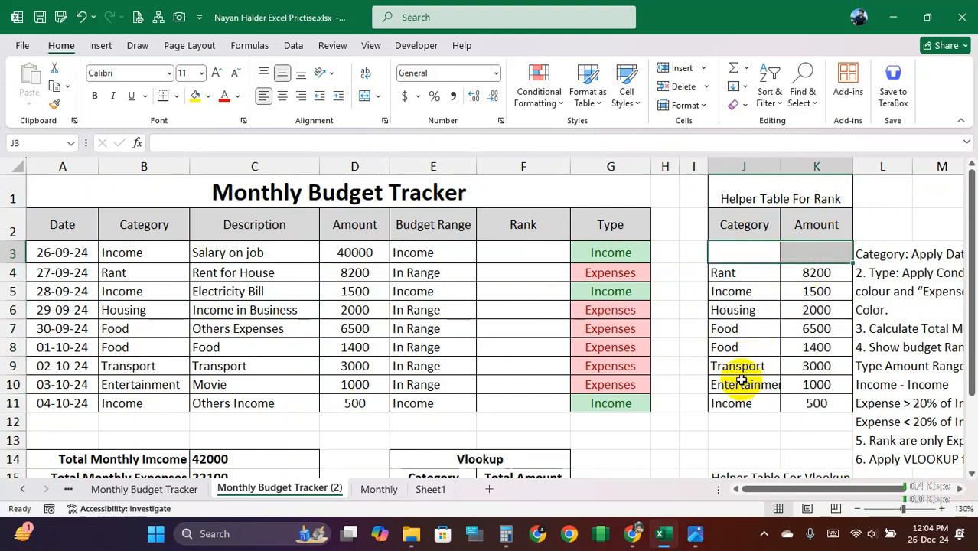
{"action": "left_click_drag", "start_coordinate": [727, 405], "coordinate": [800, 405]}
{"action": "key", "text": "Delete"}
{"action": "left_click_drag", "start_coordinate": [765, 290], "coordinate": [813, 289]}
{"action": "key", "text": "Delete"}
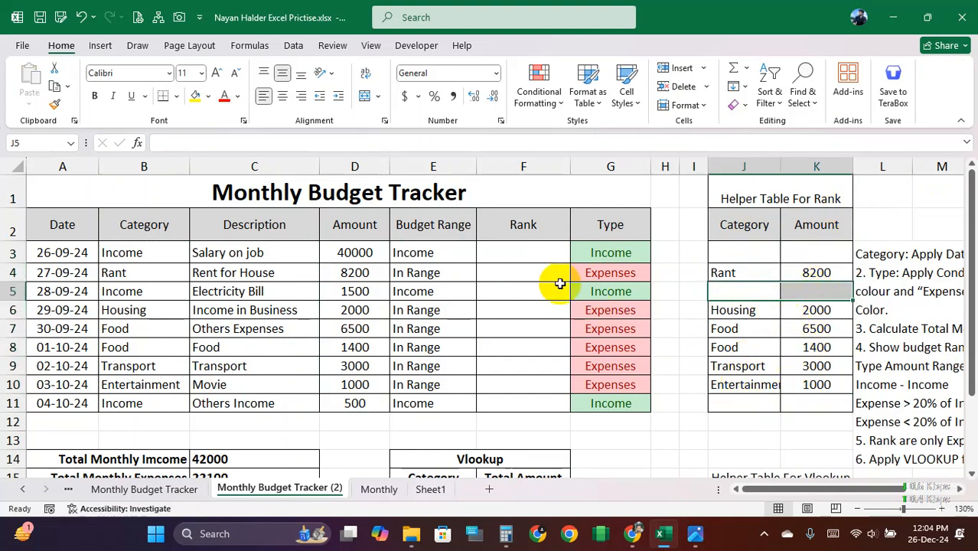
Enter =IF(G3="Income","-",RANK(K3,$K$3:$K$11)) in F3 and fill it down to F11.
{"action": "left_click", "coordinate": [527, 251]}
{"action": "type", "text": "=if("}
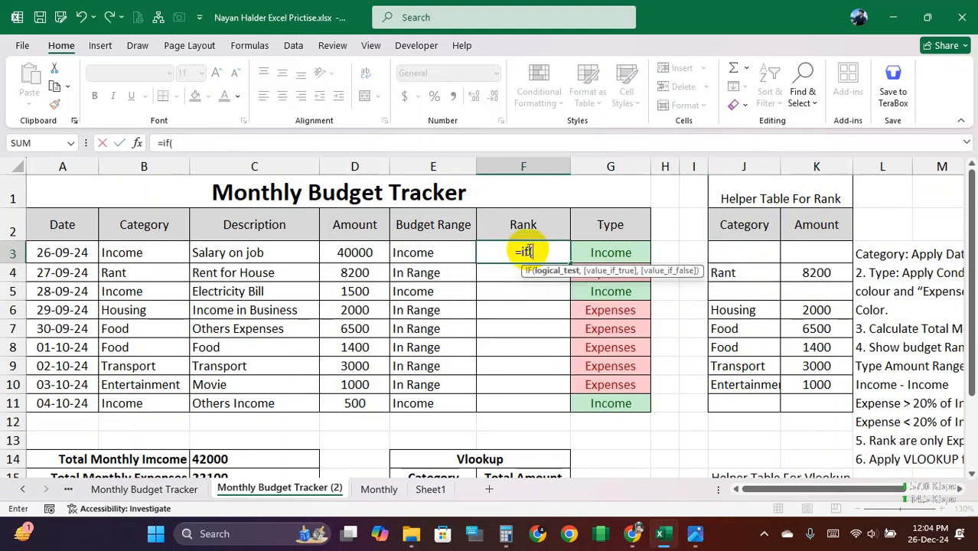
{"action": "left_click", "coordinate": [608, 257]}
{"action": "type", "text": "="}
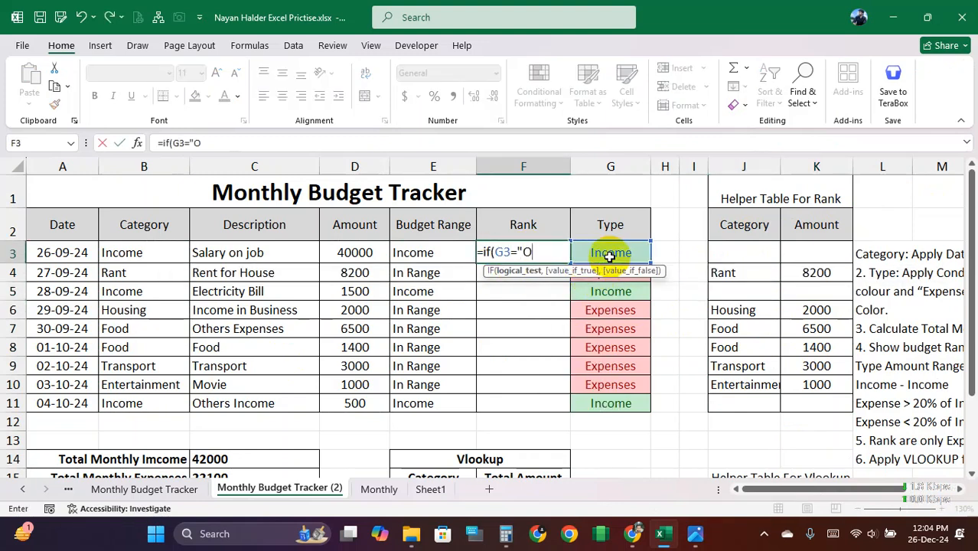
{"action": "type", "text": "\"Income"}
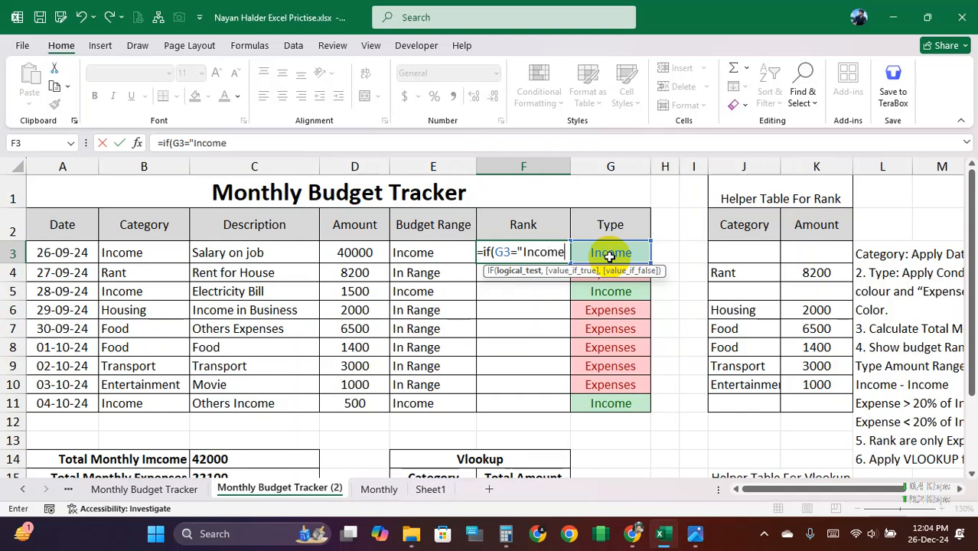
{"action": "type", "text": "\","}
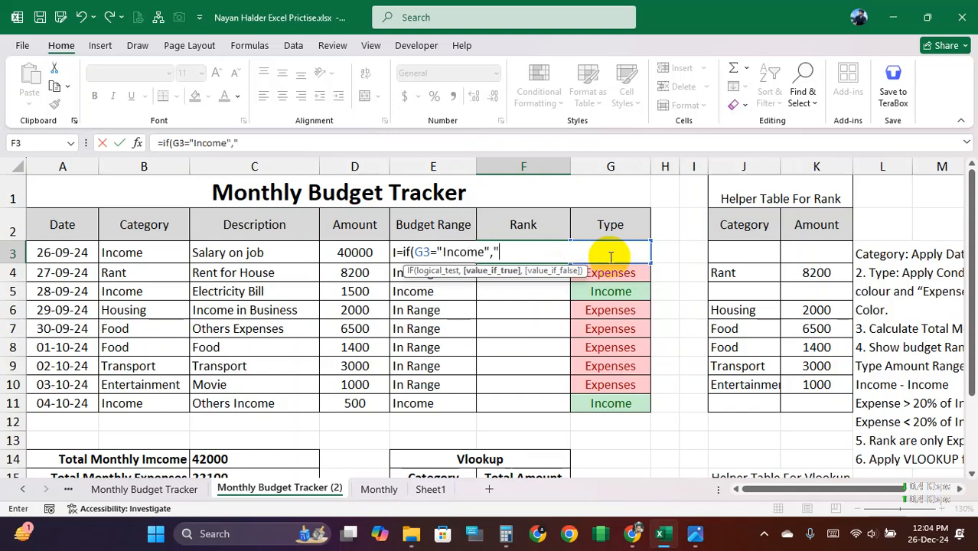
{"action": "type", "text": "\"-\","}
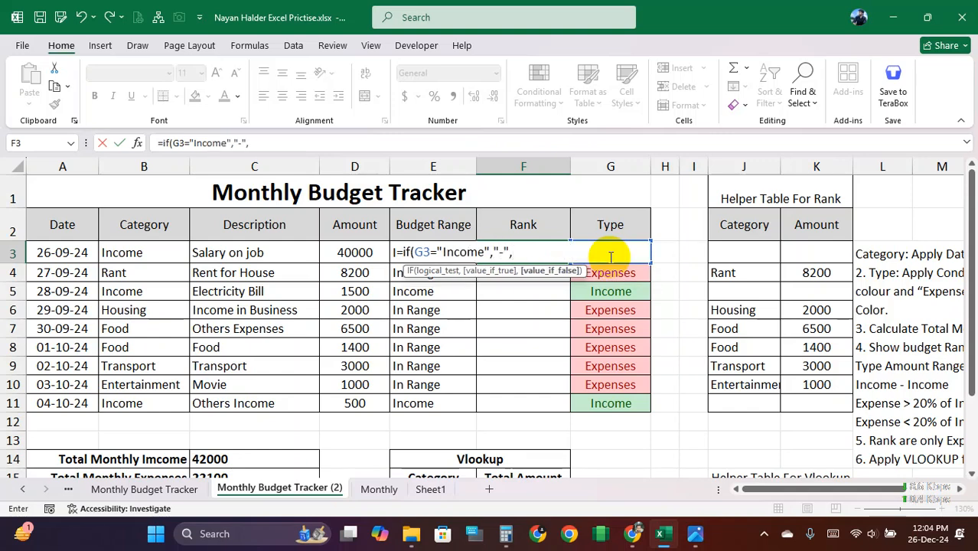
{"action": "type", "text": "rank("}
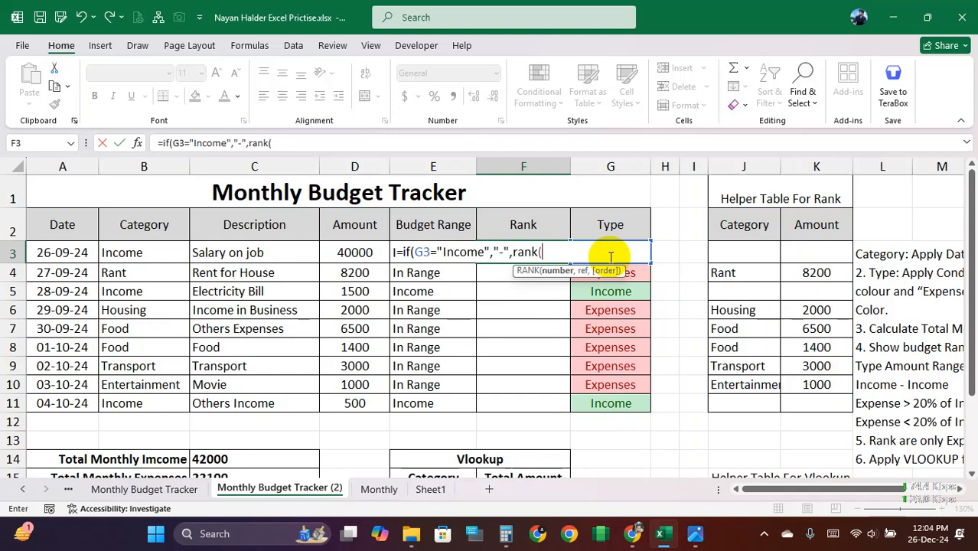
{"action": "left_click", "coordinate": [824, 247]}
{"action": "type", "text": ","}
{"action": "left_click_drag", "start_coordinate": [814, 248], "coordinate": [812, 396]}
{"action": "key", "text": "F4"}
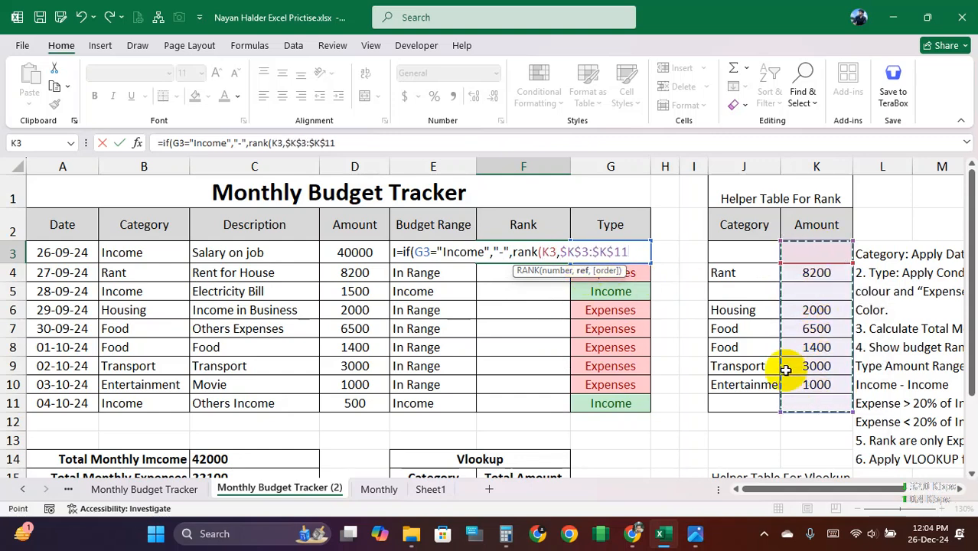
{"action": "type", "text": "))"}
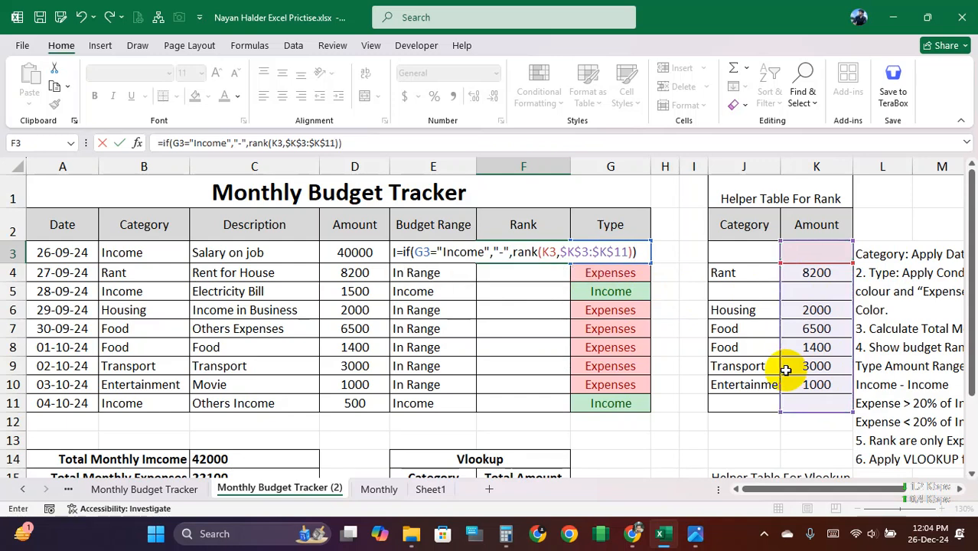
{"action": "key", "text": "ctrl+Return"}
{"action": "left_click_drag", "start_coordinate": [571, 267], "coordinate": [550, 412]}
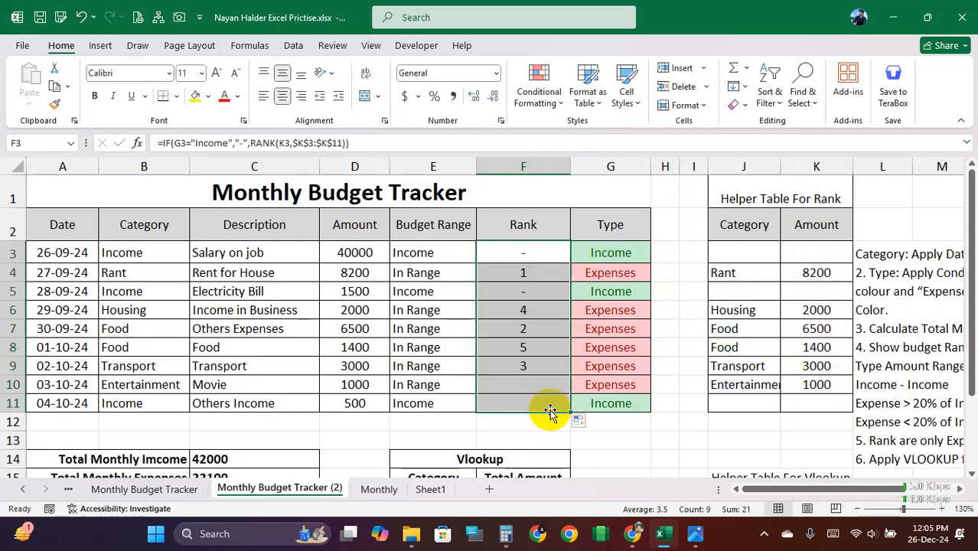
Change the Others Expenses row's category in B7 to Income and check its rank in F7.
{"action": "left_click", "coordinate": [140, 290]}
{"action": "left_click", "coordinate": [144, 329]}
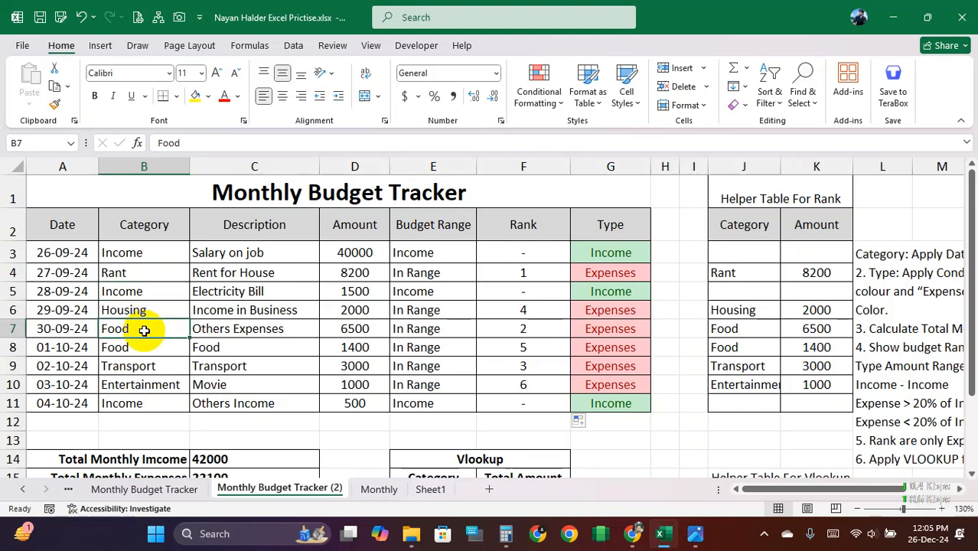
{"action": "type", "text": "Income"}
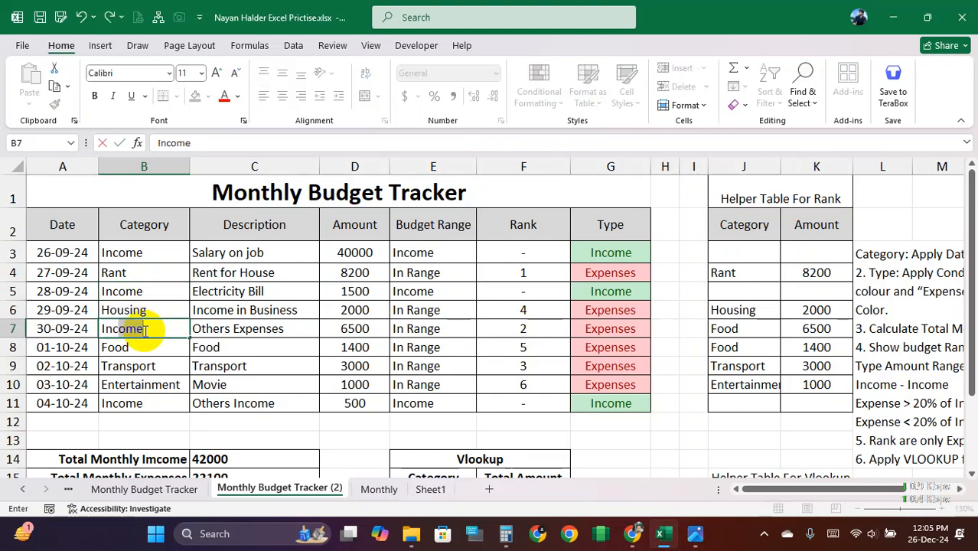
{"action": "key", "text": "Return"}
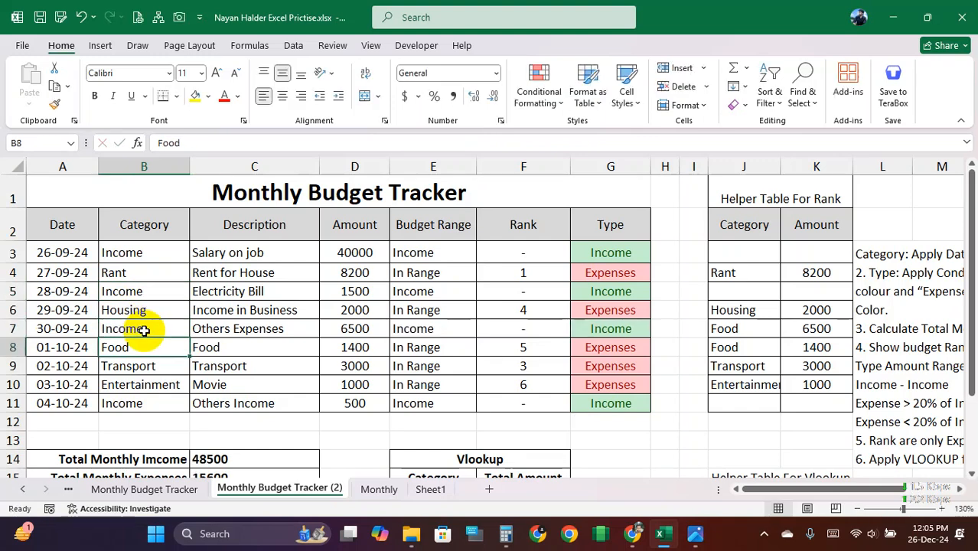
{"action": "left_click", "coordinate": [522, 329]}
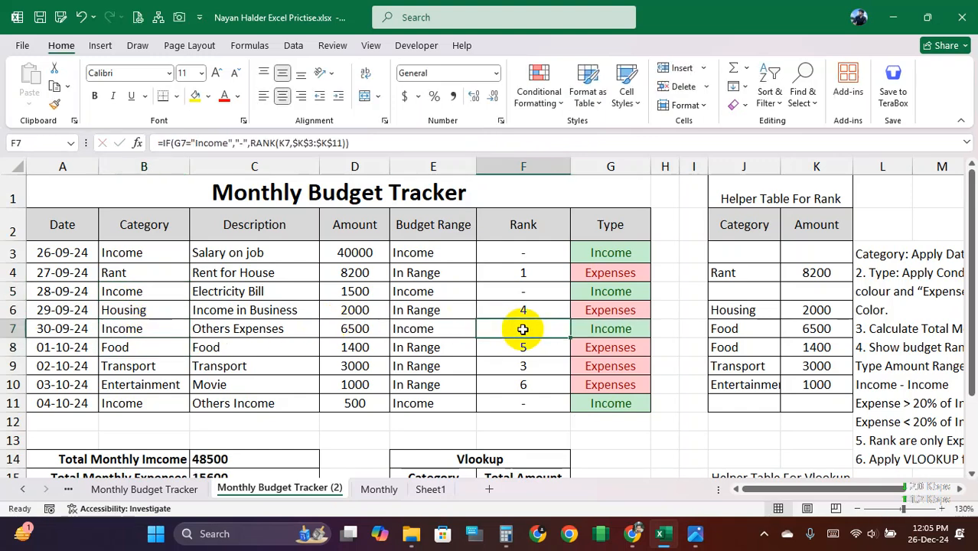
Change the Salary on job row's category in B3 to Food.
{"action": "left_click", "coordinate": [146, 252]}
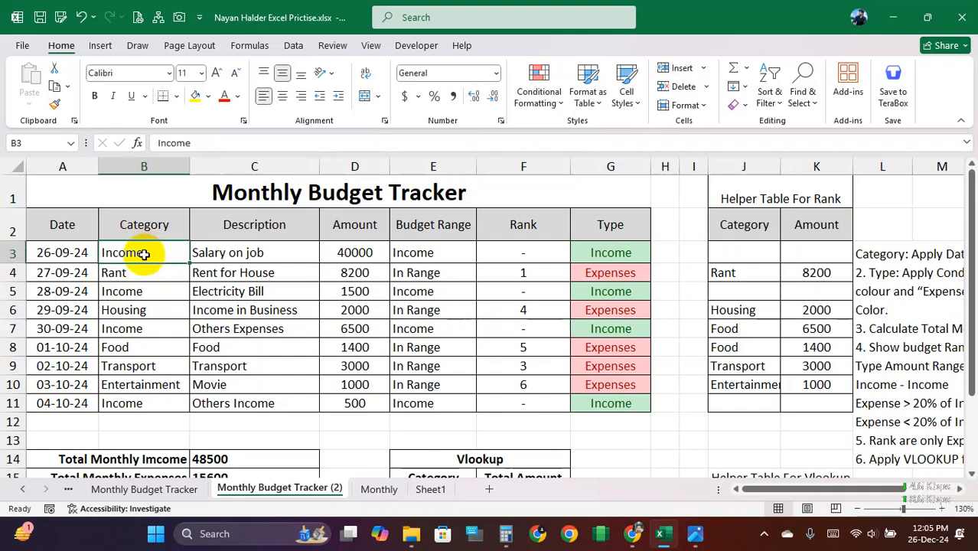
{"action": "type", "text": "Food"}
{"action": "key", "text": "Return"}
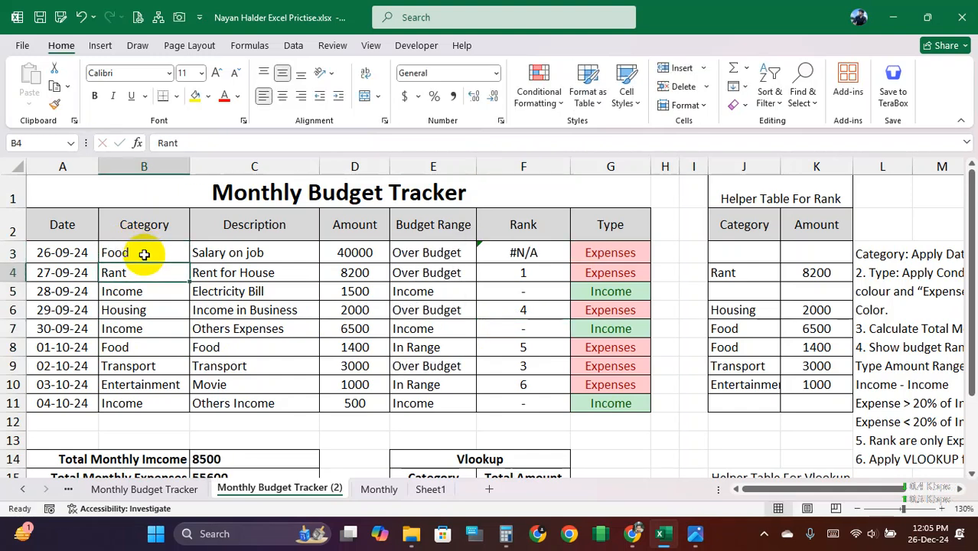
Examine the rank formula in F3 and the helper-table cells it refers to.
{"action": "double_click", "coordinate": [546, 252]}
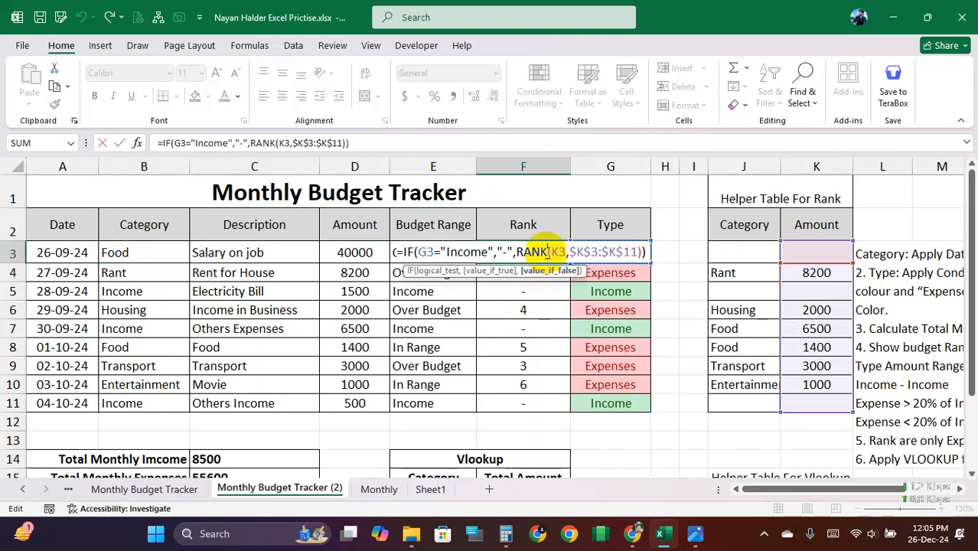
{"action": "key", "text": "Escape"}
{"action": "double_click", "coordinate": [546, 253]}
{"action": "key", "text": "Escape"}
{"action": "double_click", "coordinate": [544, 253]}
{"action": "key", "text": "Escape"}
{"action": "double_click", "coordinate": [546, 253]}
{"action": "key", "text": "Escape"}
{"action": "double_click", "coordinate": [546, 253]}
{"action": "key", "text": "Escape"}
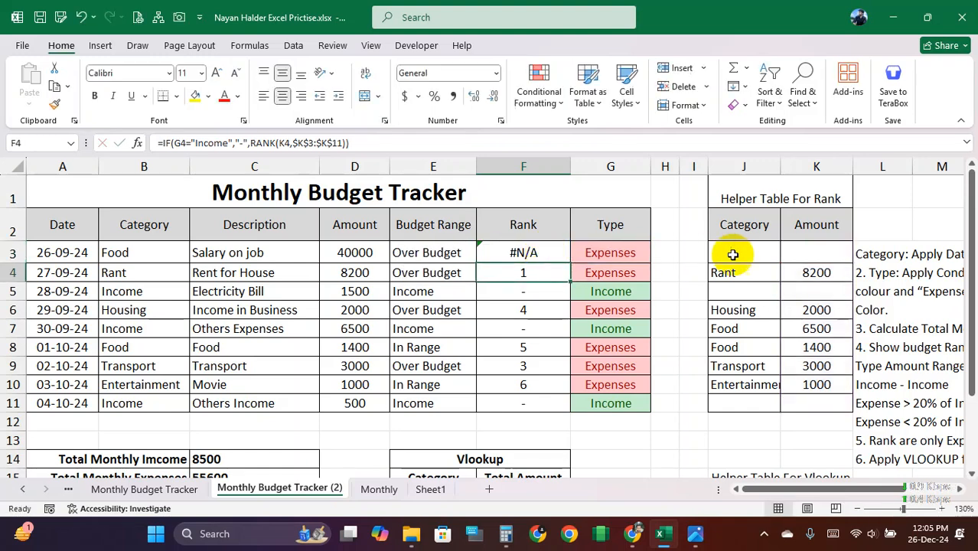
{"action": "left_click", "coordinate": [823, 253]}
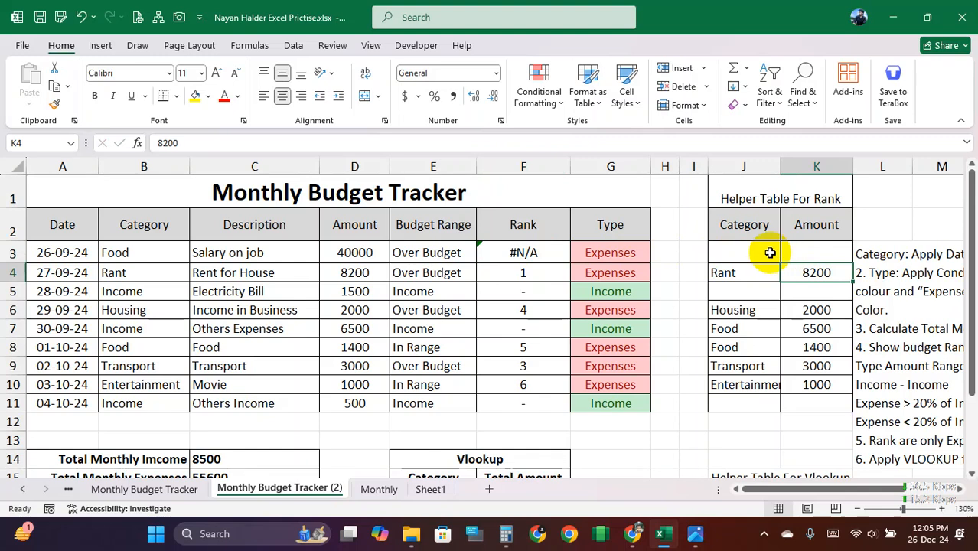
{"action": "double_click", "coordinate": [539, 252]}
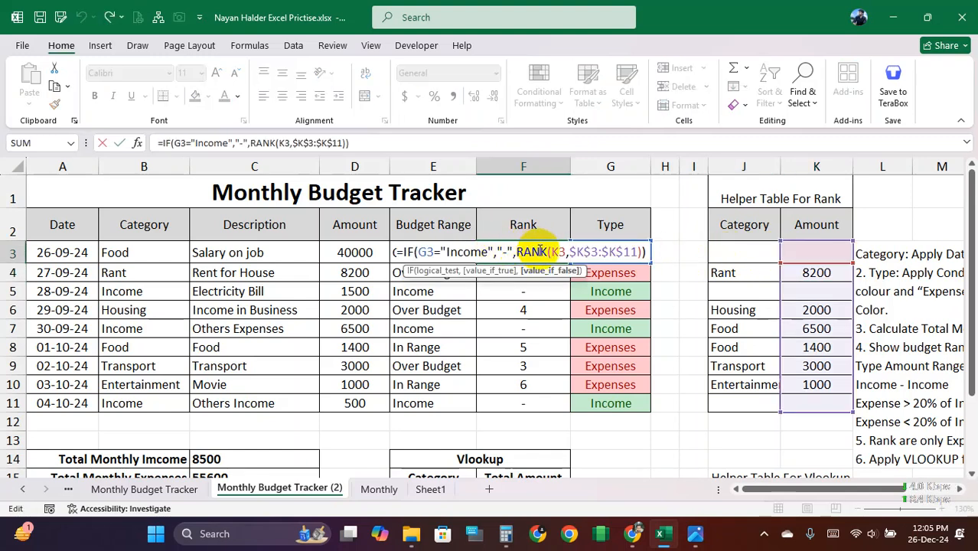
{"action": "key", "text": "Return"}
{"action": "double_click", "coordinate": [533, 254]}
{"action": "key", "text": "Return"}
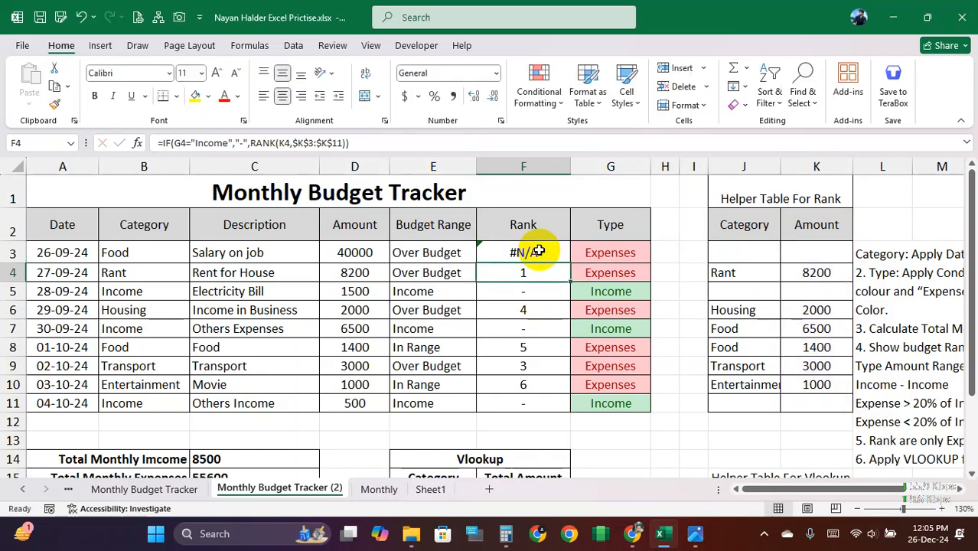
{"action": "double_click", "coordinate": [540, 251]}
{"action": "key", "text": "Escape"}
{"action": "double_click", "coordinate": [542, 251]}
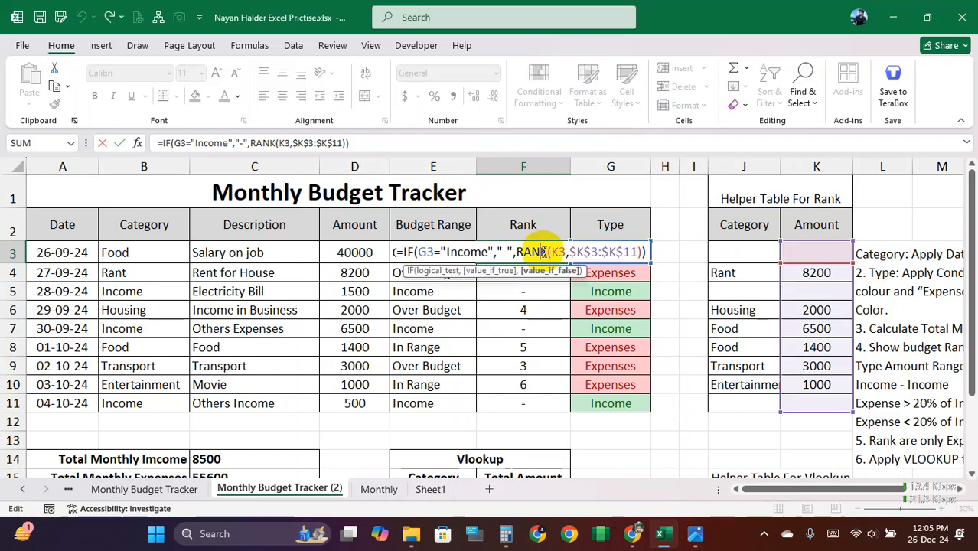
{"action": "key", "text": "Escape"}
{"action": "double_click", "coordinate": [540, 251]}
{"action": "key", "text": "Escape"}
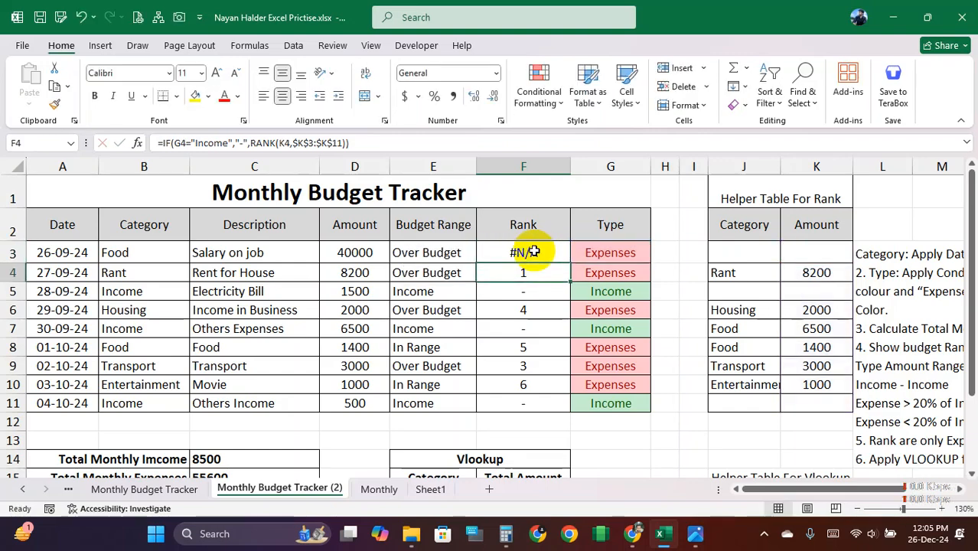
Enter 5555 as the amount in the helper table's first row, cell K3.
{"action": "left_click", "coordinate": [827, 253]}
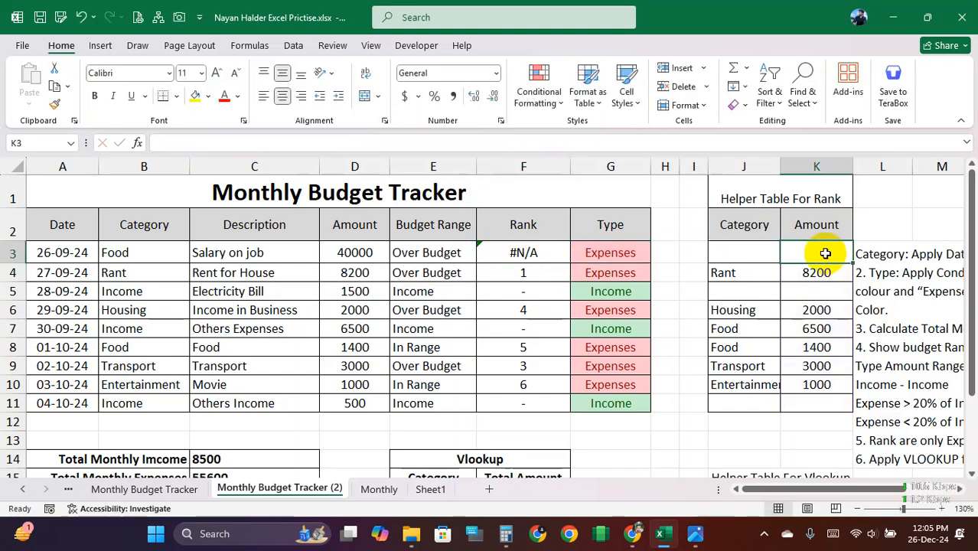
{"action": "type", "text": "5555"}
{"action": "key", "text": "Return"}
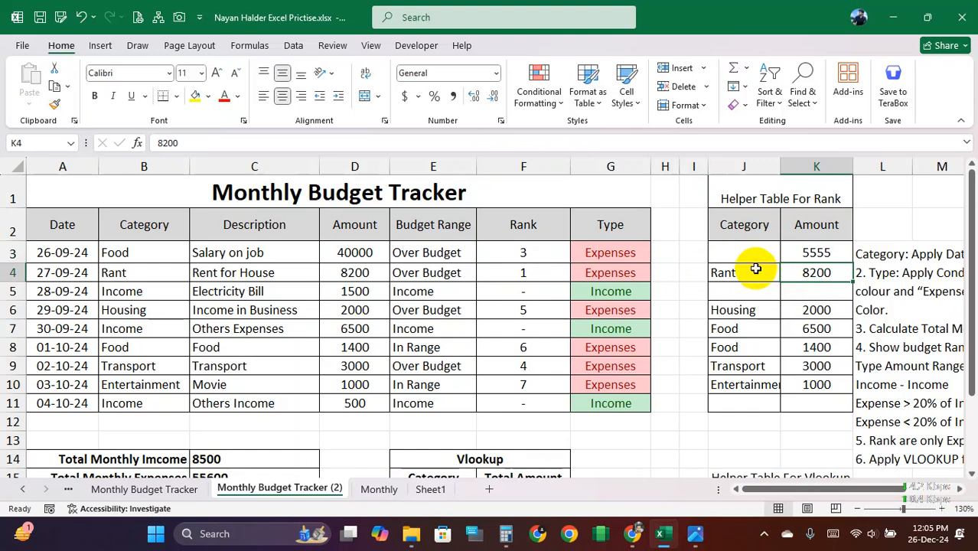
Copy the Food category from B3 into the helper table's J3 and check the rank formula in F3.
{"action": "left_click", "coordinate": [153, 253]}
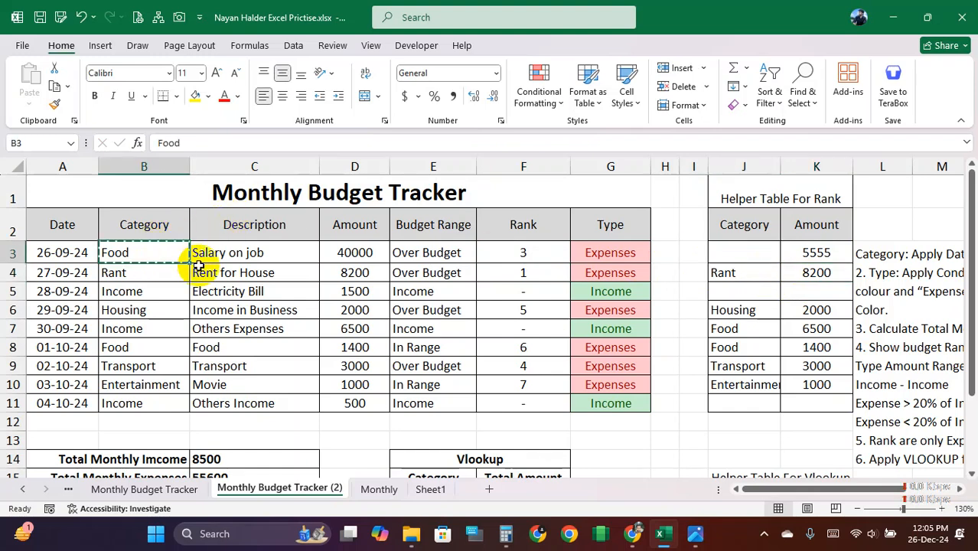
{"action": "key", "text": "ctrl+c"}
{"action": "left_click", "coordinate": [723, 250]}
{"action": "key", "text": "ctrl+v"}
{"action": "left_click", "coordinate": [735, 294]}
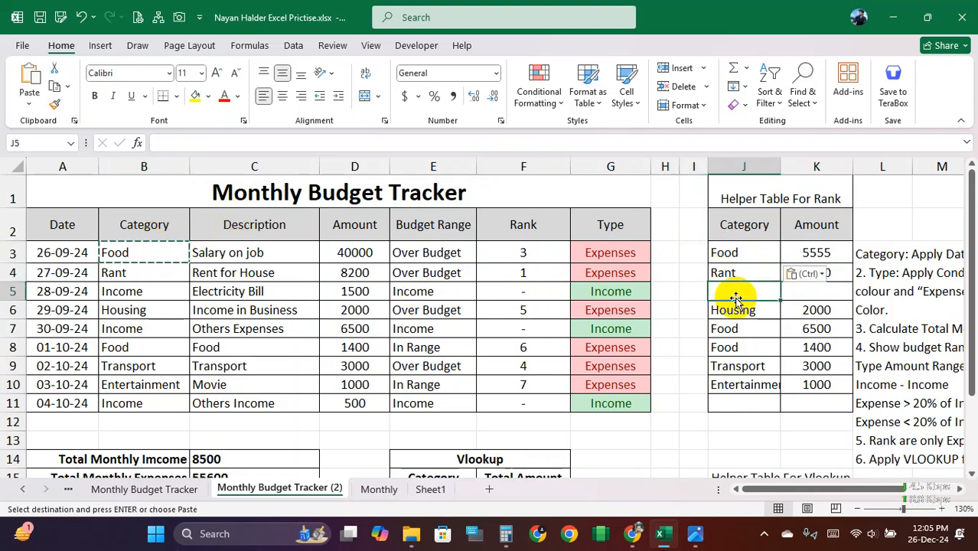
{"action": "left_click", "coordinate": [523, 251]}
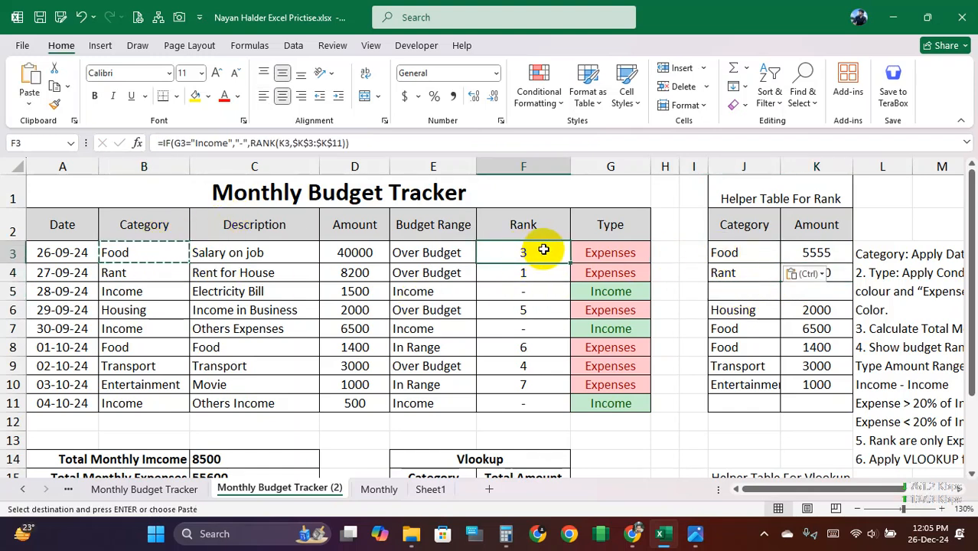
{"action": "double_click", "coordinate": [542, 251]}
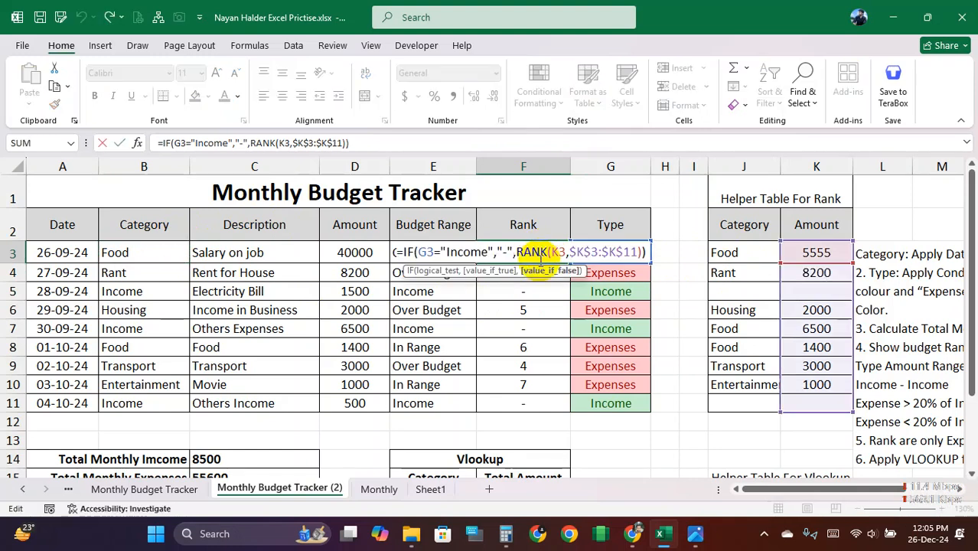
{"action": "key", "text": "Return"}
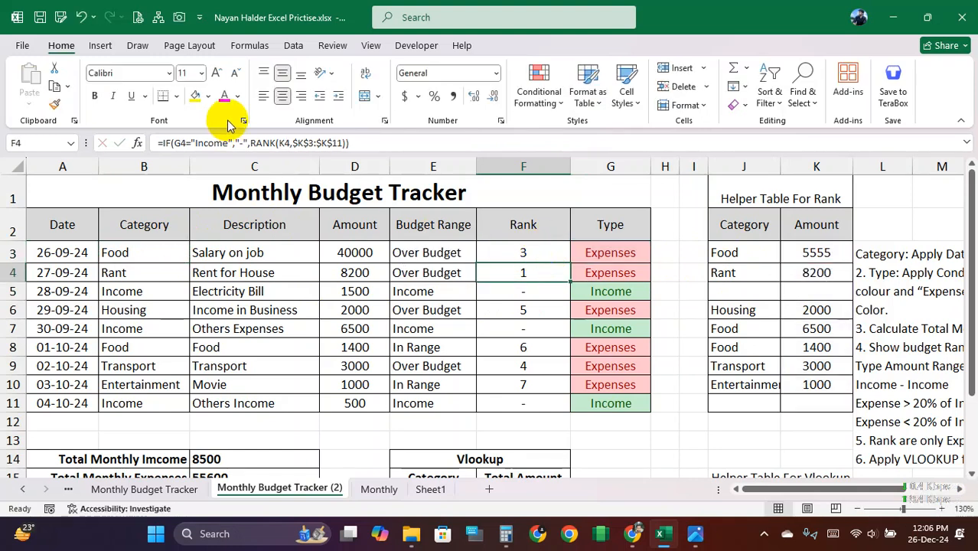
Undo the helper-table entries and the category changes in B3 and B7, keep the ranks filled down, and check the formula in F4.
{"action": "left_click", "coordinate": [81, 18]}
{"action": "left_click", "coordinate": [82, 18]}
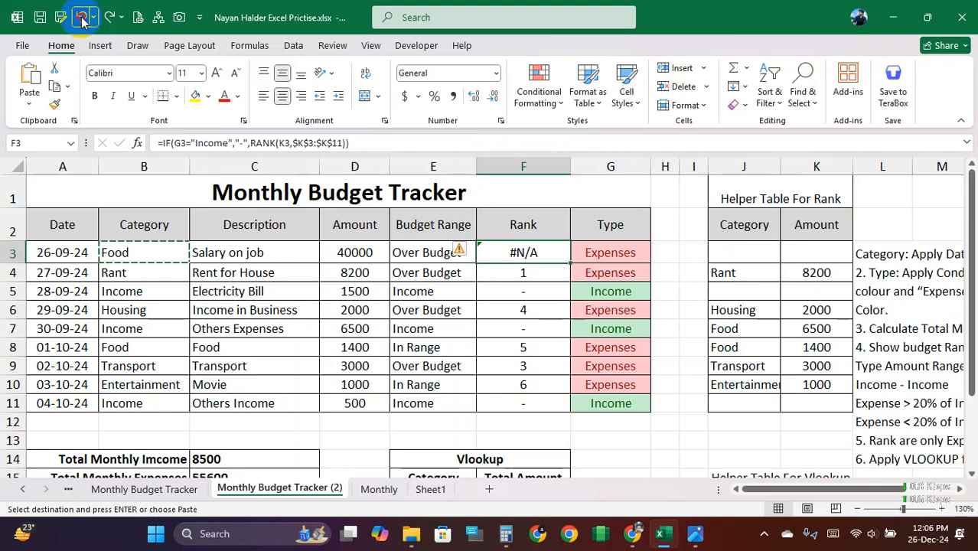
{"action": "left_click", "coordinate": [81, 18]}
{"action": "left_click", "coordinate": [82, 19]}
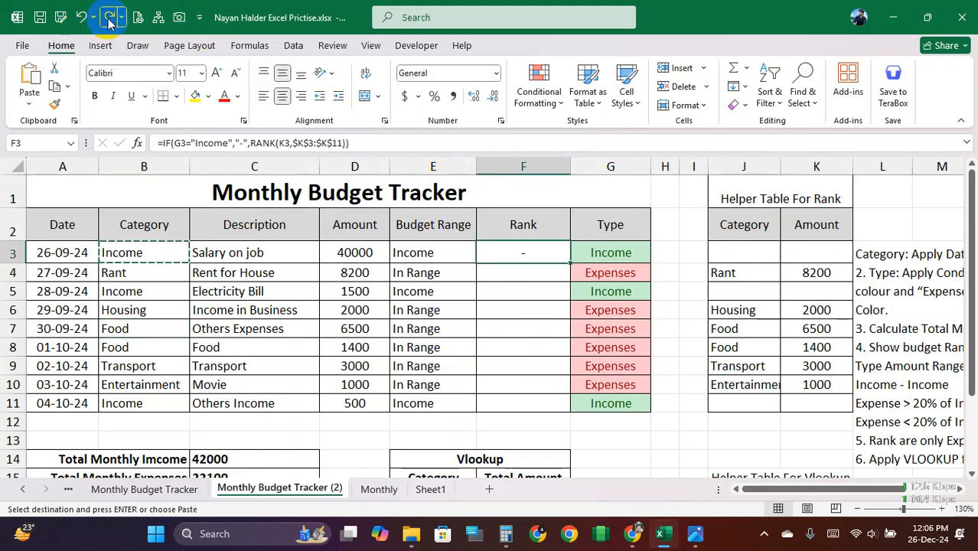
{"action": "left_click", "coordinate": [110, 18]}
{"action": "double_click", "coordinate": [525, 269]}
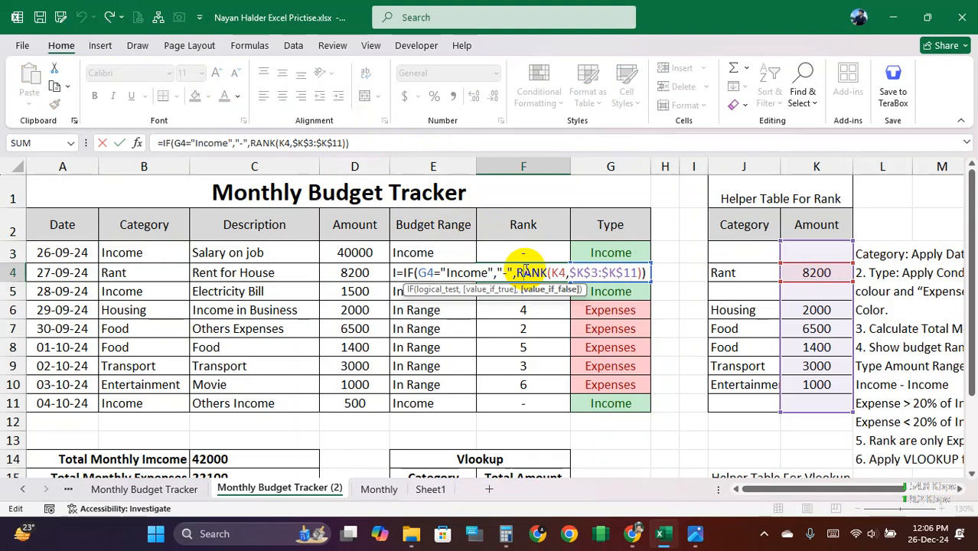
{"action": "key", "text": "Return"}
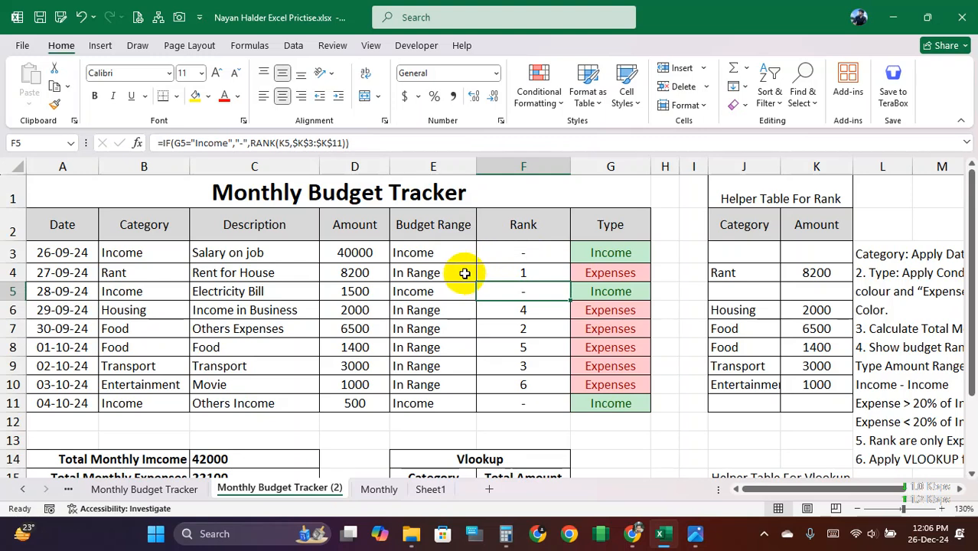
Try clearing the ranks in F3:F11 and the budget ranges in E3:E11, undoing each deletion.
{"action": "left_click_drag", "start_coordinate": [520, 254], "coordinate": [517, 398]}
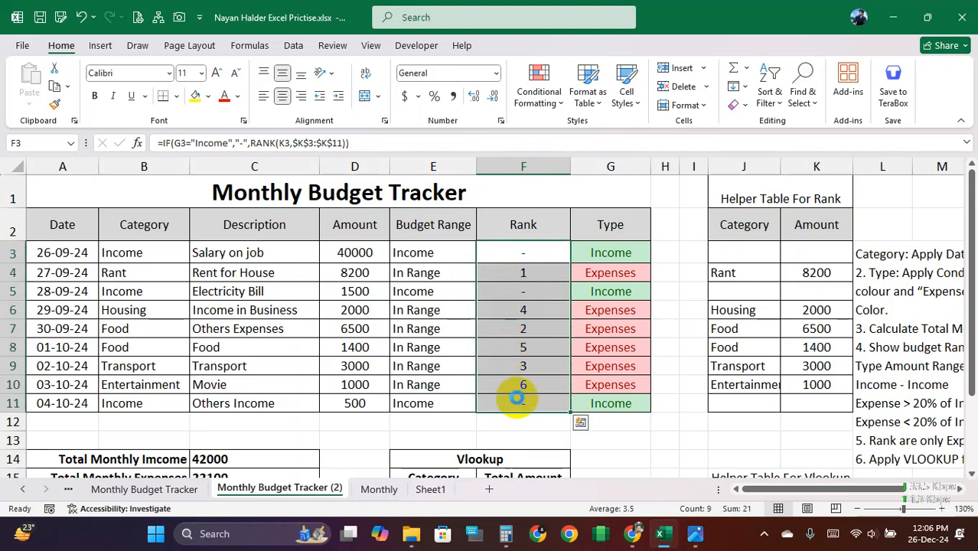
{"action": "key", "text": "Delete"}
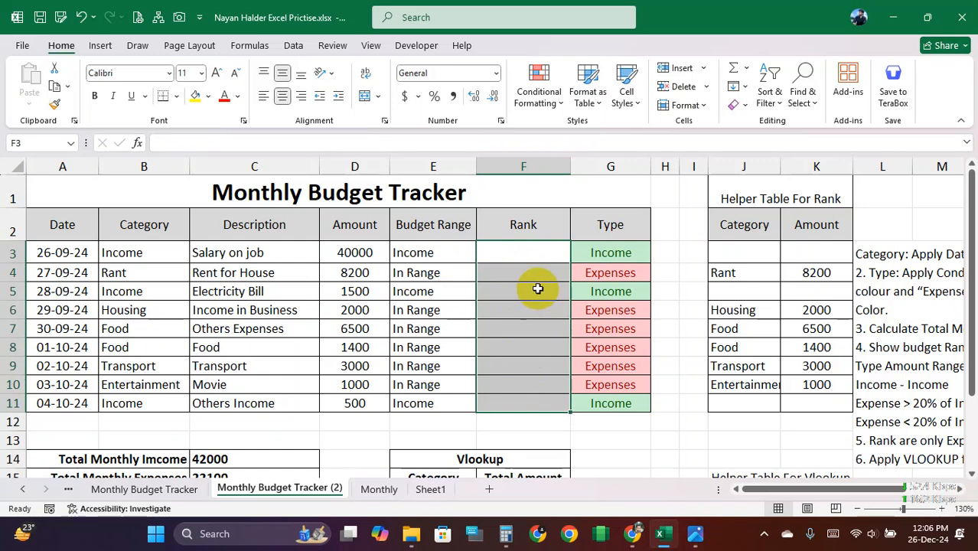
{"action": "key", "text": "ctrl+z"}
{"action": "left_click_drag", "start_coordinate": [415, 249], "coordinate": [405, 402]}
{"action": "key", "text": "Delete"}
{"action": "left_click", "coordinate": [448, 257]}
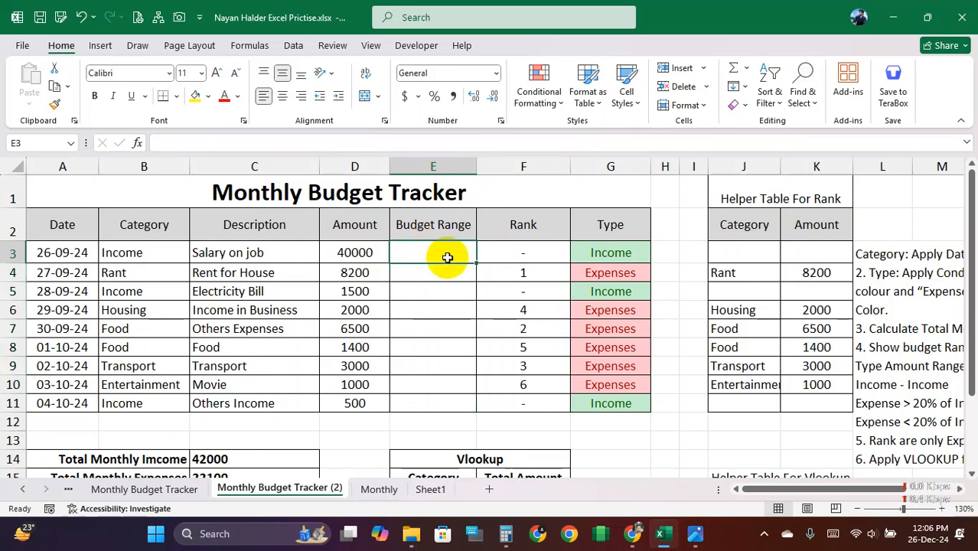
{"action": "key", "text": "ctrl+z"}
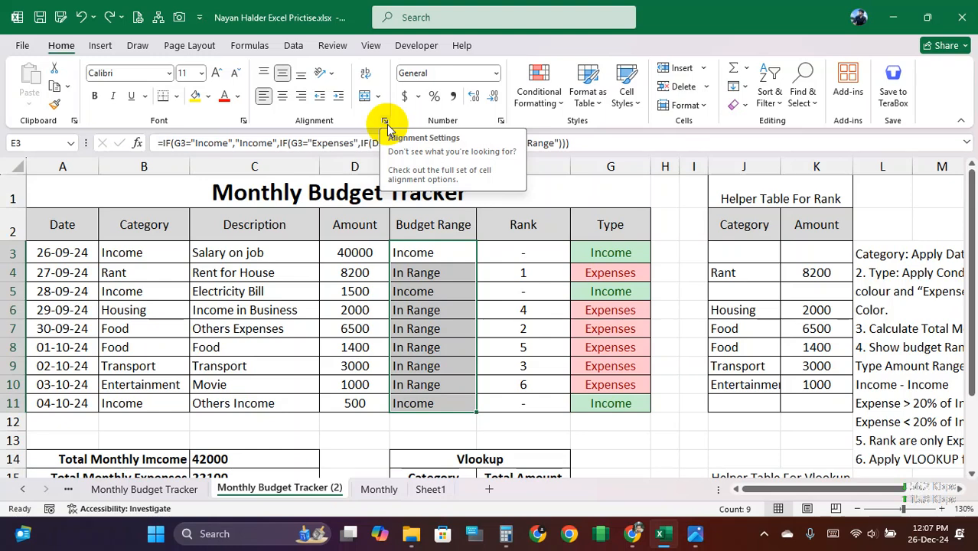
Clear the Budget Range formulas in E3:E11.
{"action": "left_click_drag", "start_coordinate": [450, 254], "coordinate": [433, 398]}
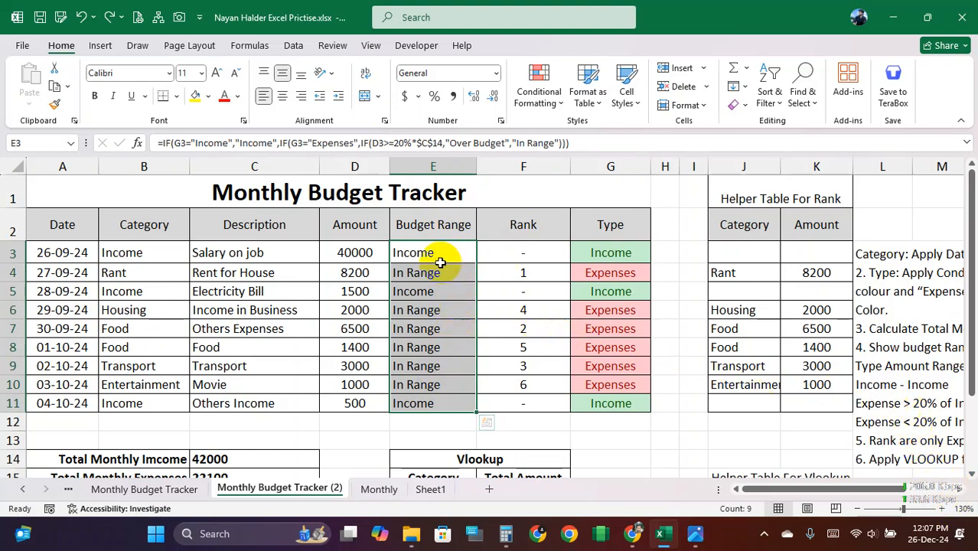
{"action": "left_click_drag", "start_coordinate": [437, 251], "coordinate": [415, 400]}
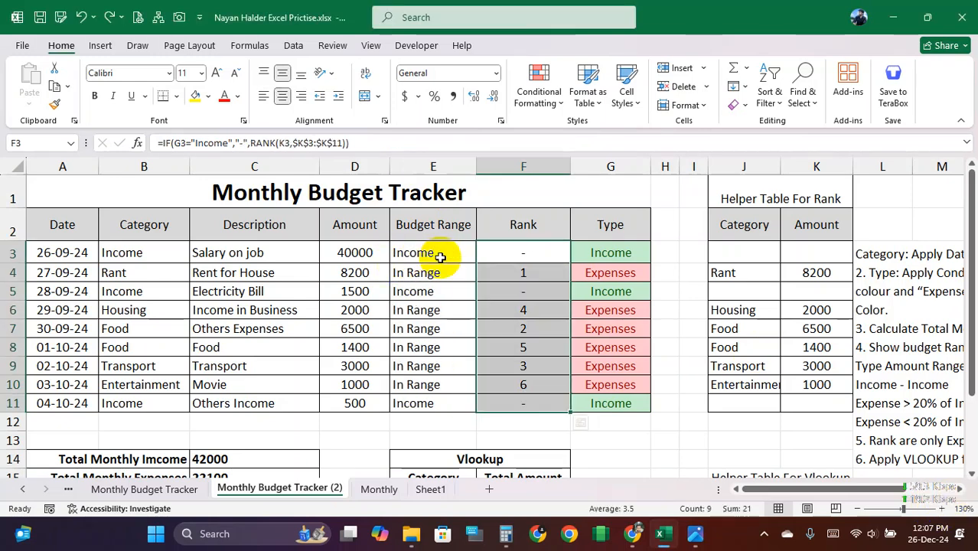
{"action": "left_click_drag", "start_coordinate": [438, 257], "coordinate": [426, 403]}
{"action": "key", "text": "Delete"}
Start the Budget Range formula in E3 with =if(G3="Income","Income", so that income rows return Income.
{"action": "left_click", "coordinate": [417, 250]}
{"action": "double_click", "coordinate": [419, 250]}
{"action": "type", "text": "=if("}
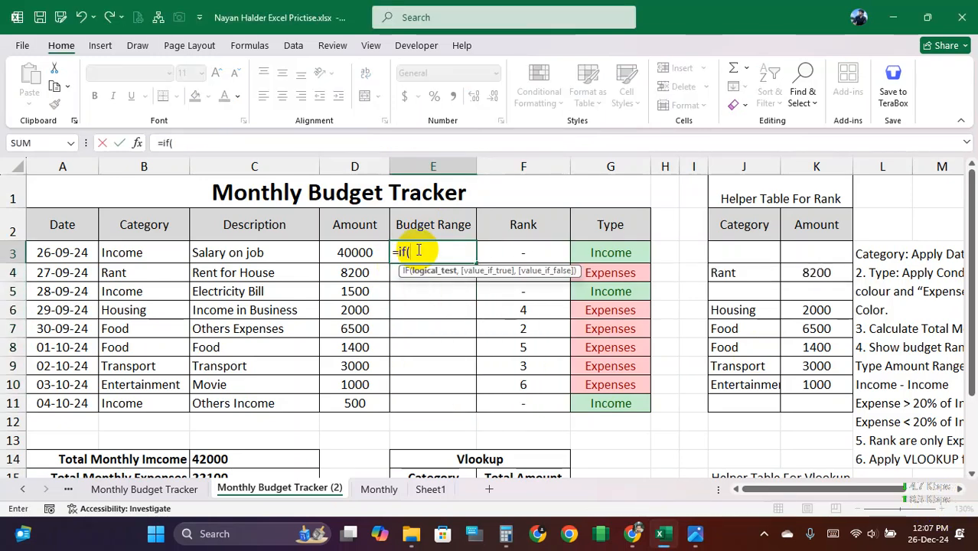
{"action": "left_click", "coordinate": [623, 253]}
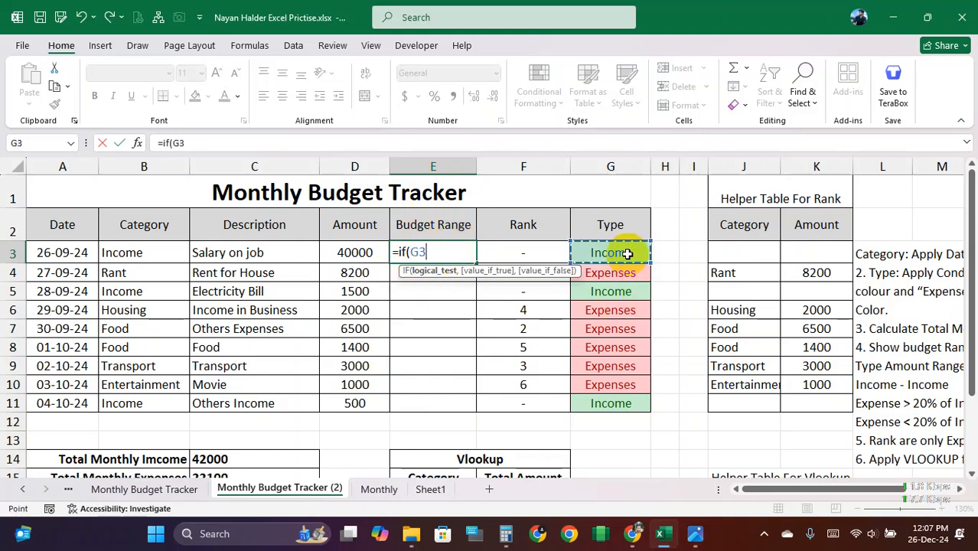
{"action": "type", "text": "=\"Income\",\"O"}
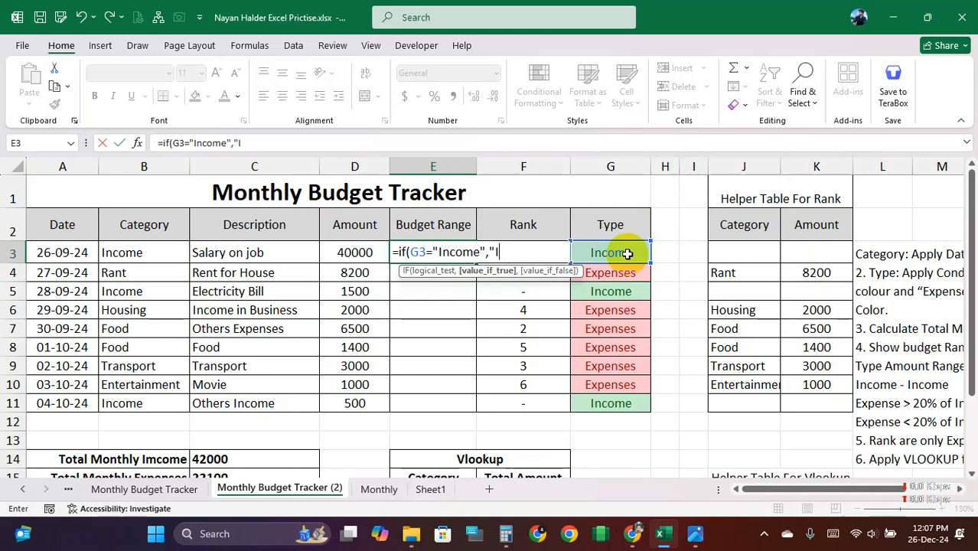
{"action": "type", "text": "ncome\","}
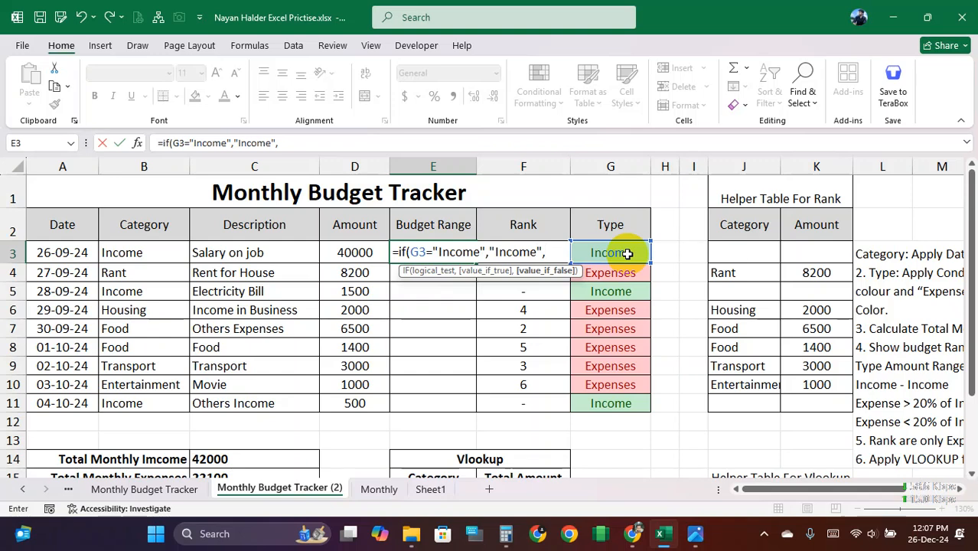
Extend the Budget Range formula in E3 with a nested IF that tests G3="Expenses", ready for its value-if-true argument.
{"action": "type", "text": "if("}
{"action": "left_click", "coordinate": [626, 251]}
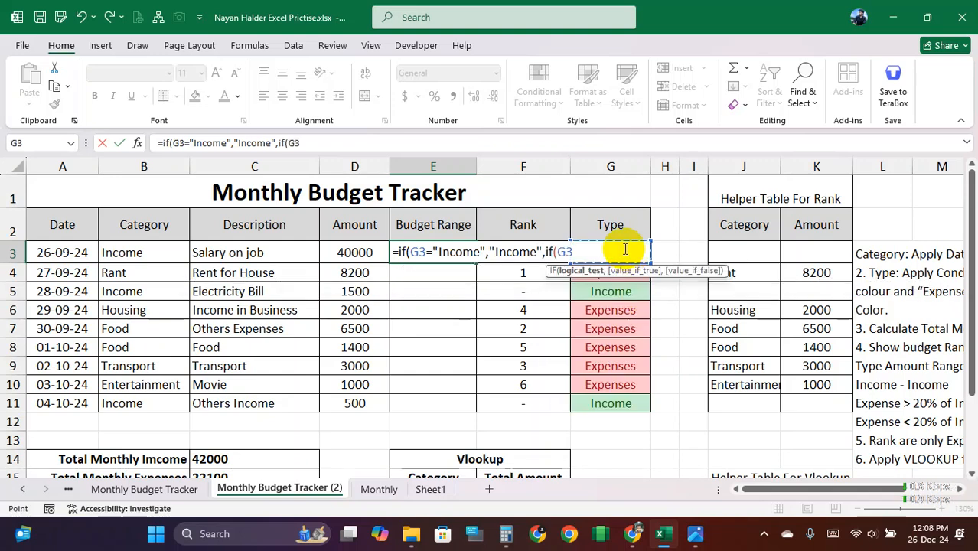
{"action": "type", "text": "=\"Expenses"}
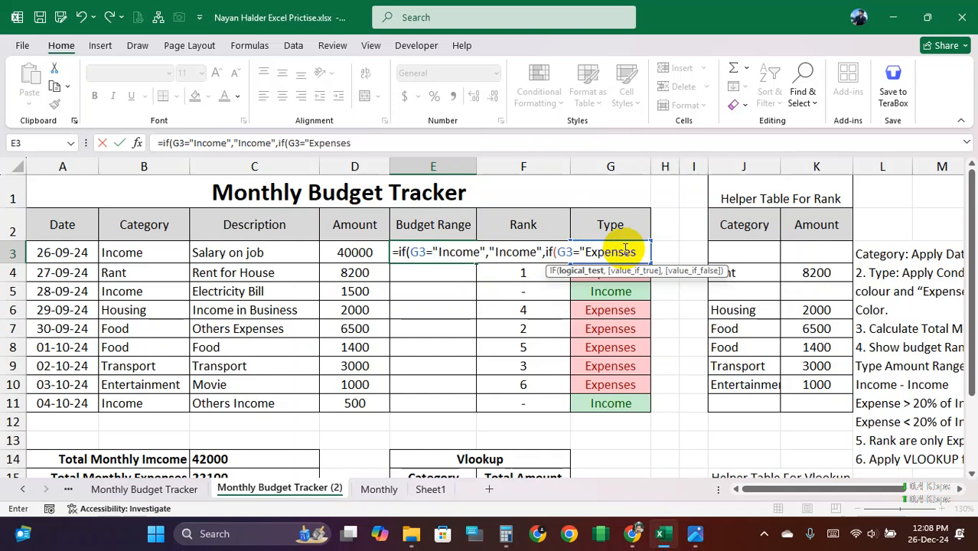
{"action": "type", "text": "\""}
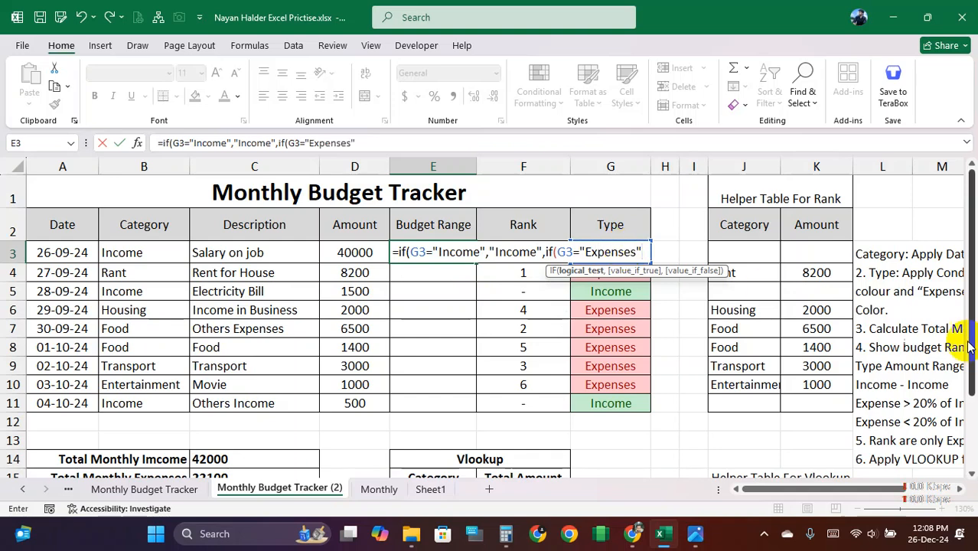
{"action": "type", "text": ","}
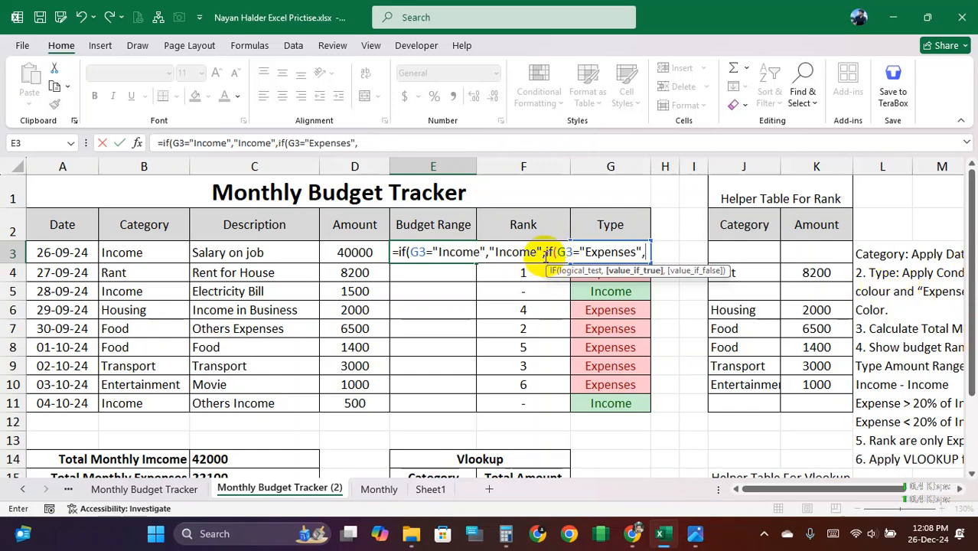
{"action": "left_click", "coordinate": [620, 254]}
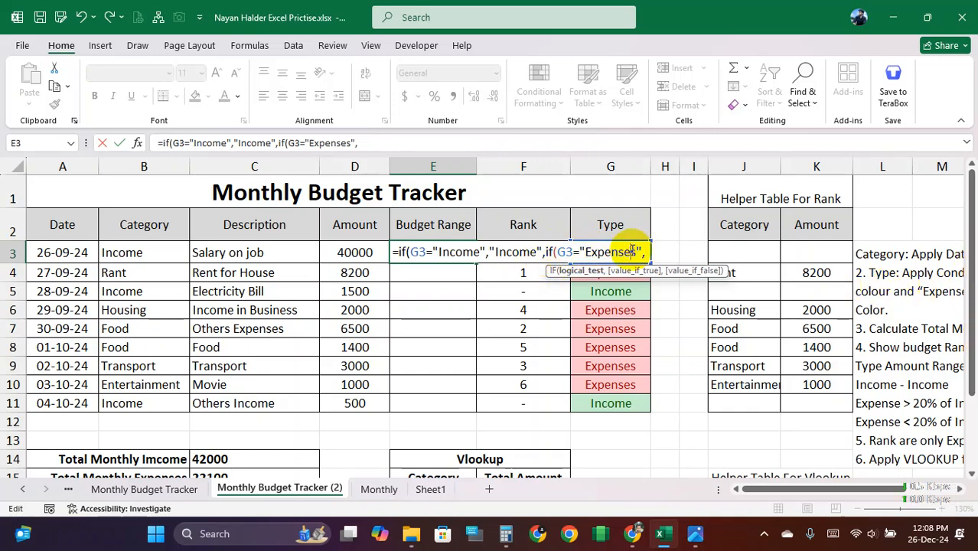
{"action": "left_click", "coordinate": [642, 254]}
{"action": "double_click", "coordinate": [612, 252]}
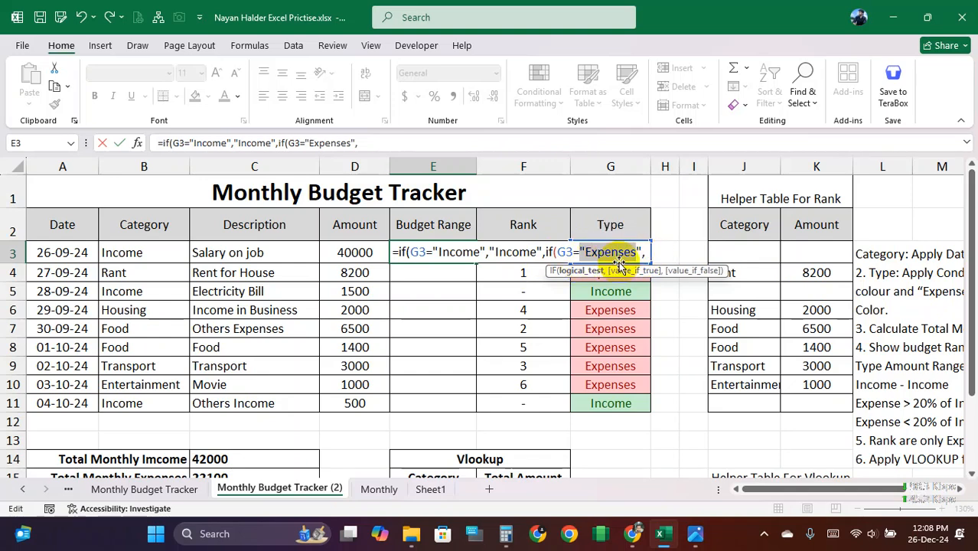
{"action": "left_click", "coordinate": [645, 253]}
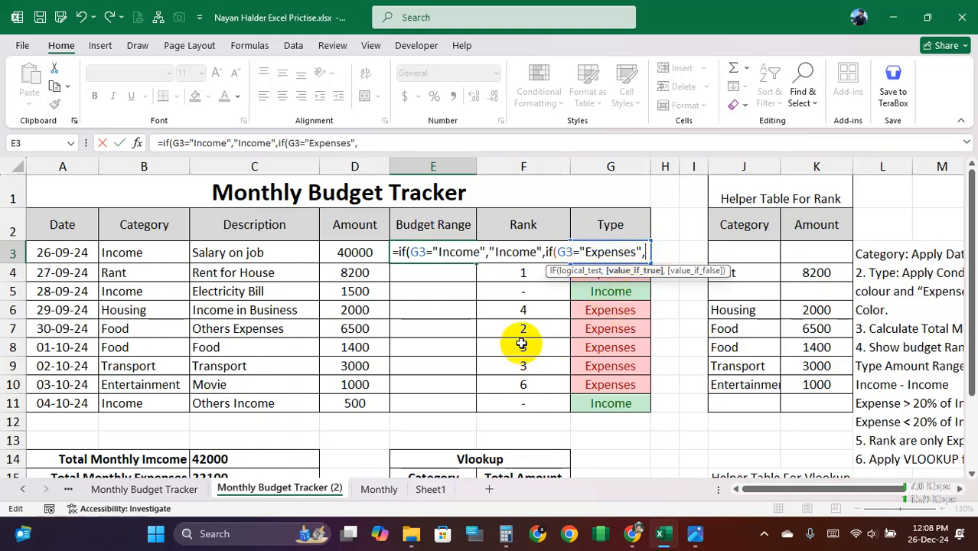
Nest another IF in the E3 formula that tests D3>=20%*$C$14, keeping the total monthly income reference absolute.
{"action": "type", "text": "if("}
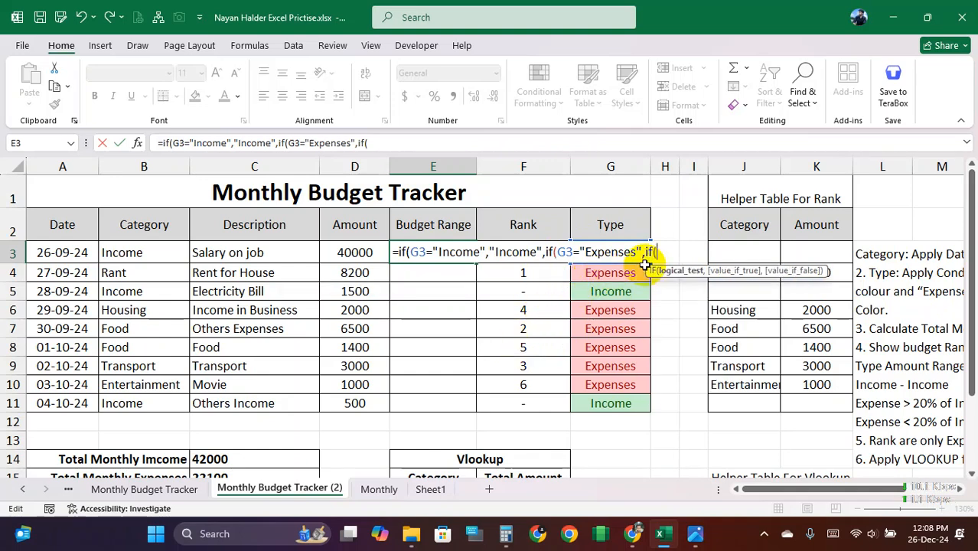
{"action": "left_click", "coordinate": [363, 252]}
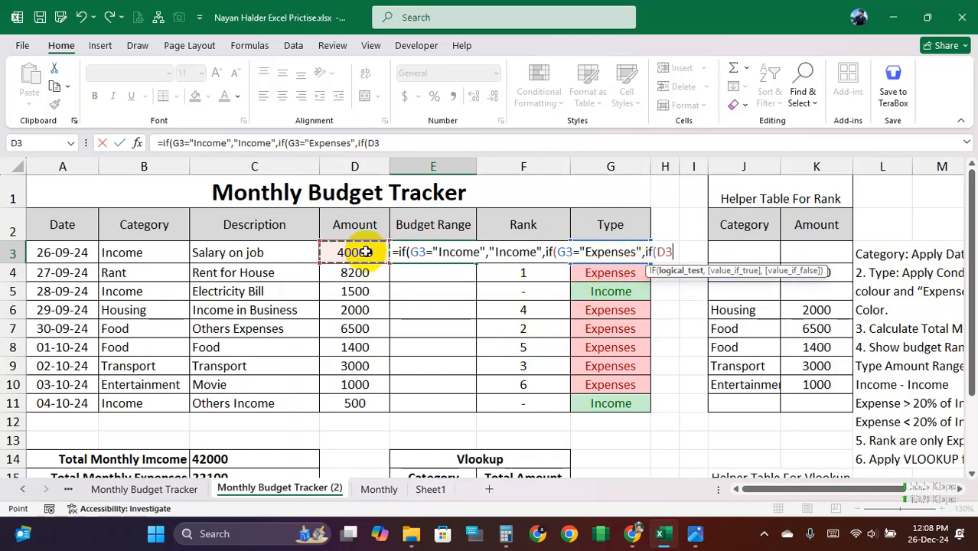
{"action": "type", "text": ">"}
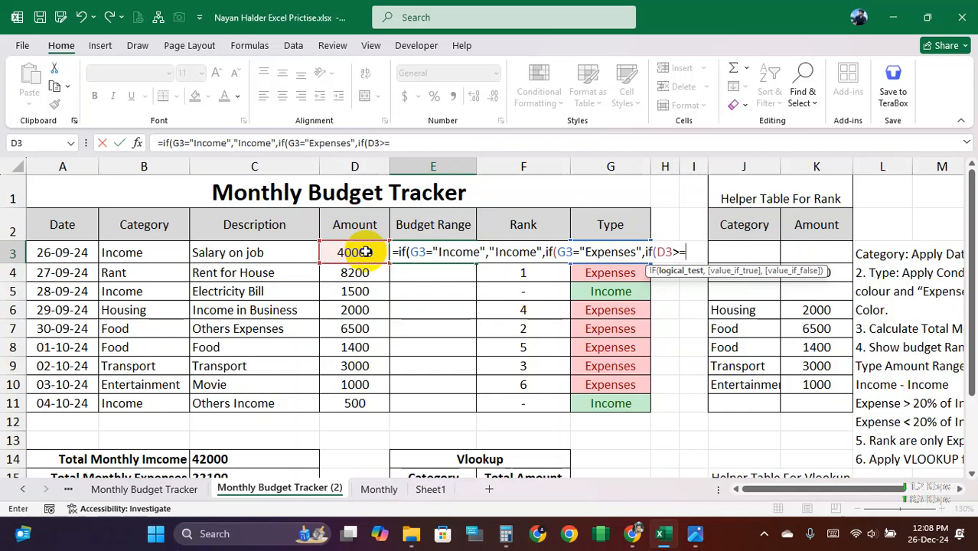
{"action": "type", "text": "=20%"}
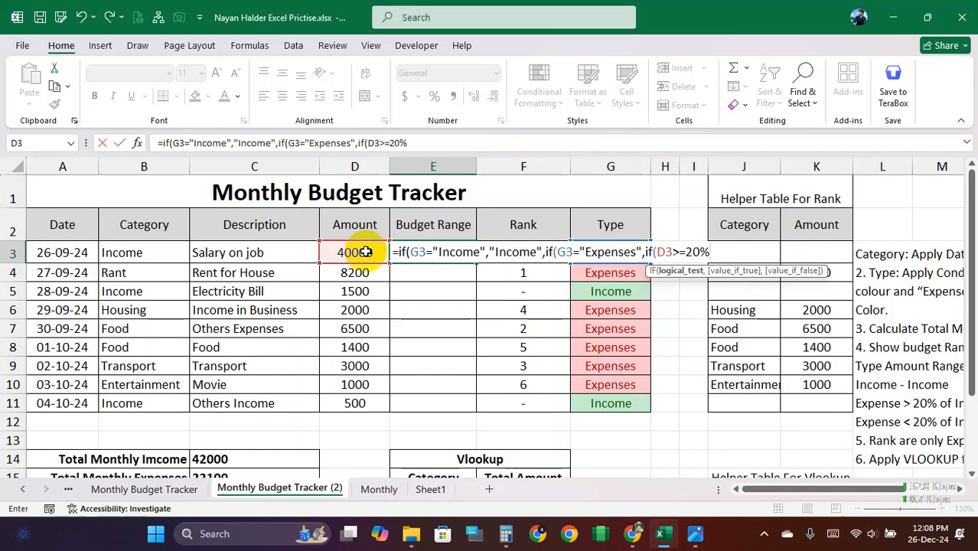
{"action": "type", "text": "*"}
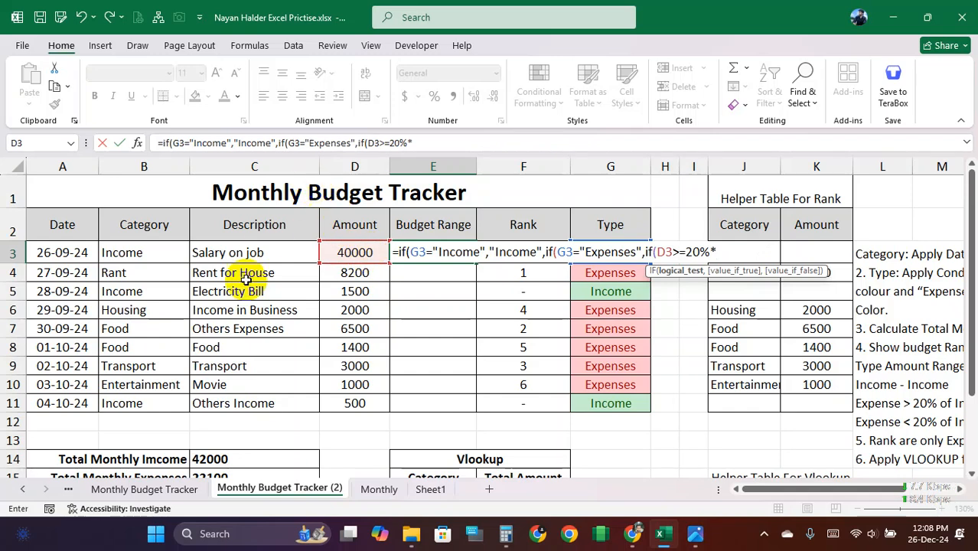
{"action": "left_click", "coordinate": [237, 459]}
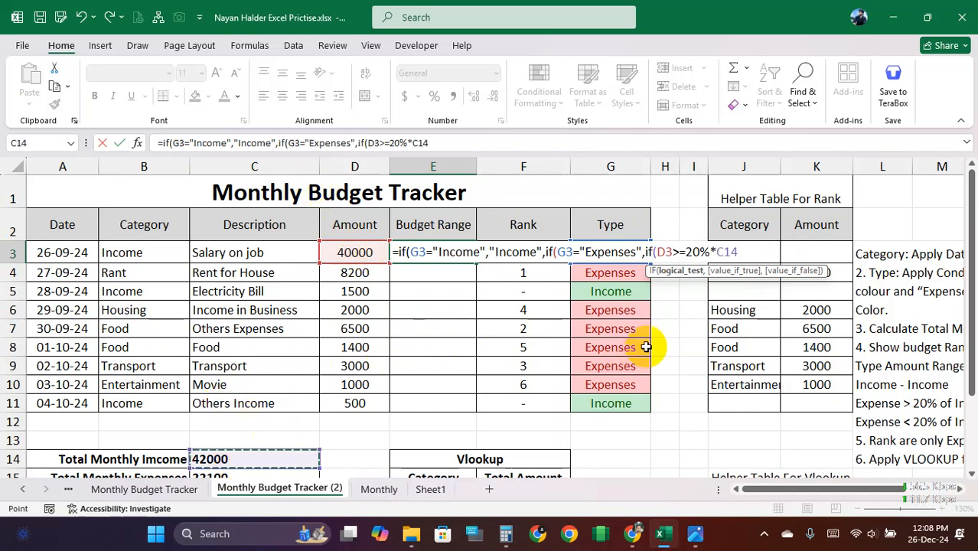
{"action": "key", "text": "F4"}
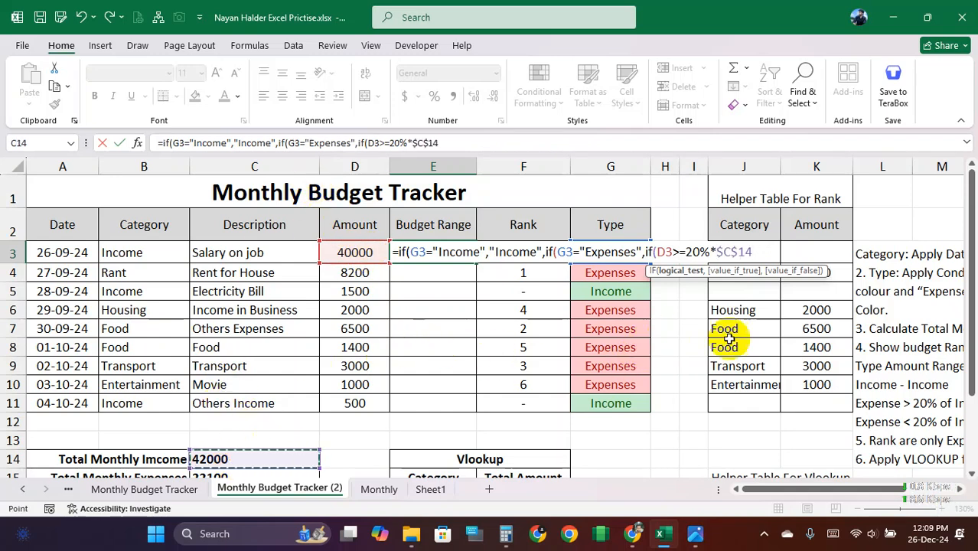
Examine the parts of the condition D3>=20%*$C$14 in the E3 formula, including its operator and the D3 reference.
{"action": "double_click", "coordinate": [665, 252]}
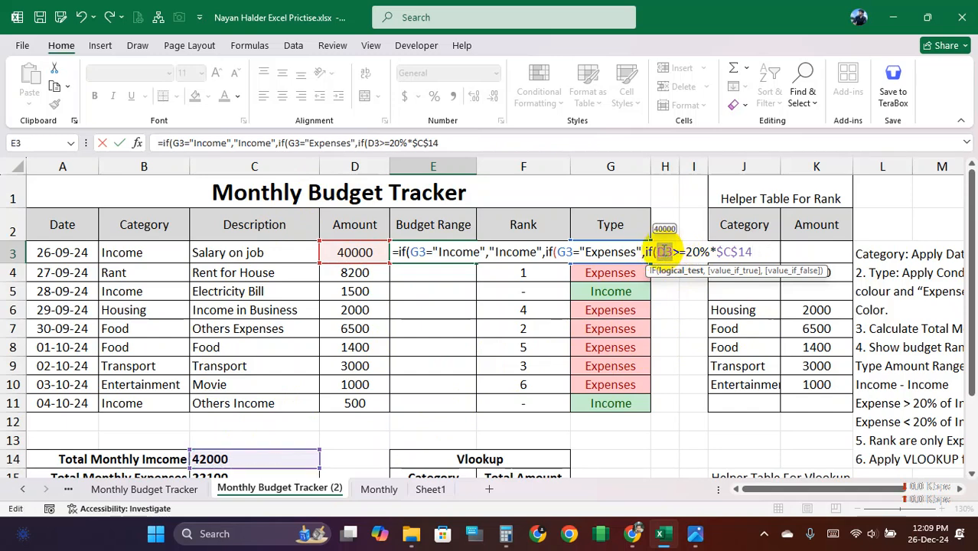
{"action": "left_click_drag", "start_coordinate": [665, 252], "coordinate": [764, 251]}
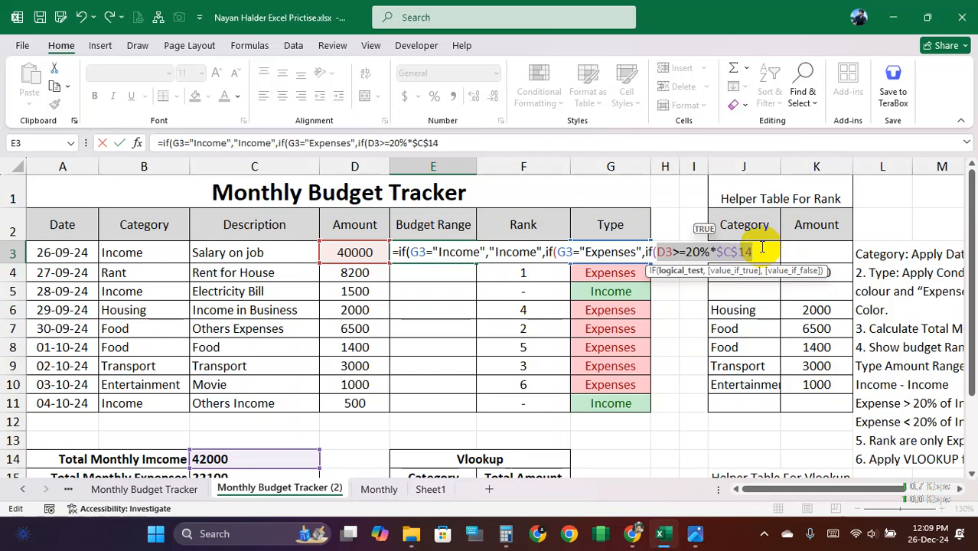
{"action": "left_click", "coordinate": [757, 252]}
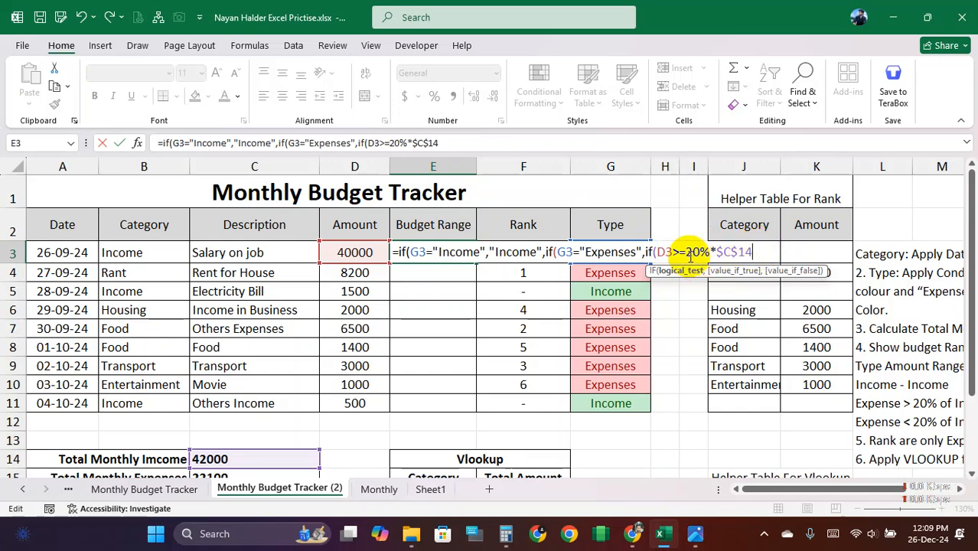
{"action": "left_click_drag", "start_coordinate": [679, 255], "coordinate": [686, 254]}
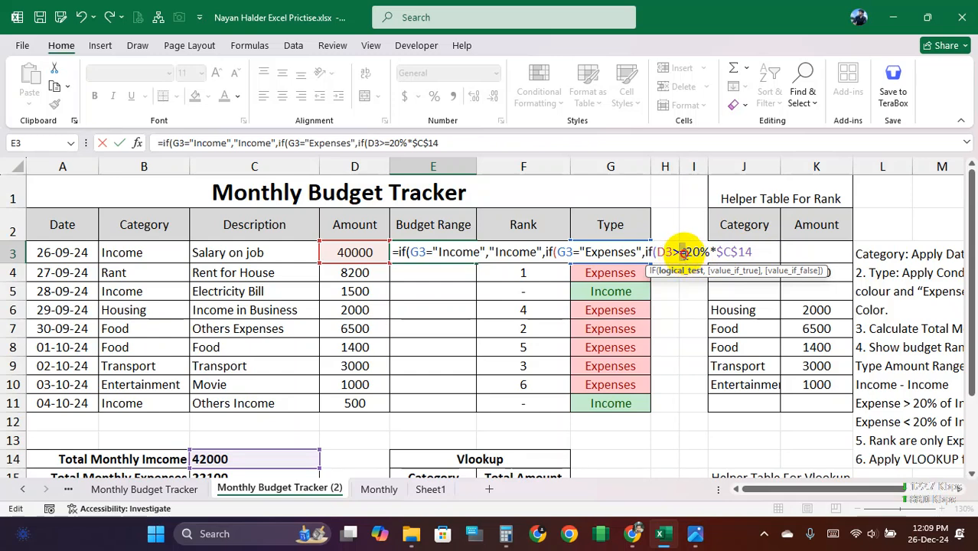
{"action": "left_click_drag", "start_coordinate": [656, 253], "coordinate": [715, 253]}
{"action": "left_click", "coordinate": [699, 253]}
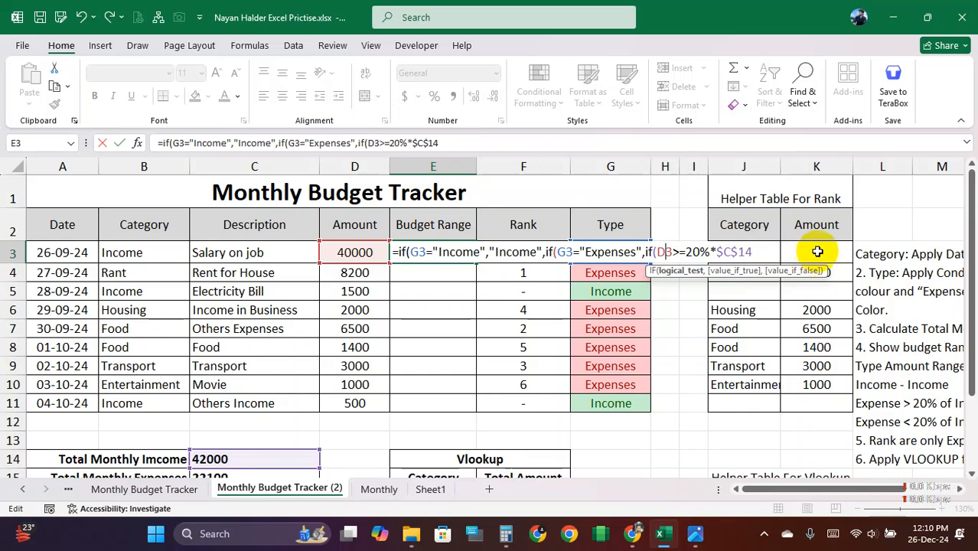
{"action": "left_click_drag", "start_coordinate": [673, 250], "coordinate": [657, 254]}
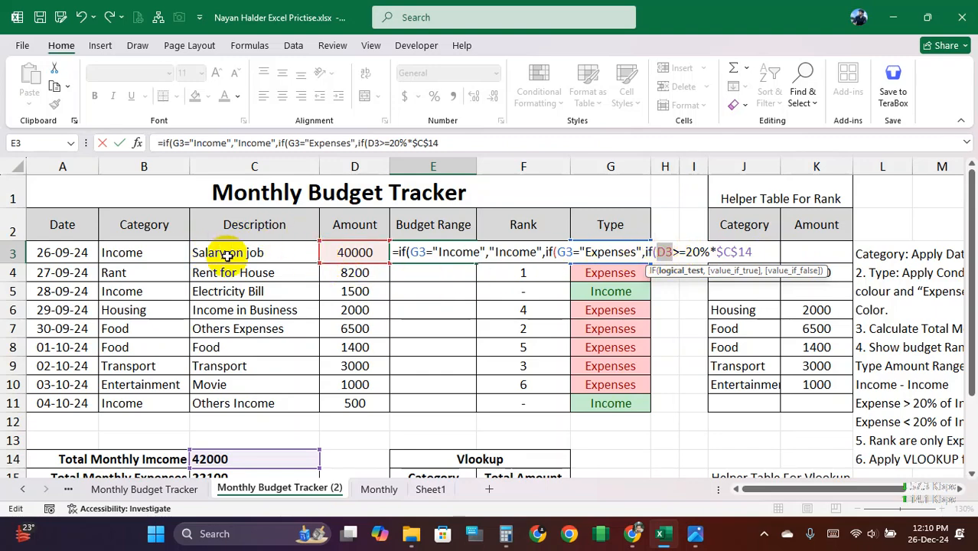
Start a screen capture of the worksheet and outline the A3:D11 data and its individual columns with red rectangles.
{"action": "key", "text": "Print"}
{"action": "mouse_move", "coordinate": [2, 55]}
{"action": "left_mouse_down"}
{"action": "mouse_move", "coordinate": [614, 501]}
{"action": "mouse_move", "coordinate": [972, 549]}
{"action": "mouse_move", "coordinate": [973, 489]}
{"action": "left_mouse_up"}
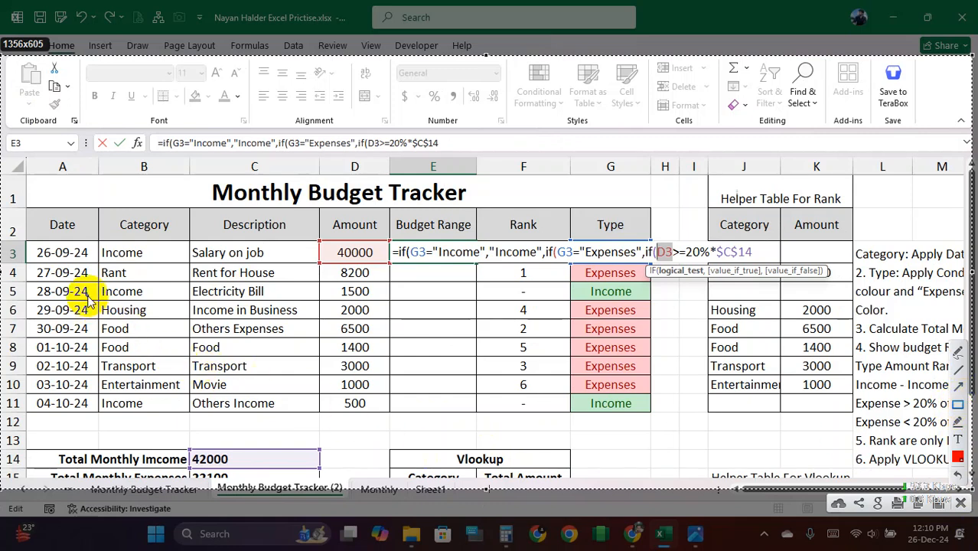
{"action": "mouse_move", "coordinate": [29, 242]}
{"action": "left_mouse_down"}
{"action": "mouse_move", "coordinate": [120, 252]}
{"action": "mouse_move", "coordinate": [367, 327]}
{"action": "mouse_move", "coordinate": [387, 410]}
{"action": "left_mouse_up"}
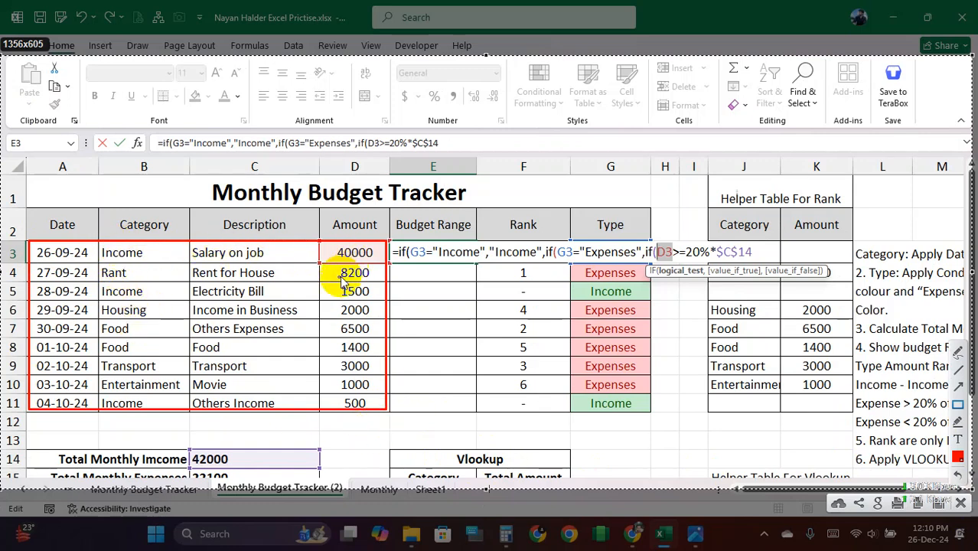
{"action": "left_click_drag", "start_coordinate": [100, 244], "coordinate": [187, 420]}
{"action": "left_click_drag", "start_coordinate": [29, 245], "coordinate": [98, 416]}
{"action": "mouse_move", "coordinate": [192, 247]}
{"action": "left_mouse_down"}
{"action": "mouse_move", "coordinate": [218, 310]}
{"action": "mouse_move", "coordinate": [281, 390]}
{"action": "left_mouse_up"}
{"action": "left_click_drag", "start_coordinate": [328, 247], "coordinate": [380, 404]}
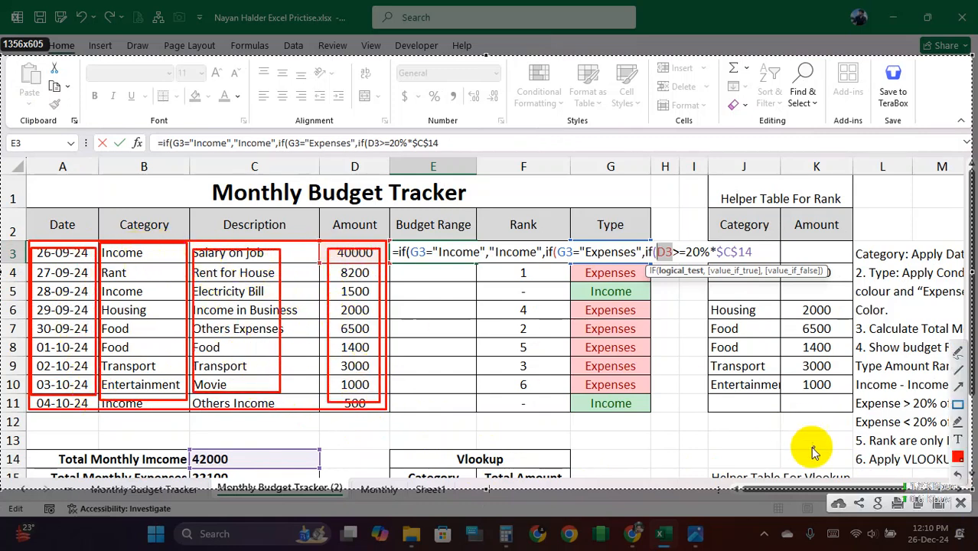
Annotate the capture with red arrows linking the Category entries in rows 3, 5 and 6 to their amounts.
{"action": "left_click", "coordinate": [958, 387]}
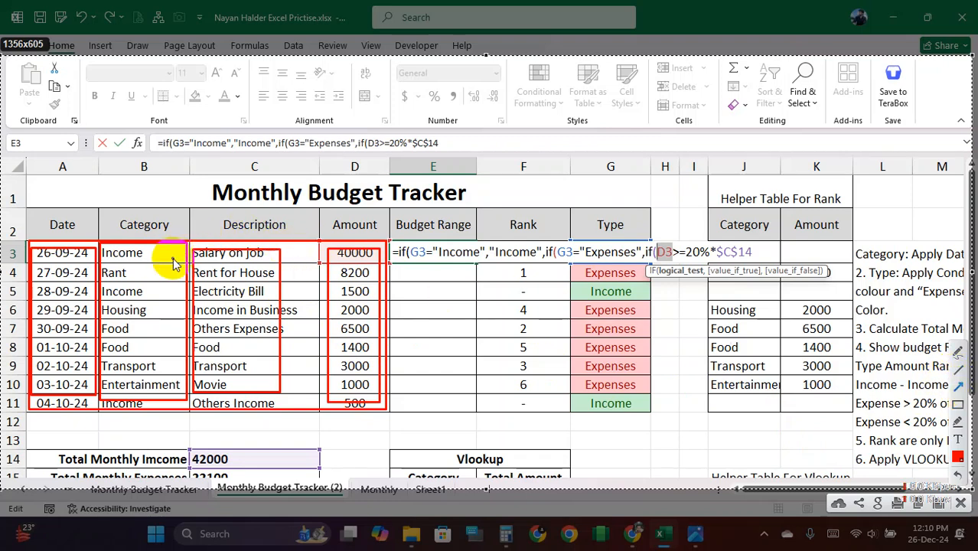
{"action": "left_click_drag", "start_coordinate": [161, 257], "coordinate": [329, 257]}
{"action": "left_click_drag", "start_coordinate": [156, 289], "coordinate": [337, 289]}
{"action": "left_click_drag", "start_coordinate": [235, 314], "coordinate": [324, 311]}
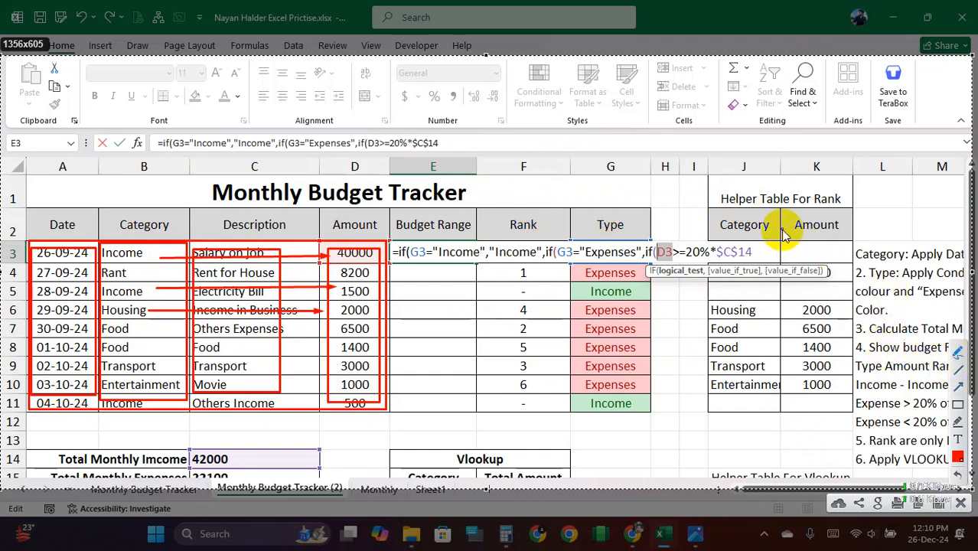
Mark the rank helper table, its link to Rank, and the Vlookup area with freehand red strokes, and close the capture unsaved.
{"action": "mouse_move", "coordinate": [718, 204]}
{"action": "left_mouse_down"}
{"action": "mouse_move", "coordinate": [834, 266]}
{"action": "mouse_move", "coordinate": [743, 375]}
{"action": "mouse_move", "coordinate": [709, 175]}
{"action": "mouse_move", "coordinate": [563, 174]}
{"action": "mouse_move", "coordinate": [533, 218]}
{"action": "mouse_move", "coordinate": [576, 216]}
{"action": "left_mouse_up"}
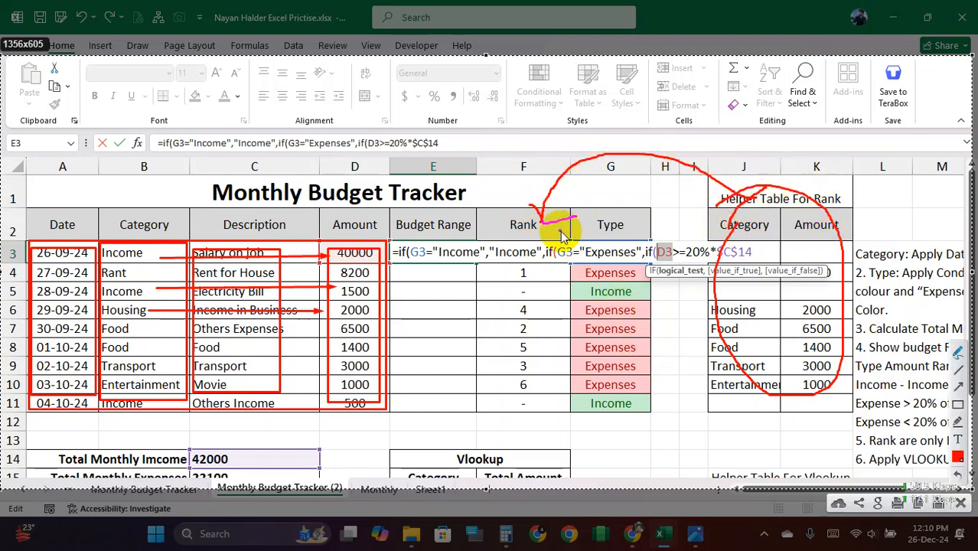
{"action": "mouse_move", "coordinate": [414, 454]}
{"action": "left_mouse_down"}
{"action": "mouse_move", "coordinate": [546, 490]}
{"action": "mouse_move", "coordinate": [429, 466]}
{"action": "left_mouse_up"}
{"action": "left_click_drag", "start_coordinate": [623, 455], "coordinate": [710, 488]}
{"action": "left_click_drag", "start_coordinate": [689, 468], "coordinate": [708, 489]}
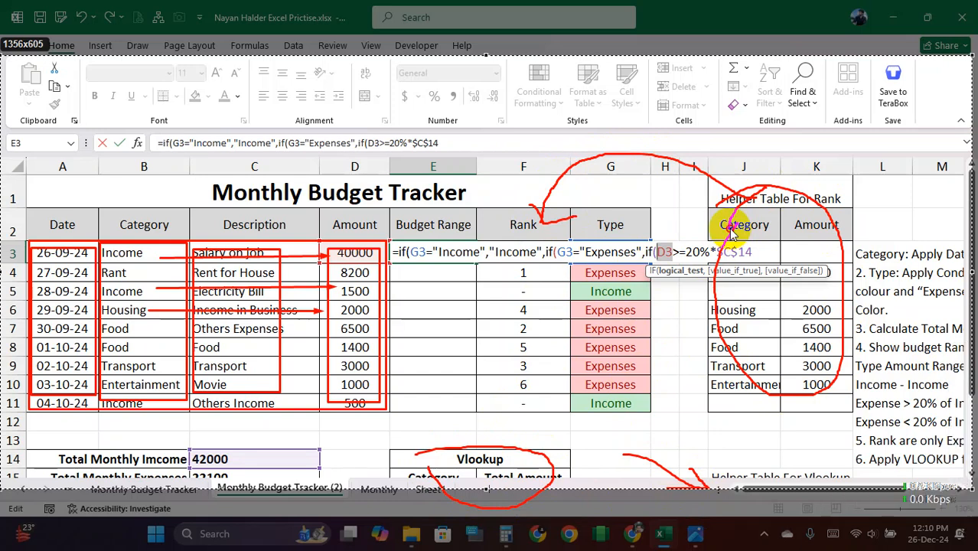
{"action": "mouse_move", "coordinate": [848, 329]}
{"action": "left_mouse_down"}
{"action": "mouse_move", "coordinate": [741, 402]}
{"action": "mouse_move", "coordinate": [751, 203]}
{"action": "mouse_move", "coordinate": [842, 257]}
{"action": "mouse_move", "coordinate": [816, 376]}
{"action": "left_mouse_up"}
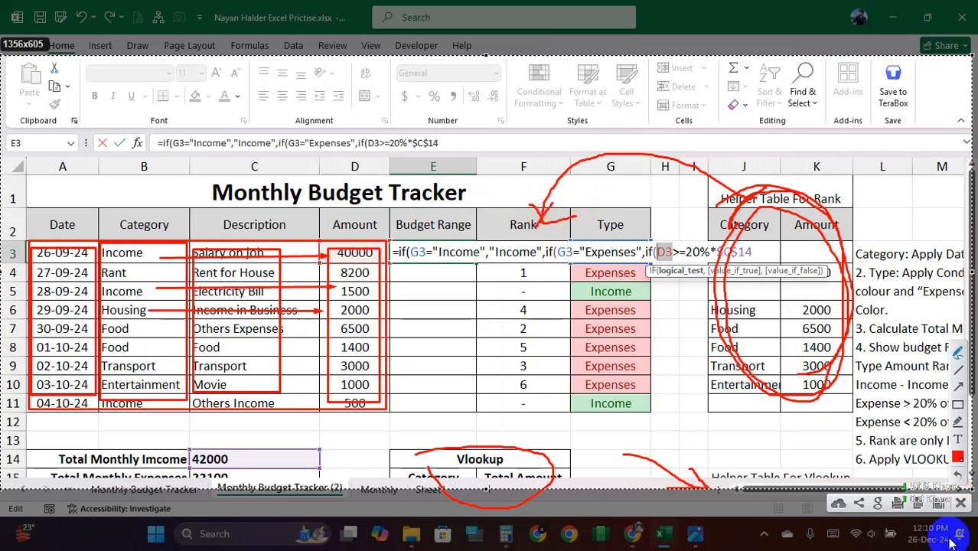
{"action": "left_click", "coordinate": [960, 505]}
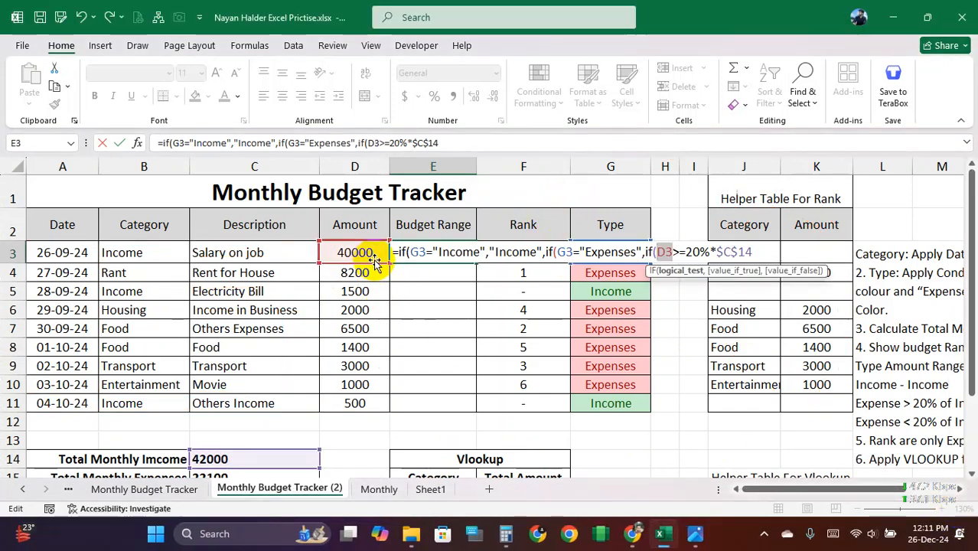
Examine the relative D3 reference and the absolute $C$14 reference in the E3 formula.
{"action": "left_click", "coordinate": [355, 253]}
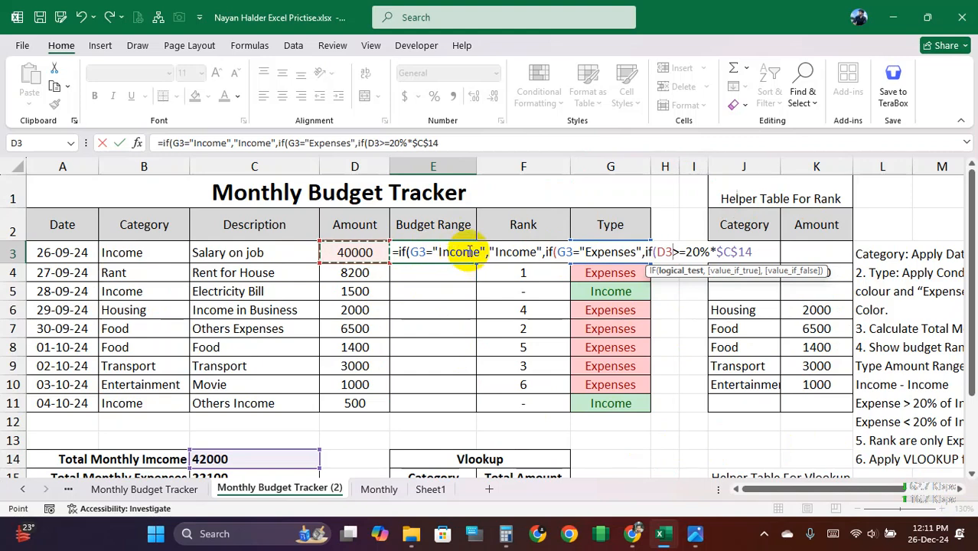
{"action": "mouse_move", "coordinate": [679, 255]}
{"action": "left_mouse_down"}
{"action": "mouse_move", "coordinate": [658, 256]}
{"action": "mouse_move", "coordinate": [667, 251]}
{"action": "left_mouse_up"}
{"action": "left_click", "coordinate": [668, 253]}
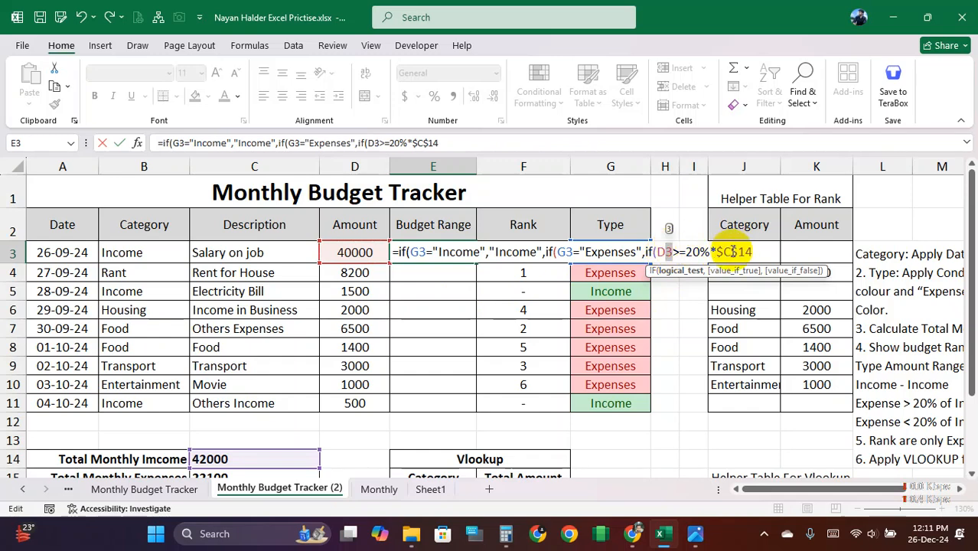
{"action": "left_click_drag", "start_coordinate": [717, 252], "coordinate": [741, 251]}
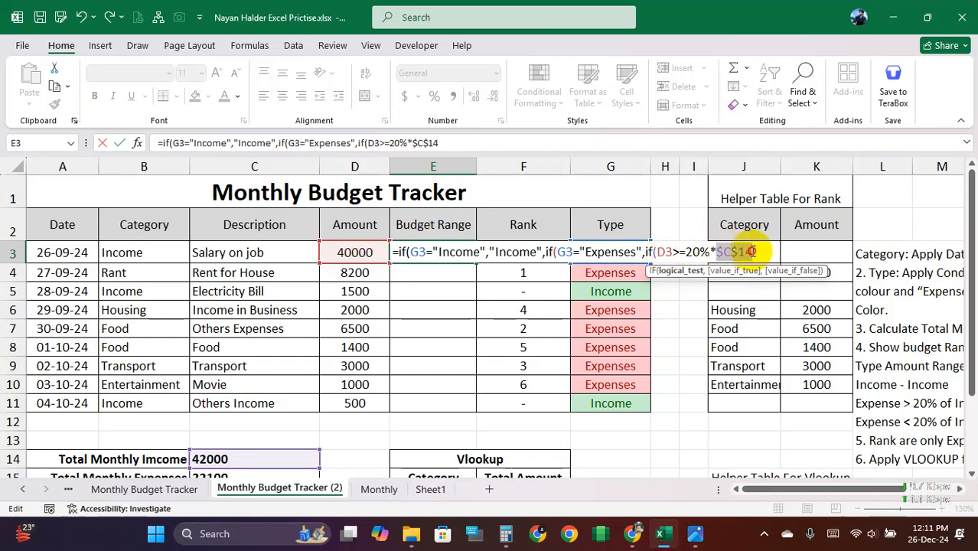
{"action": "left_click", "coordinate": [730, 252]}
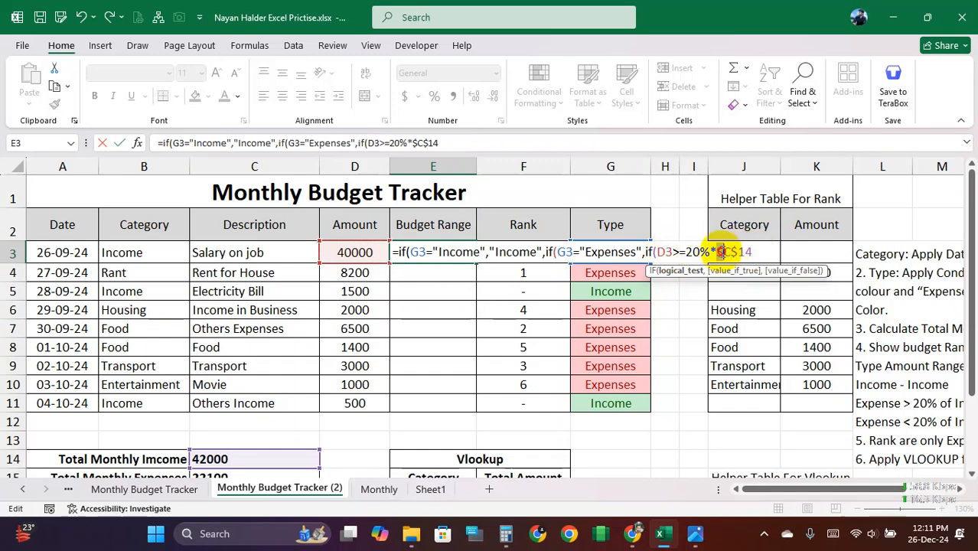
Change the total monthly income reference in the E3 formula to the mixed reference C$14.
{"action": "left_click_drag", "start_coordinate": [718, 252], "coordinate": [754, 251]}
{"action": "left_click", "coordinate": [739, 253]}
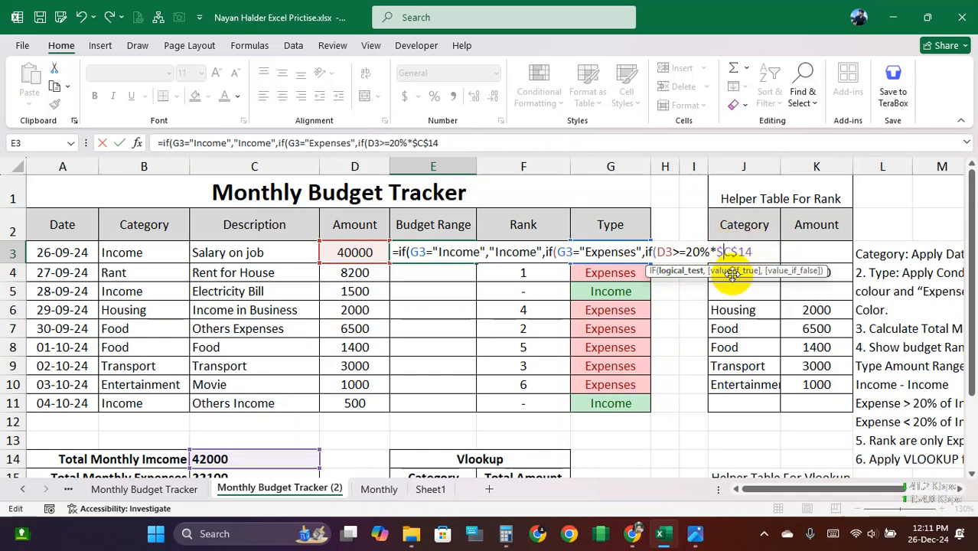
{"action": "key", "text": "F4"}
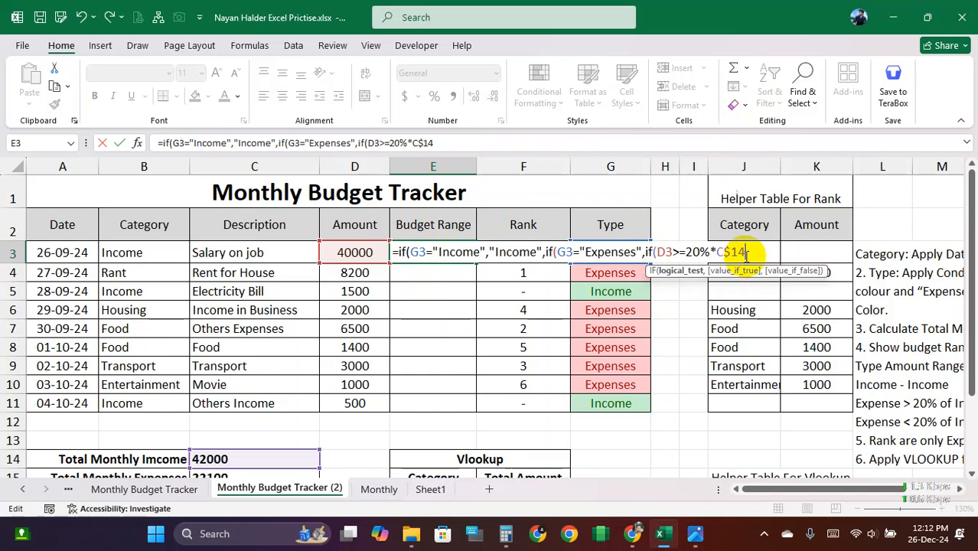
Complete the nested IF in E3 with "Over Budget" when true and "In Range" when false, closing all three parentheses.
{"action": "type", "text": ",\"Over Bu"}
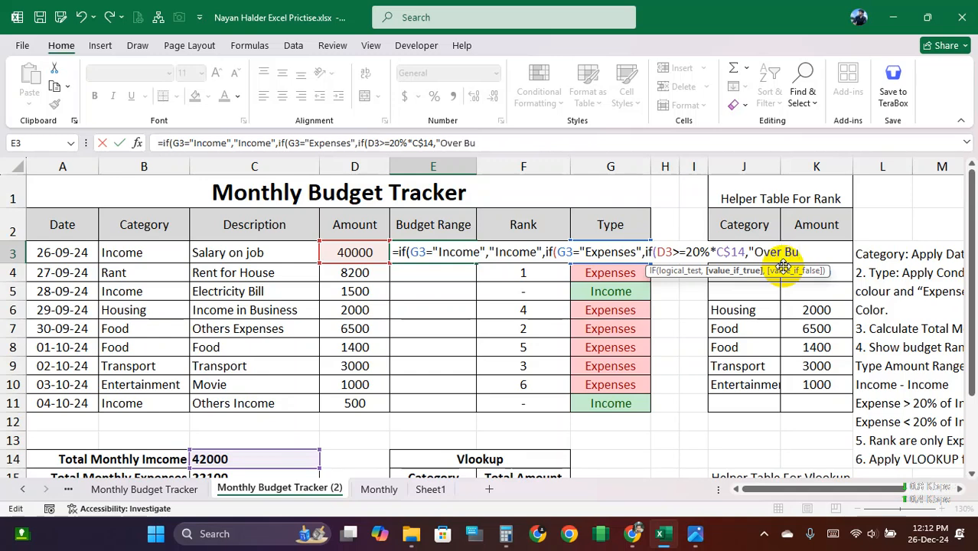
{"action": "type", "text": ","}
{"action": "type", "text": "\","}
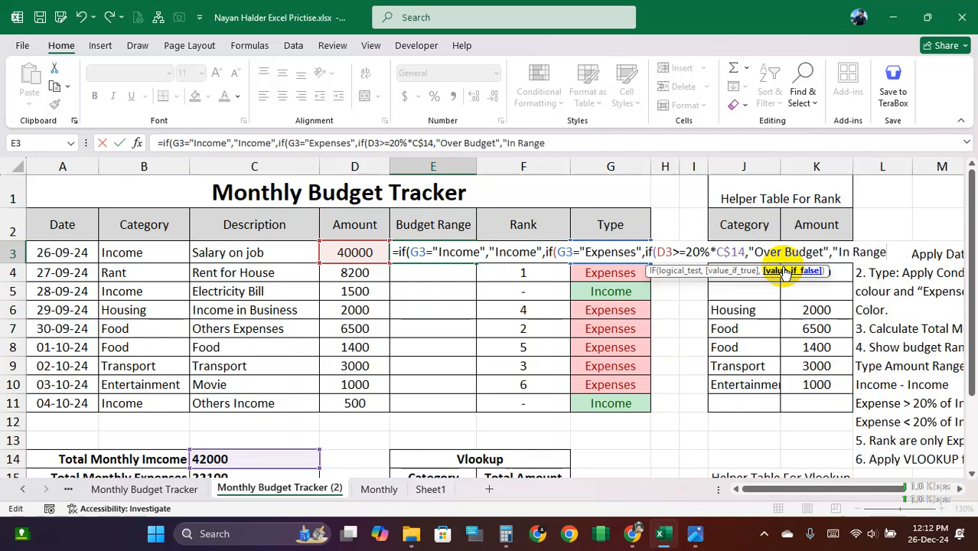
{"action": "type", "text": "In Range\")))"}
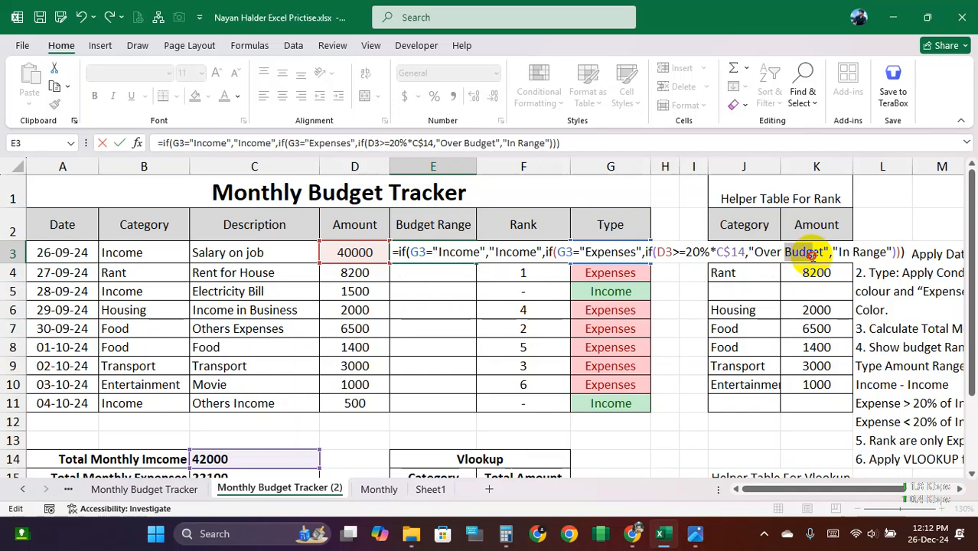
Examine the D3>=20%*C$14 test and its "Over Budget" and "In Range" results in the E3 formula.
{"action": "left_click", "coordinate": [804, 253]}
{"action": "left_click_drag", "start_coordinate": [786, 252], "coordinate": [818, 252]}
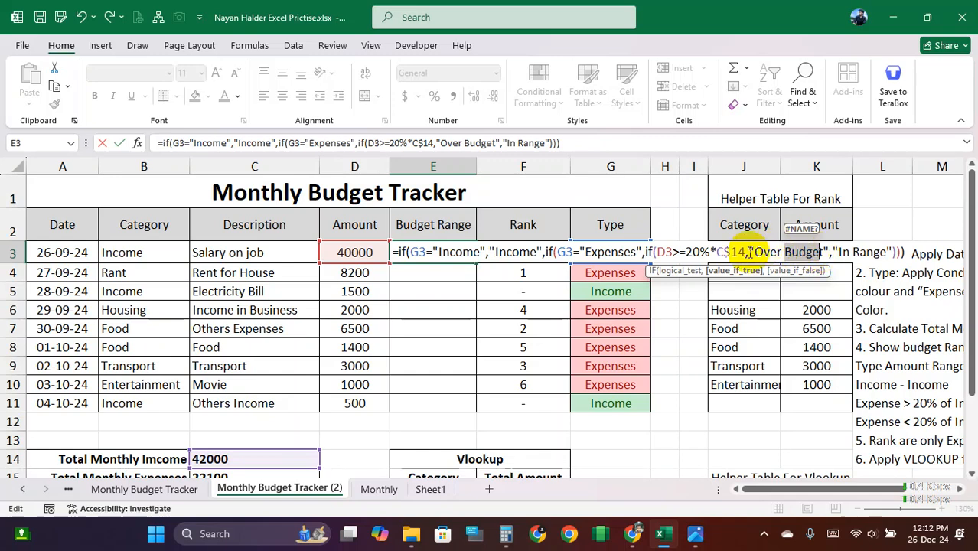
{"action": "left_click_drag", "start_coordinate": [657, 253], "coordinate": [706, 251]}
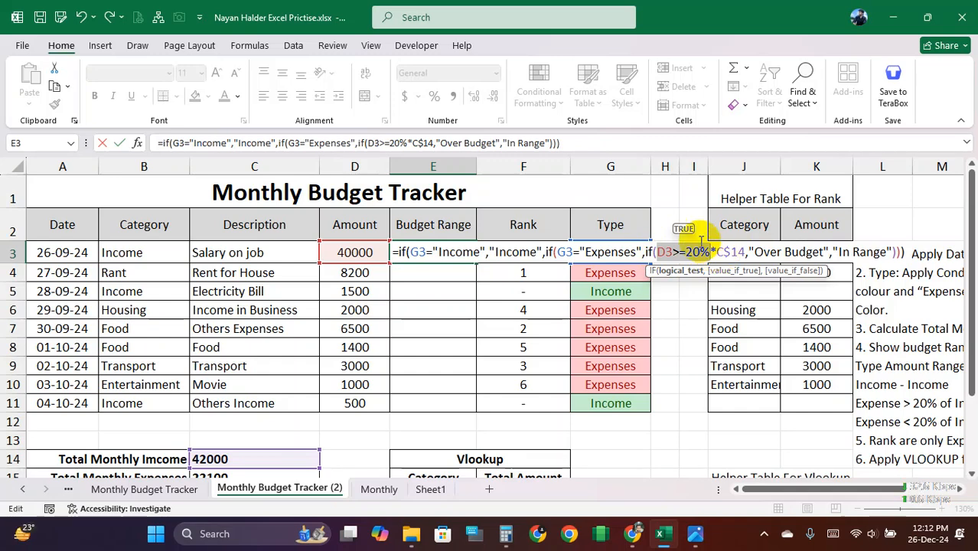
{"action": "left_click", "coordinate": [667, 252]}
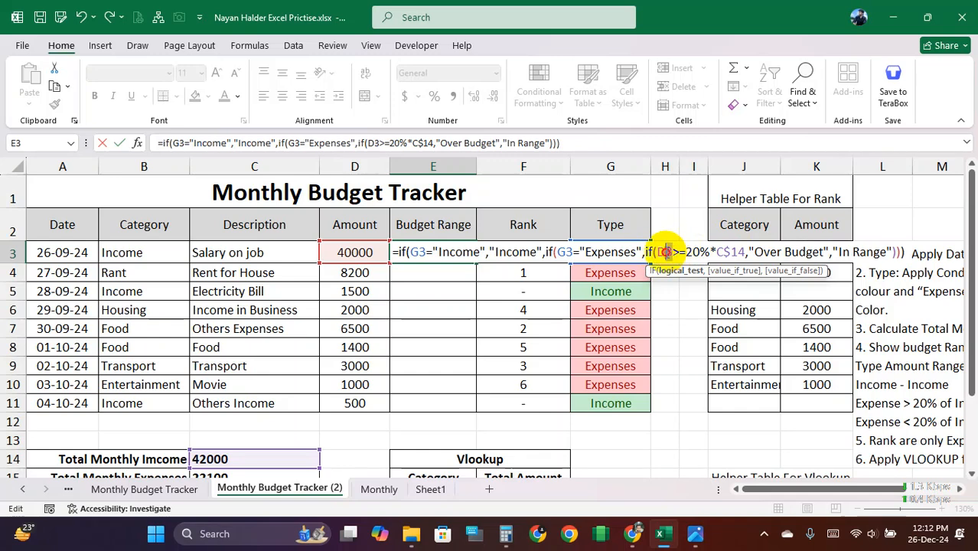
{"action": "left_click_drag", "start_coordinate": [843, 252], "coordinate": [877, 251]}
{"action": "left_click_drag", "start_coordinate": [755, 252], "coordinate": [785, 252]}
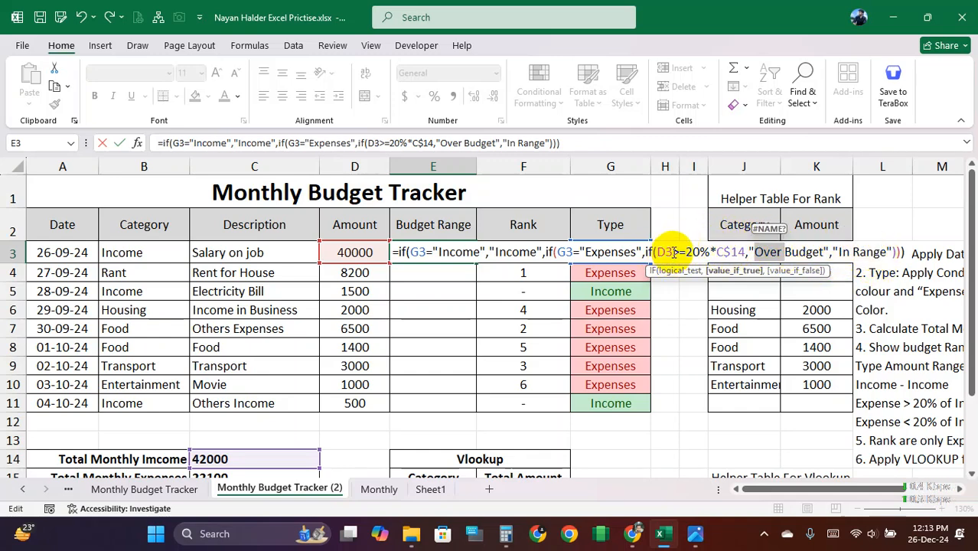
{"action": "left_click_drag", "start_coordinate": [684, 249], "coordinate": [669, 252]}
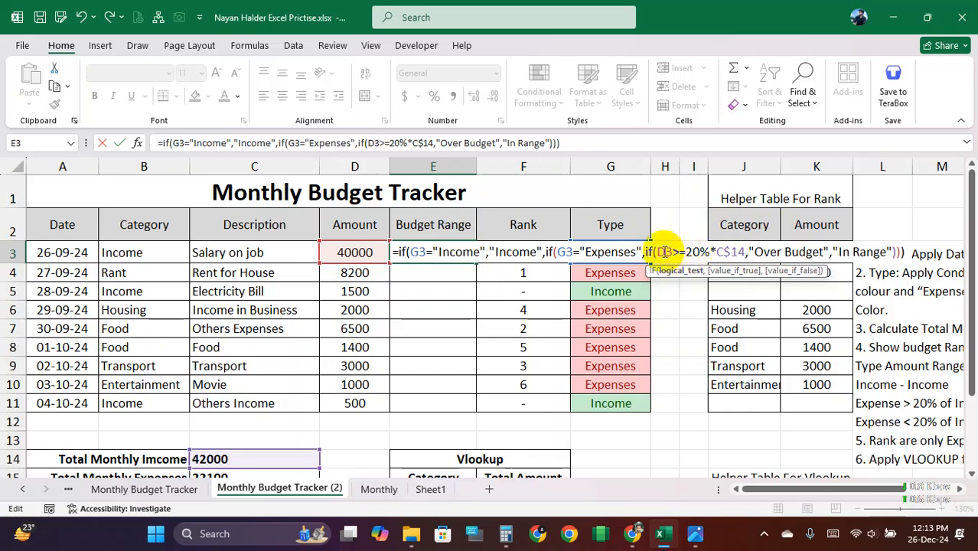
{"action": "left_click_drag", "start_coordinate": [755, 248], "coordinate": [891, 251]}
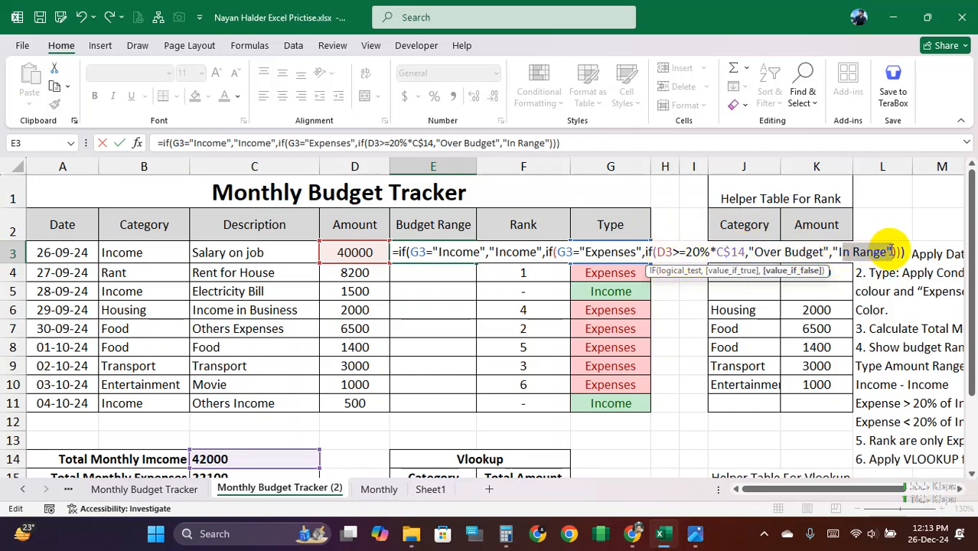
{"action": "left_click", "coordinate": [910, 252]}
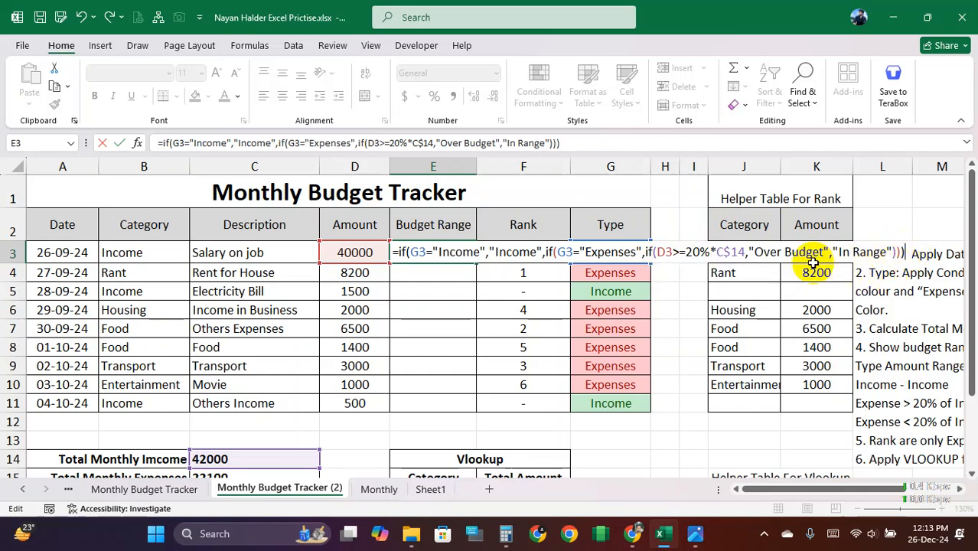
Commit the E3 formula and fill it down the Budget Range column through row 11.
{"action": "key", "text": "Return"}
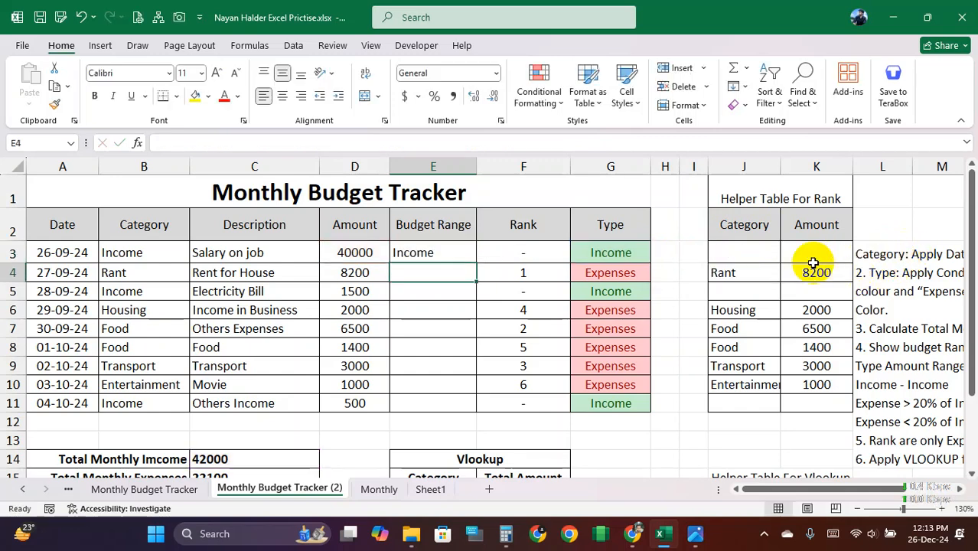
{"action": "left_click", "coordinate": [457, 253]}
{"action": "double_click", "coordinate": [476, 263]}
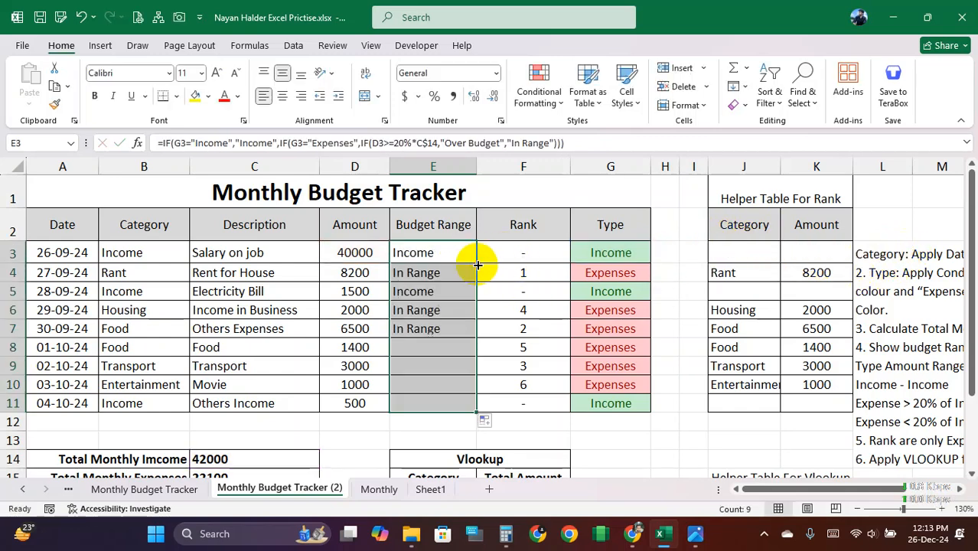
Set the Rent for House amount in D4 to 10000 and check its Budget Range result.
{"action": "left_click", "coordinate": [361, 274]}
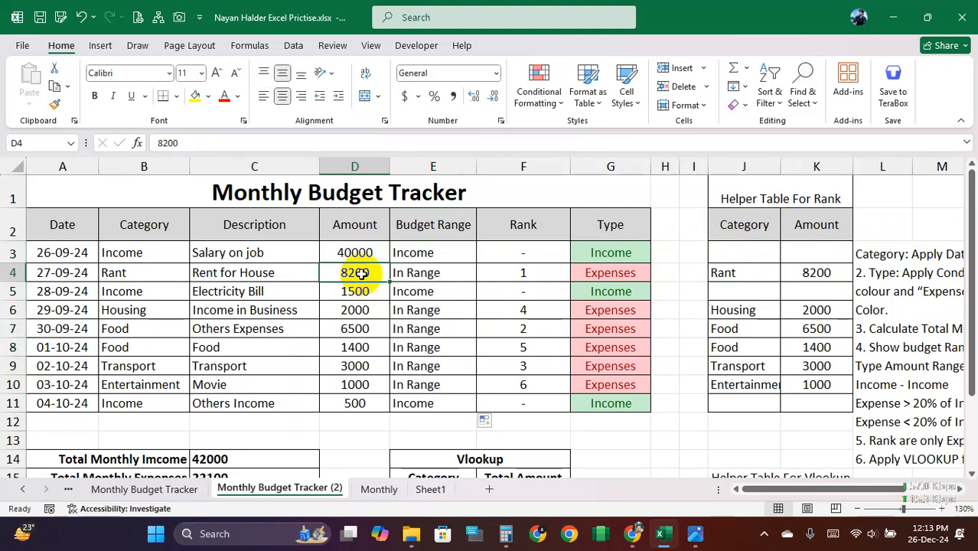
{"action": "type", "text": "10000"}
{"action": "key", "text": "Return"}
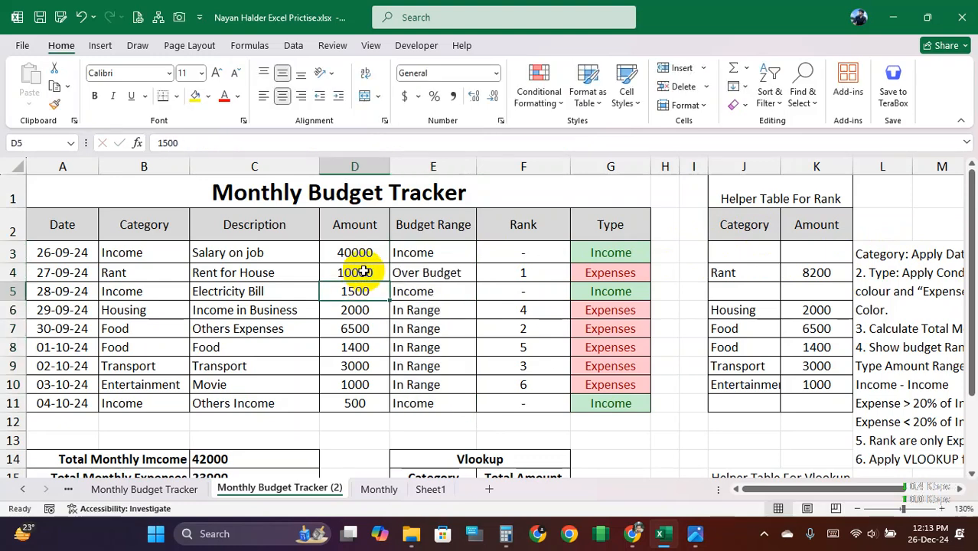
{"action": "left_click", "coordinate": [360, 272]}
{"action": "left_click", "coordinate": [424, 270]}
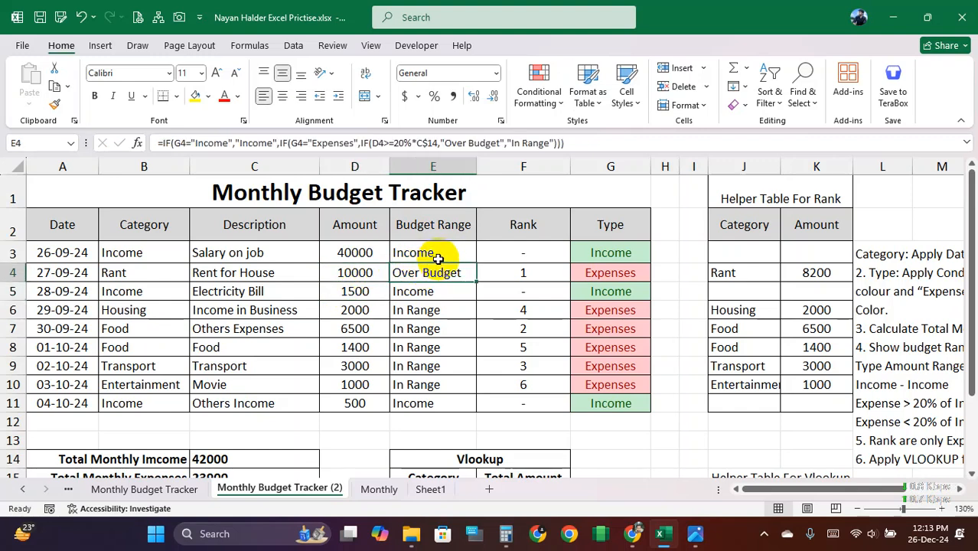
Change the category of the Electricity Bill row to Utilities.
{"action": "left_click", "coordinate": [179, 291]}
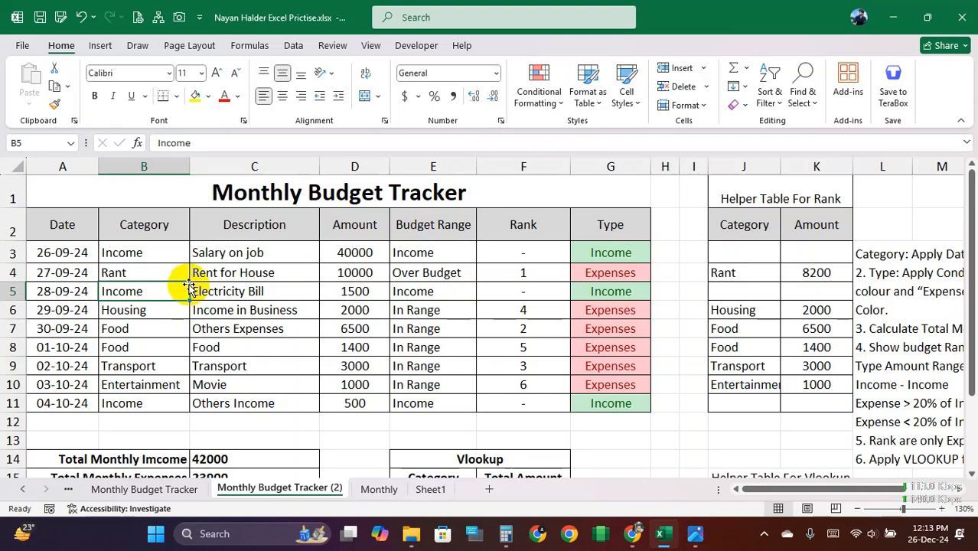
{"action": "type", "text": "Util"}
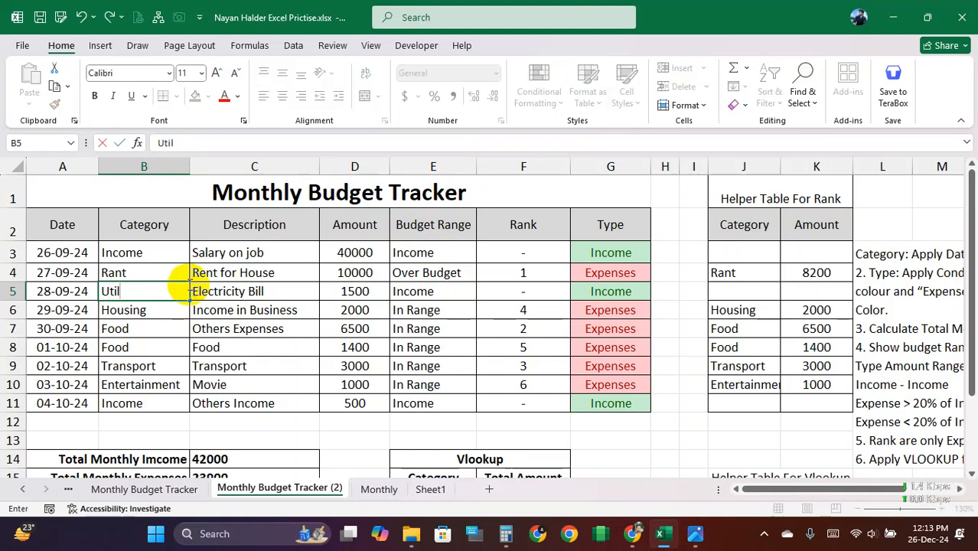
{"action": "type", "text": "ities"}
{"action": "key", "text": "Return"}
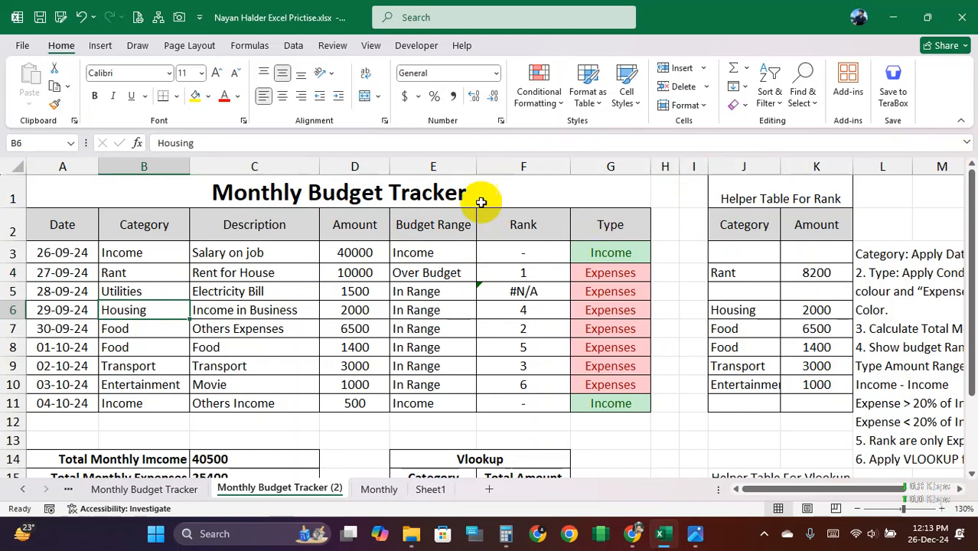
Review the rank formula in F5 and enter 1500 as the row 5 amount in the rank helper table.
{"action": "left_click", "coordinate": [528, 290]}
{"action": "double_click", "coordinate": [530, 291]}
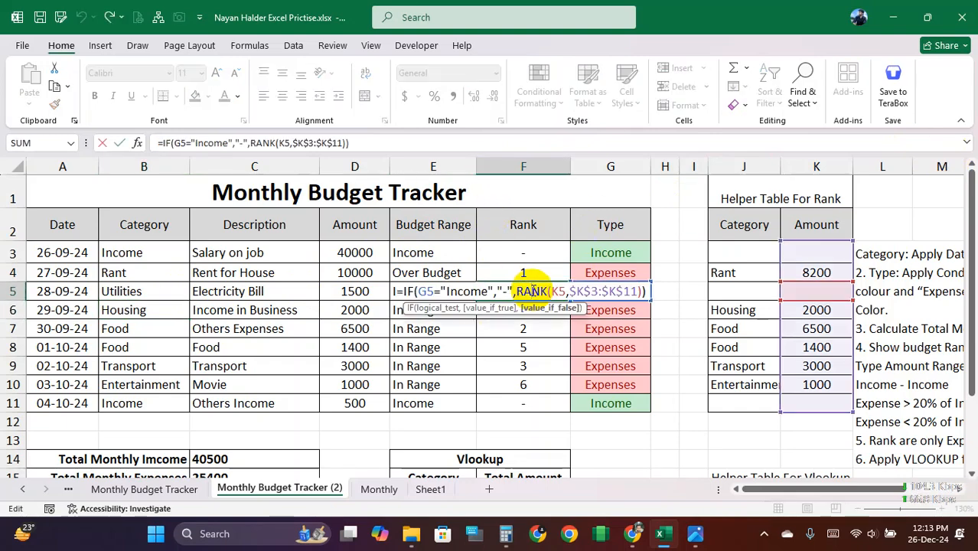
{"action": "key", "text": "Escape"}
{"action": "double_click", "coordinate": [530, 291]}
{"action": "key", "text": "Escape"}
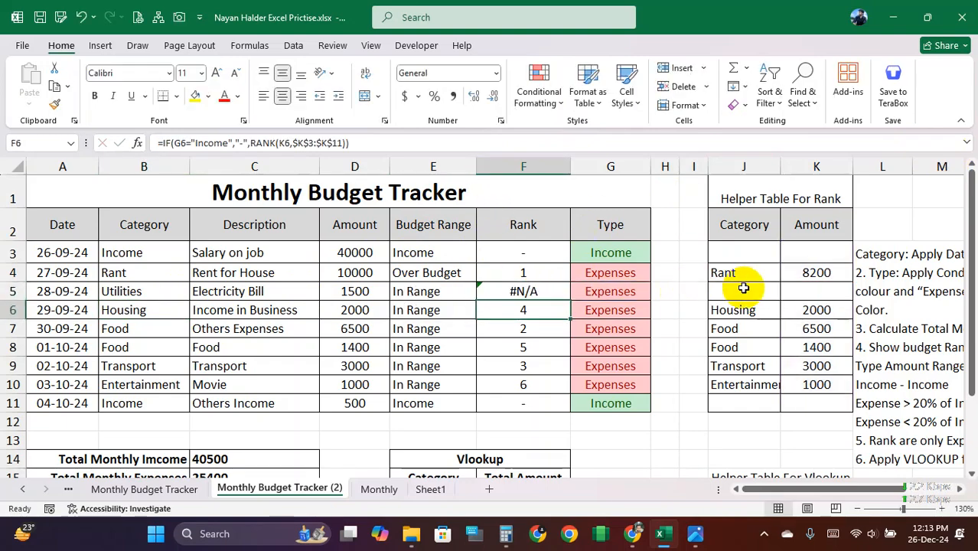
{"action": "left_click", "coordinate": [738, 291]}
{"action": "left_click", "coordinate": [814, 293]}
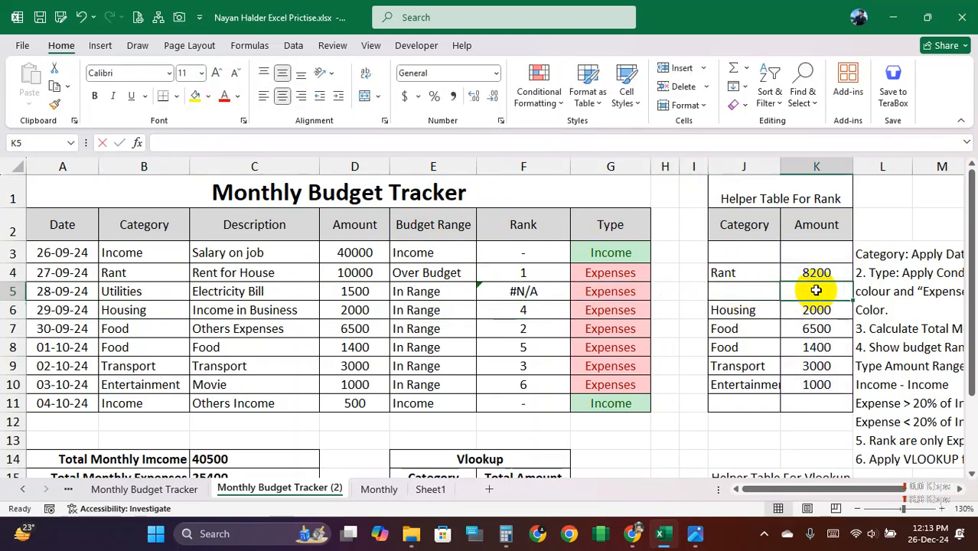
{"action": "type", "text": "15000"}
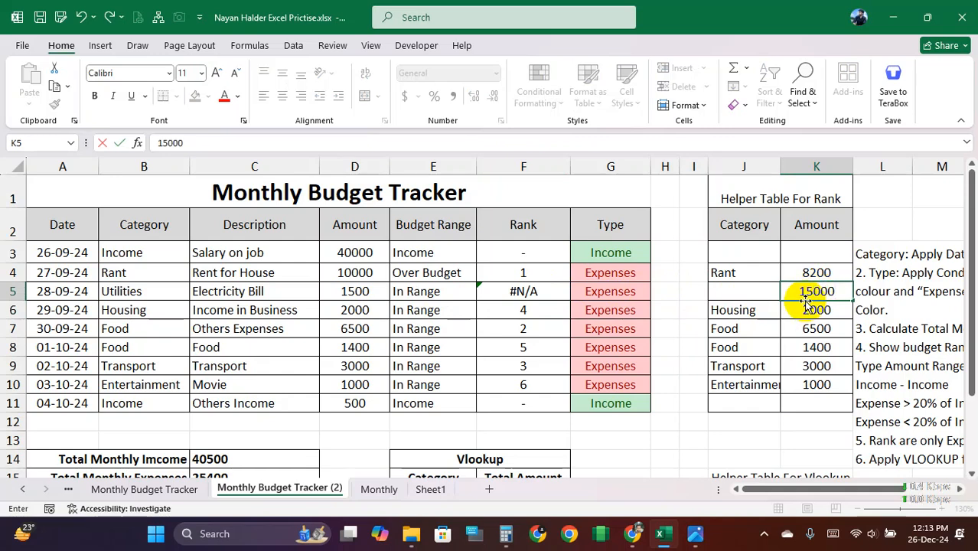
{"action": "left_click", "coordinate": [812, 326]}
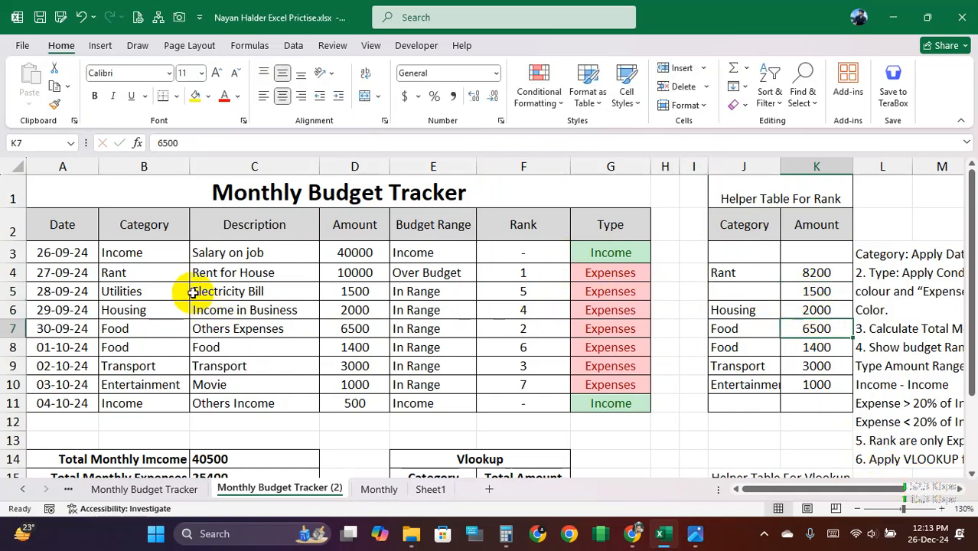
Try clearing all Category entries in B3:B11, undo the deletion, and reselect the range.
{"action": "left_click_drag", "start_coordinate": [148, 255], "coordinate": [144, 395]}
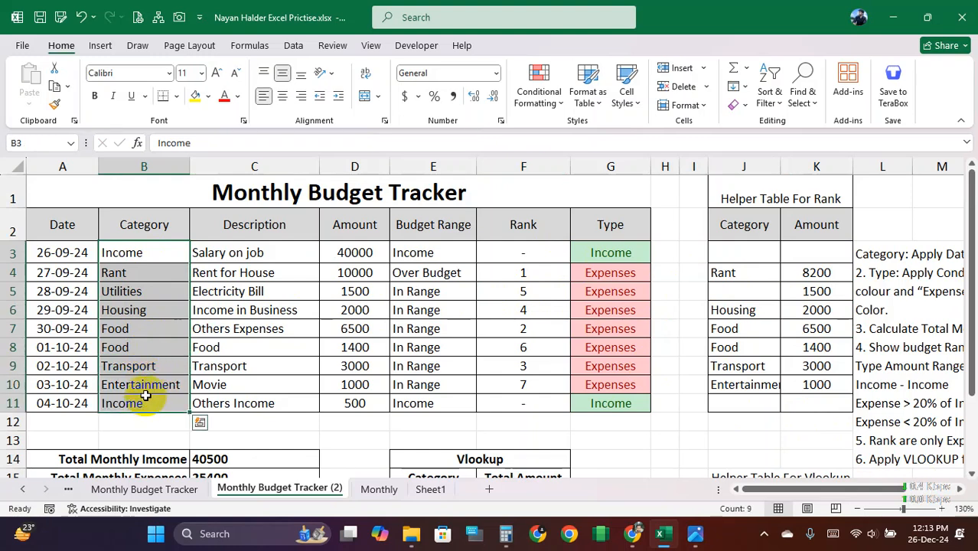
{"action": "key", "text": "Delete"}
{"action": "left_click", "coordinate": [143, 253]}
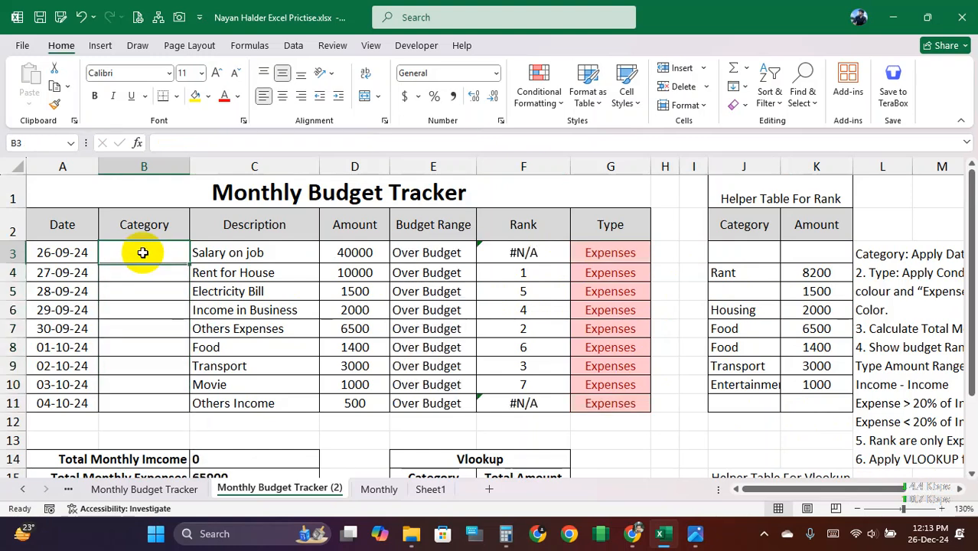
{"action": "left_click_drag", "start_coordinate": [145, 251], "coordinate": [156, 392]}
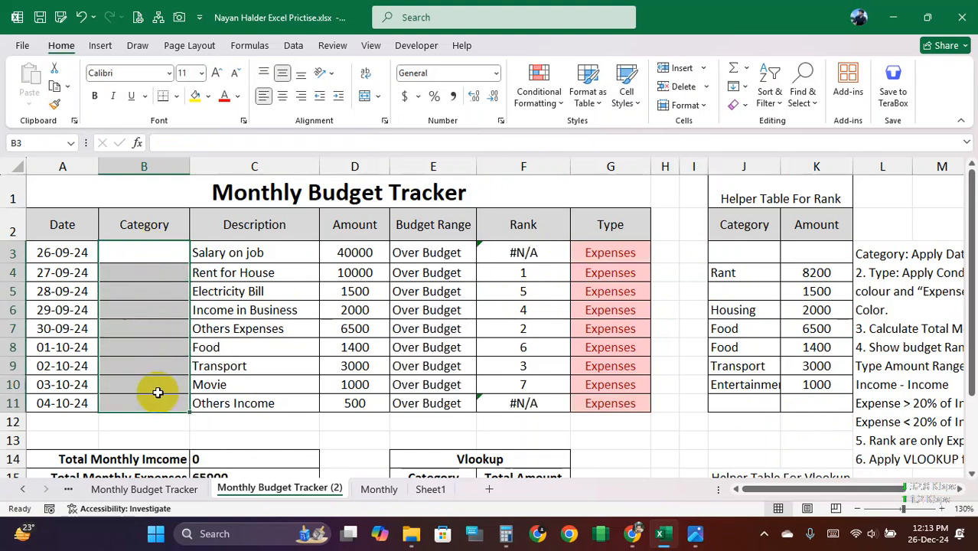
{"action": "key", "text": "ctrl+z"}
{"action": "left_click_drag", "start_coordinate": [154, 256], "coordinate": [146, 403]}
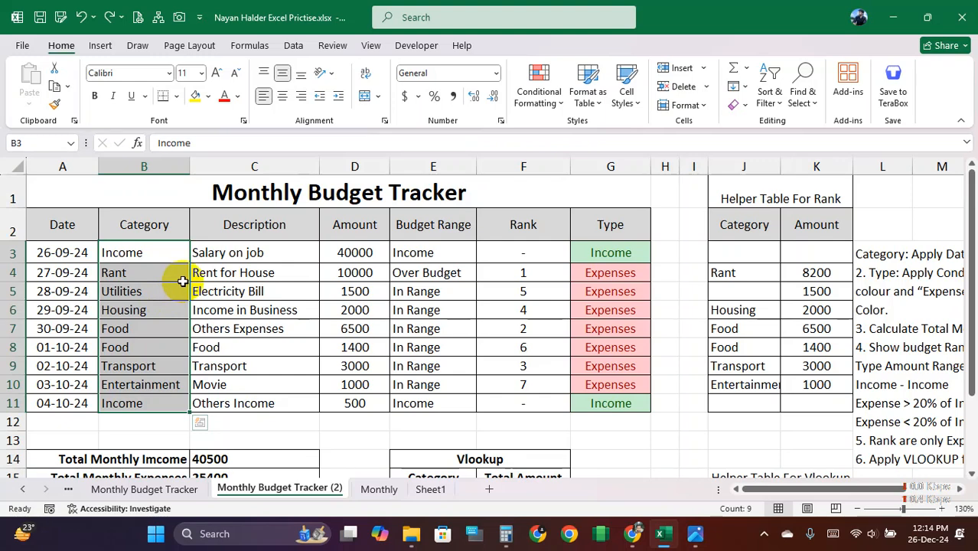
{"action": "left_click_drag", "start_coordinate": [174, 264], "coordinate": [122, 385]}
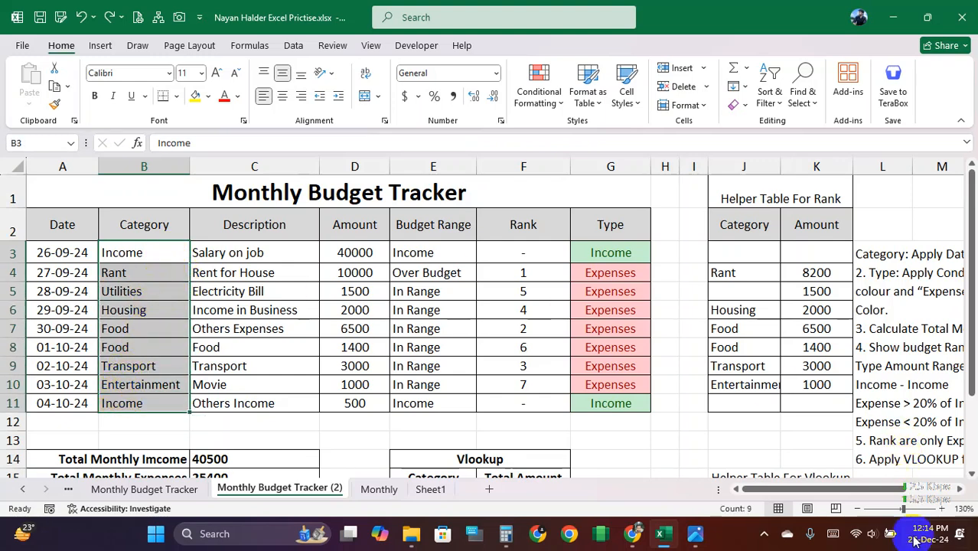